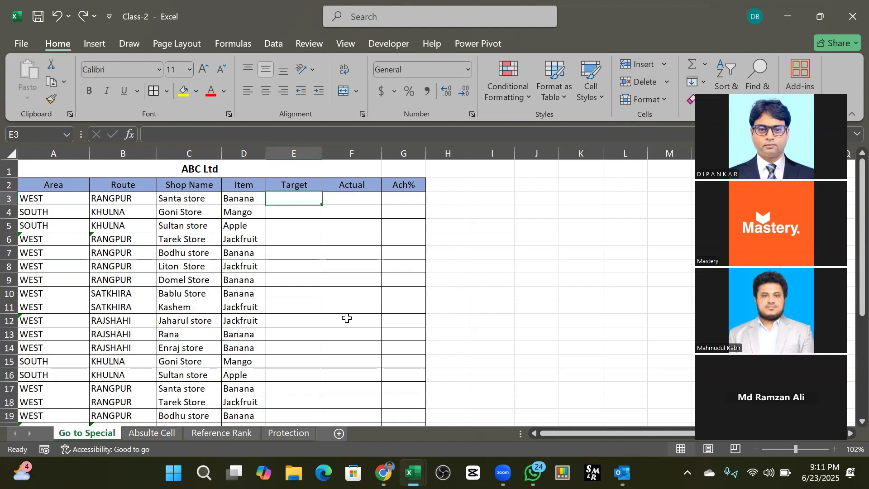
{"action": "type", "text": "700"}
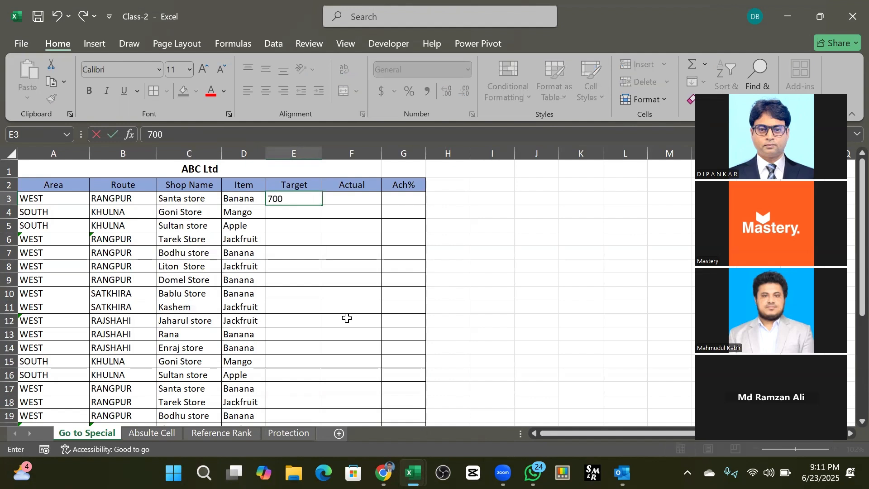
{"action": "key", "text": "Tab"}
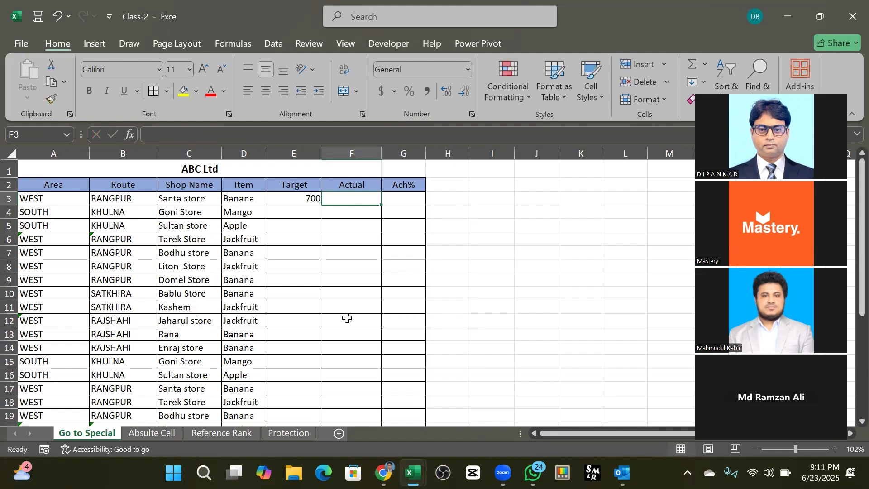
{"action": "type", "text": "6"}
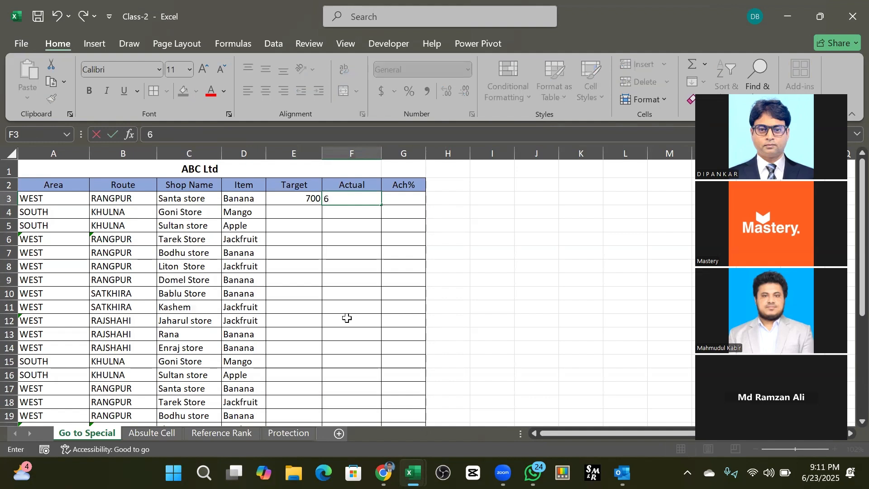
{"action": "type", "text": "80"}
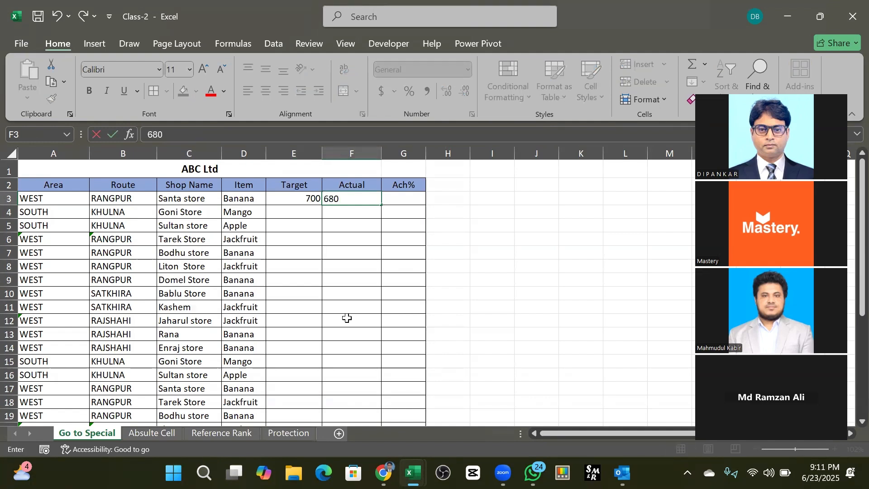
{"action": "key", "text": "Return"}
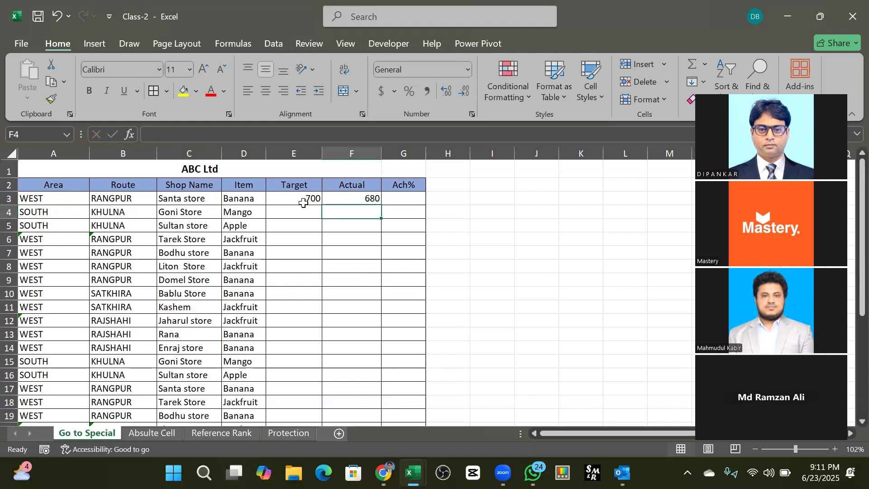
{"action": "left_click_drag", "start_coordinate": [301, 198], "coordinate": [362, 199]}
{"action": "key", "text": "Delete"}
{"action": "left_click", "coordinate": [301, 220]}
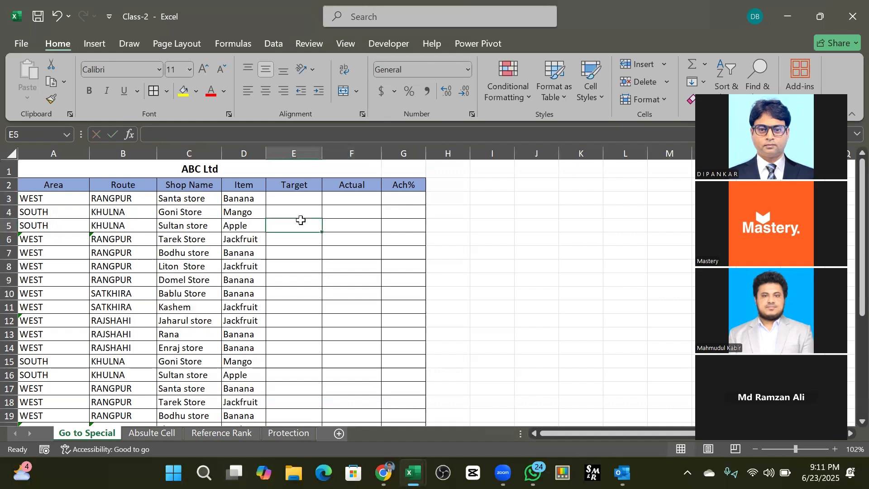
- Enter the formula =RANDBETWEEN(1000,2000) in the first Target cell, E3
{"action": "left_click", "coordinate": [292, 201]}
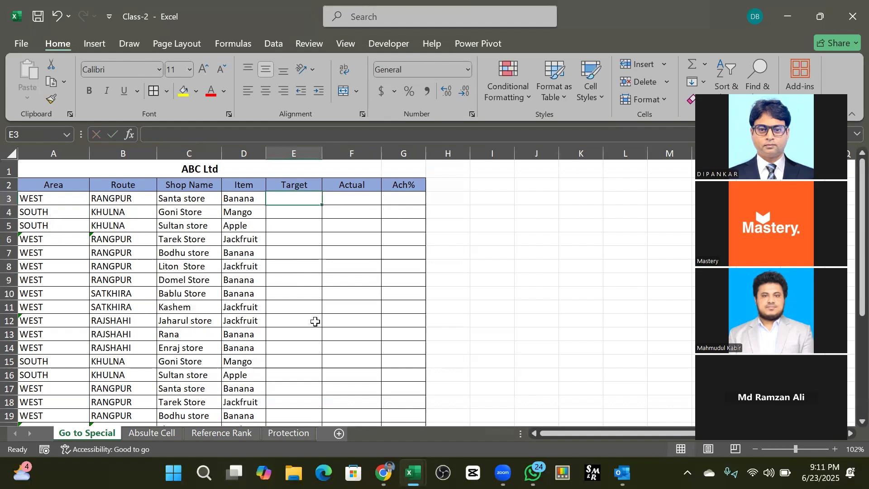
{"action": "type", "text": "="}
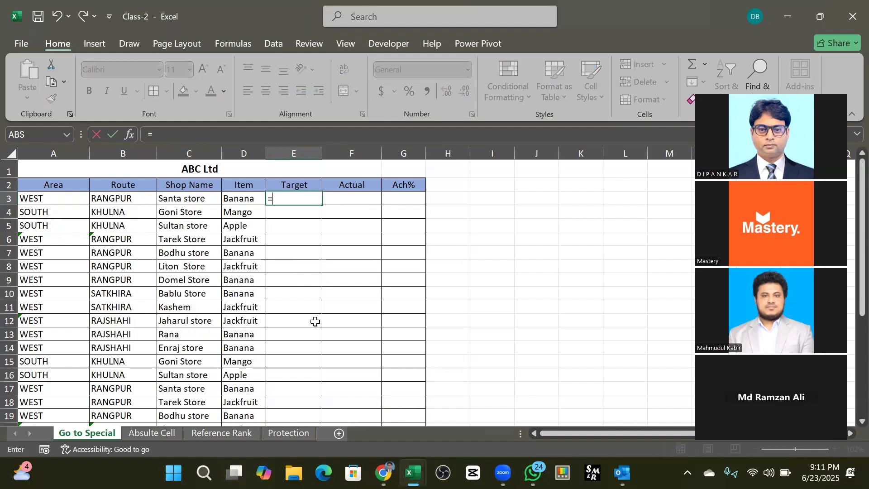
{"action": "type", "text": "rand"}
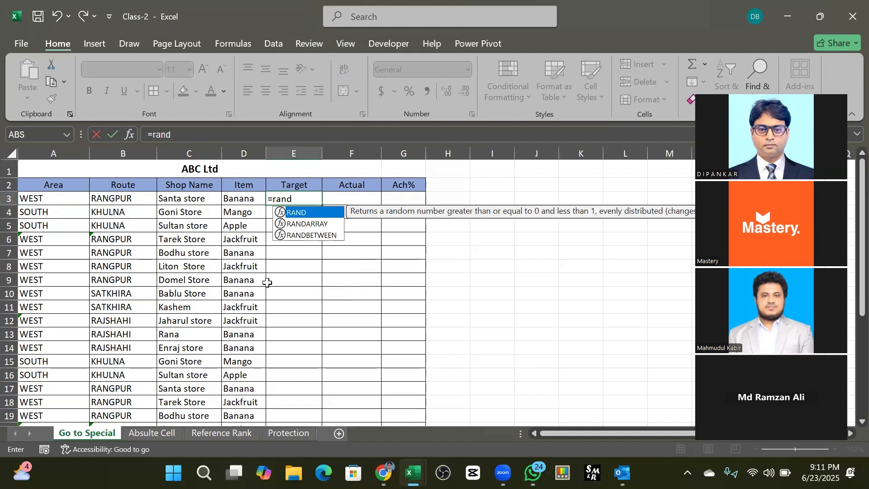
{"action": "left_click", "coordinate": [306, 235]}
{"action": "double_click", "coordinate": [304, 235]}
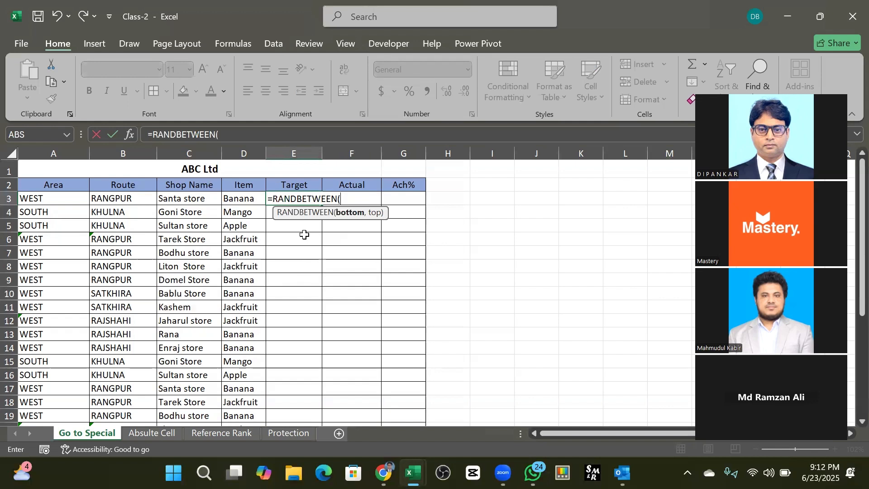
{"action": "type", "text": "1000,"}
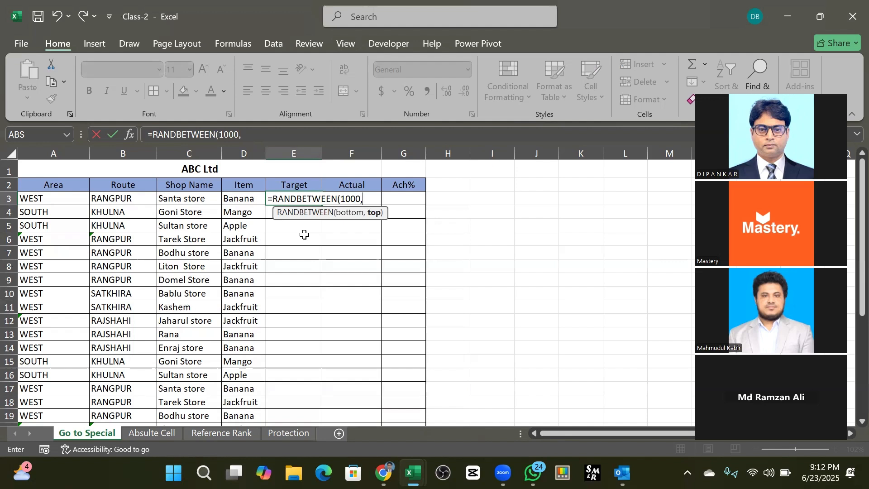
{"action": "type", "text": "200"}
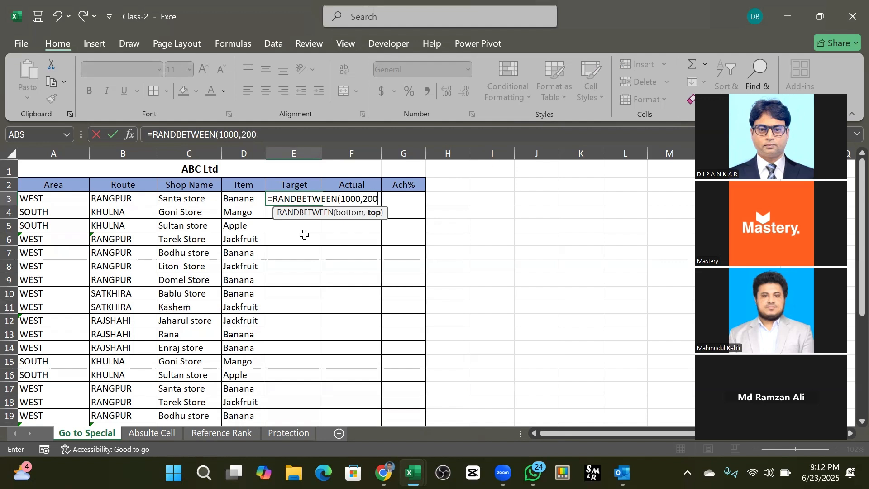
{"action": "type", "text": "0)"}
{"action": "key", "text": "Return"}
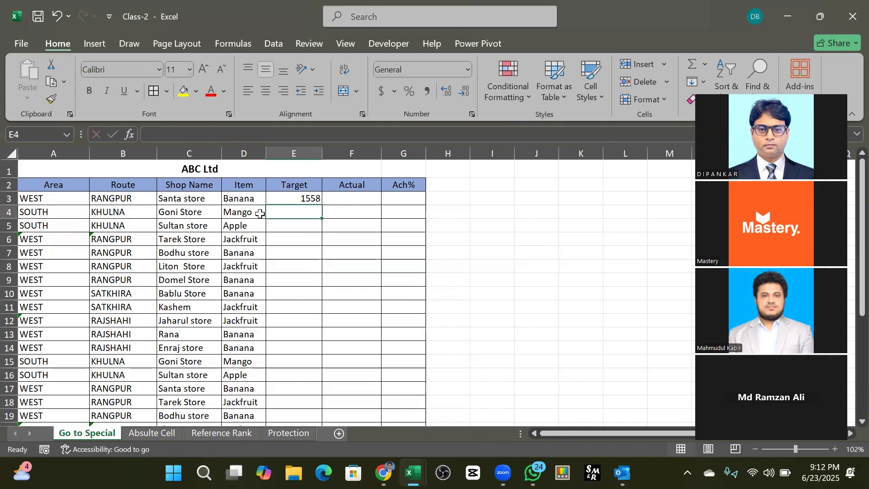
- Fill the random-number formula from E3 down the Target column to row 30
{"action": "left_click", "coordinate": [289, 197]}
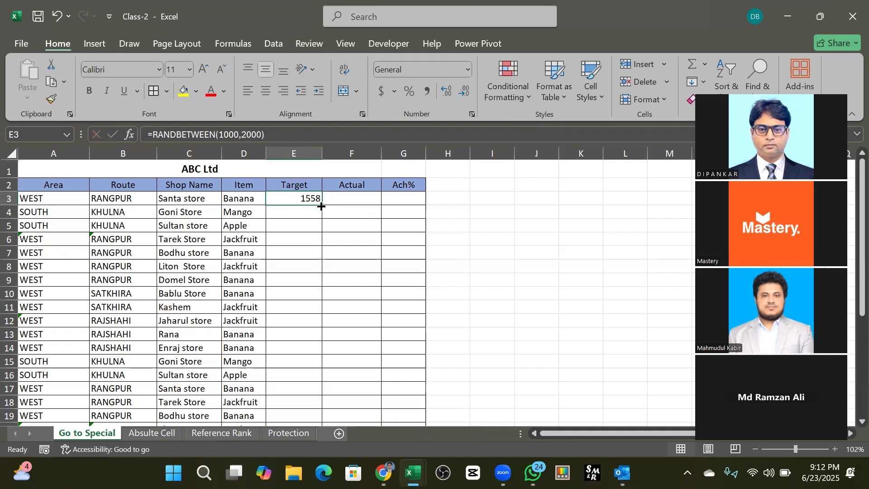
{"action": "left_click_drag", "start_coordinate": [322, 205], "coordinate": [310, 398]}
{"action": "scroll", "coordinate": [291, 243], "scroll_direction": "up", "scroll_amount": 4}
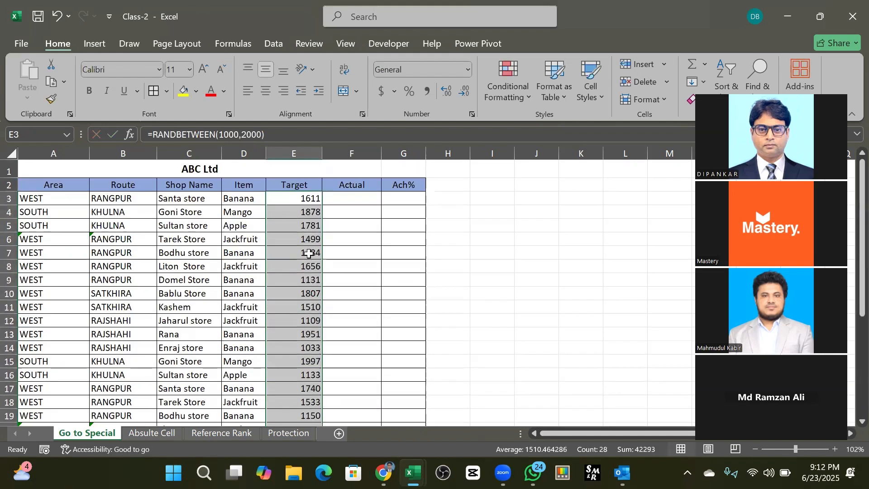
- Examine the formulas behind several filled Target cells
{"action": "left_click", "coordinate": [295, 212]}
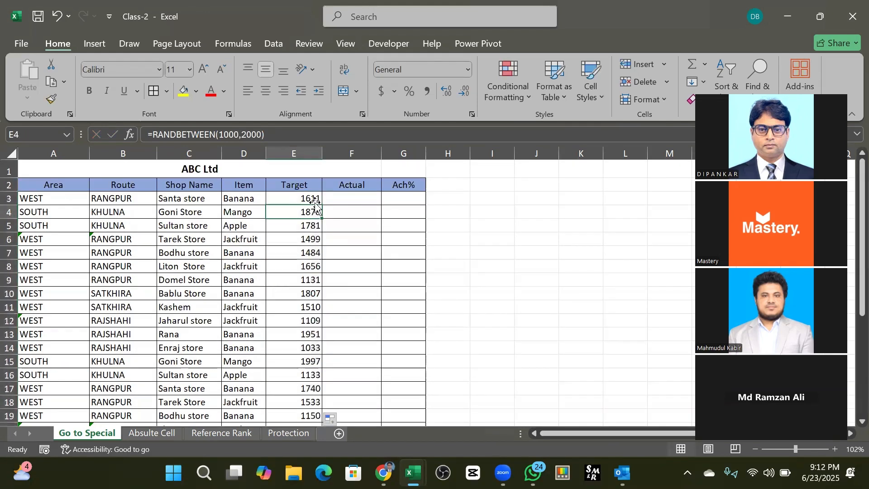
{"action": "left_click", "coordinate": [302, 239]}
{"action": "double_click", "coordinate": [302, 211]}
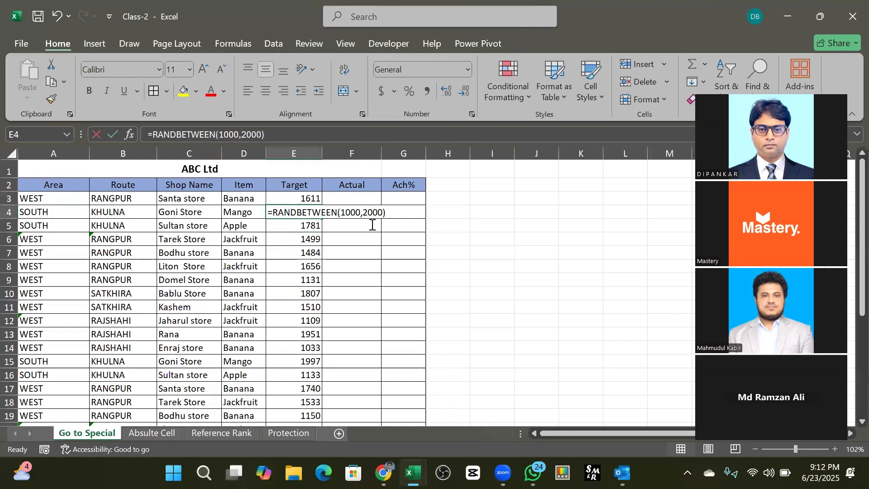
{"action": "left_click", "coordinate": [487, 232]}
{"action": "left_click", "coordinate": [304, 198]}
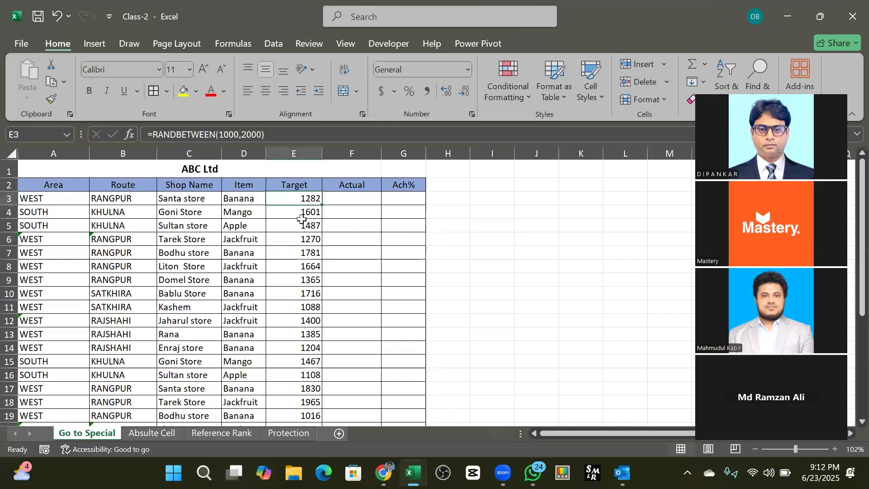
{"action": "left_click", "coordinate": [301, 223]}
{"action": "left_click", "coordinate": [302, 254]}
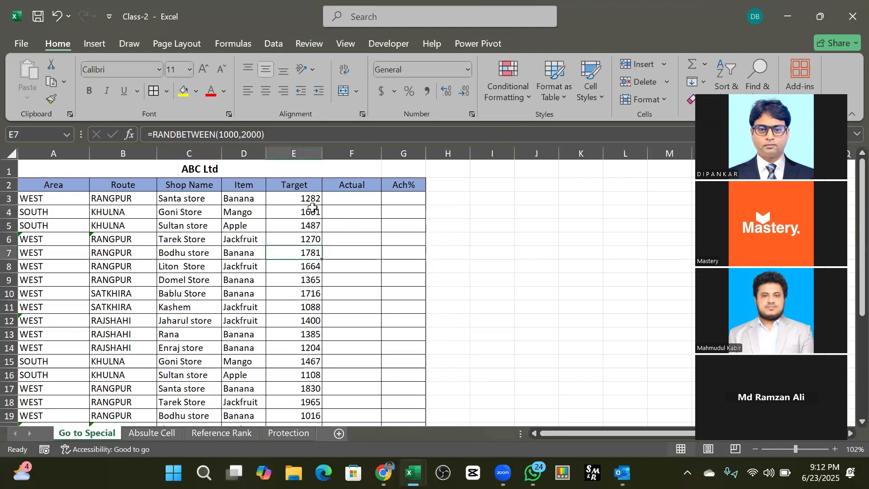
- Copy the RANDBETWEEN formula from E3 into F3 and fill it down the Actual column to row 30
{"action": "left_click", "coordinate": [309, 201]}
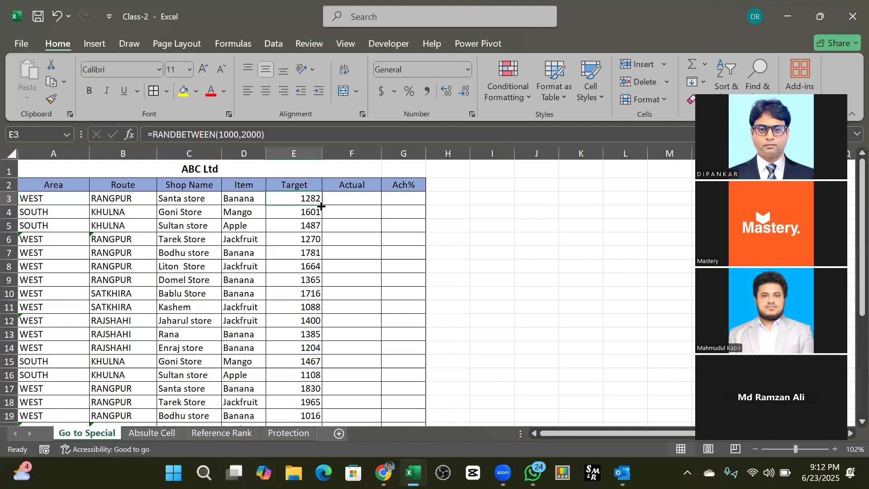
{"action": "left_click_drag", "start_coordinate": [322, 205], "coordinate": [375, 203]}
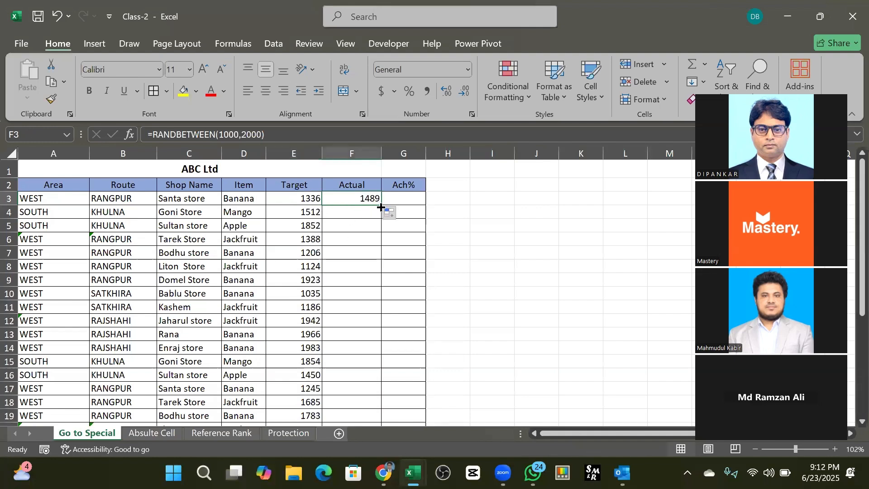
{"action": "double_click", "coordinate": [382, 207]}
{"action": "scroll", "coordinate": [311, 304], "scroll_direction": "down", "scroll_amount": 6}
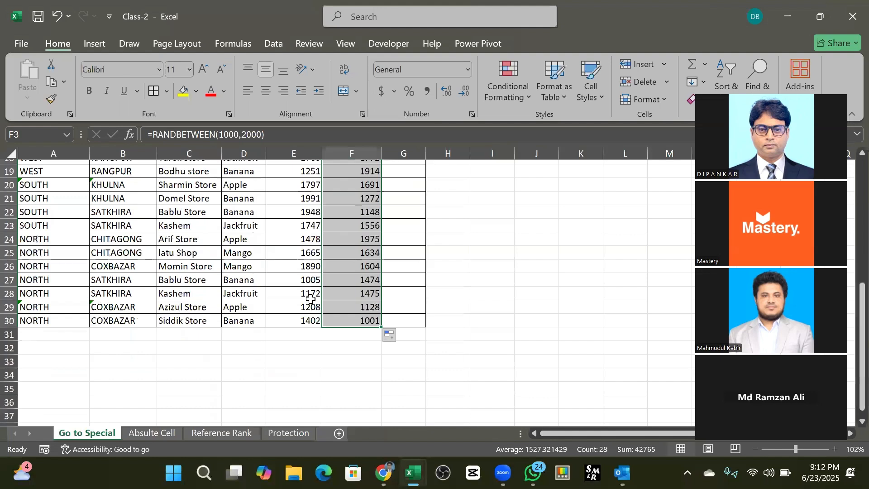
- Convert the Target and Actual formulas in E3:F30 to fixed values by pasting them as values over themselves
{"action": "scroll", "coordinate": [310, 299], "scroll_direction": "up", "scroll_amount": 6}
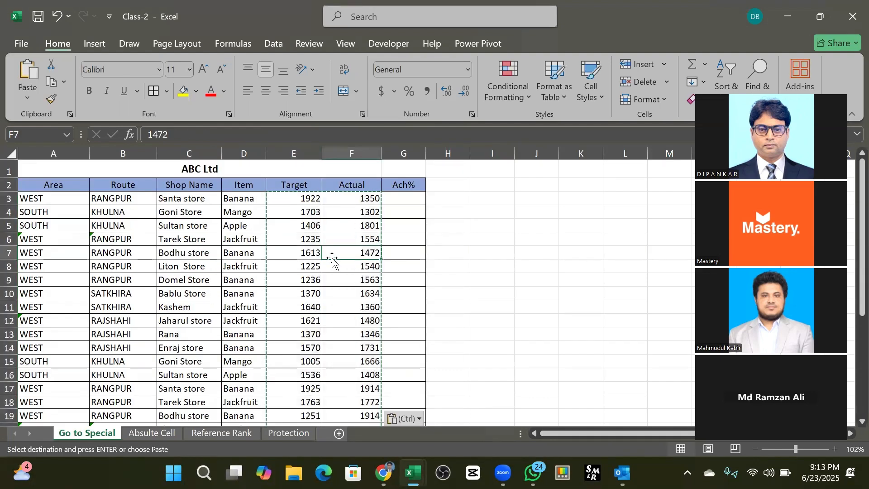
{"action": "key", "text": "Escape"}
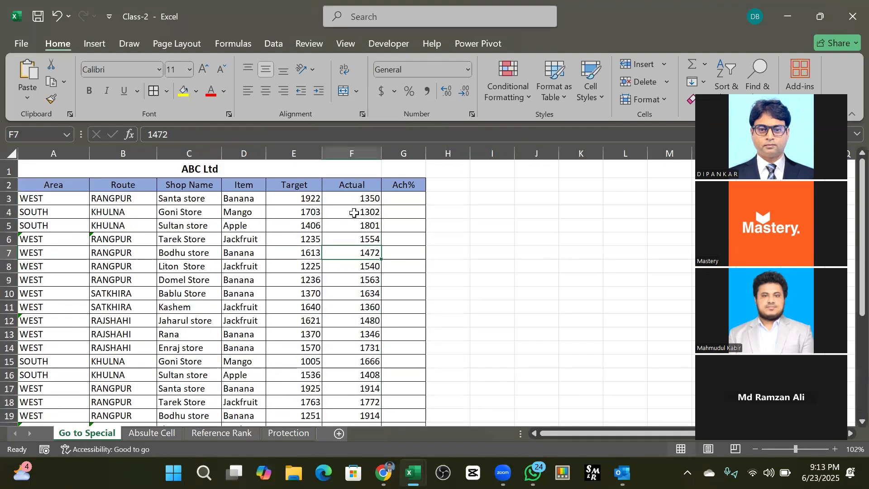
{"action": "left_click", "coordinate": [349, 198]}
{"action": "left_click_drag", "start_coordinate": [291, 197], "coordinate": [353, 332]}
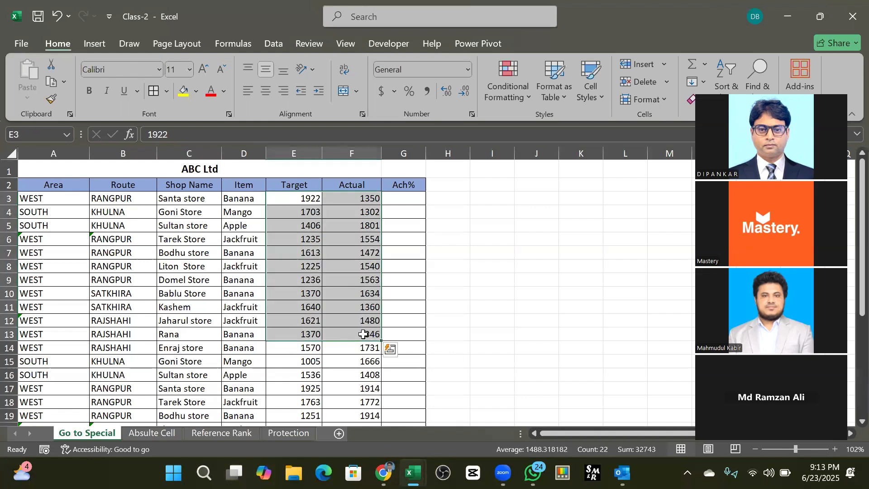
{"action": "left_click", "coordinate": [404, 199]}
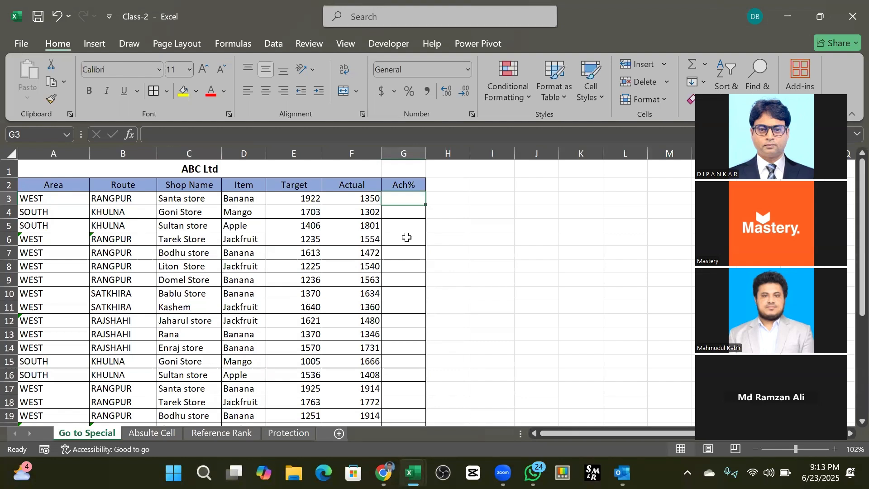
{"action": "left_click", "coordinate": [367, 199]}
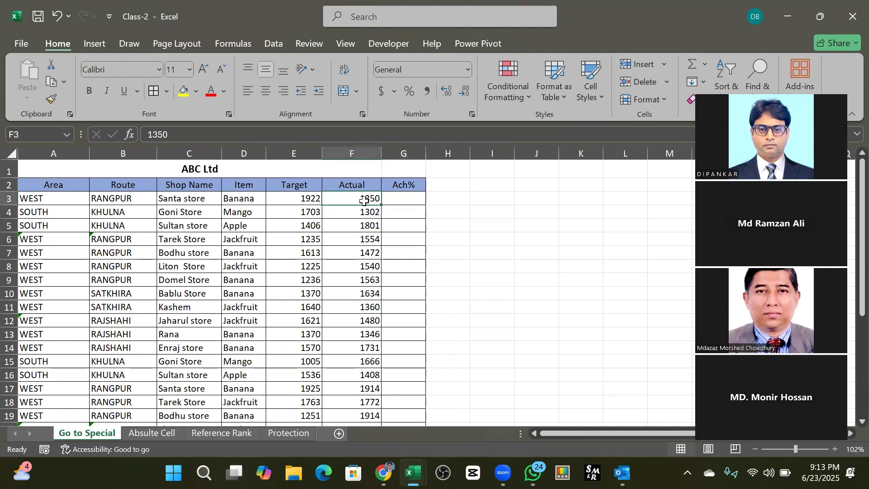
{"action": "left_click", "coordinate": [399, 199]}
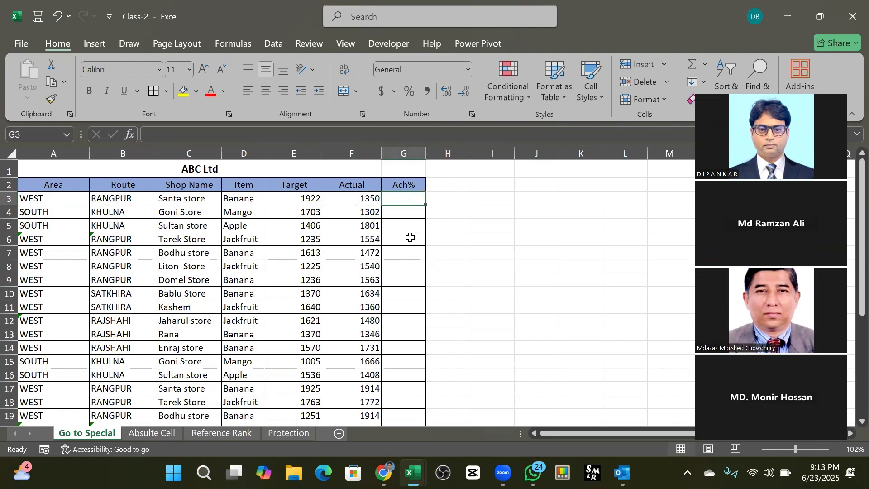
{"action": "left_click", "coordinate": [305, 197]}
{"action": "left_click", "coordinate": [358, 197]}
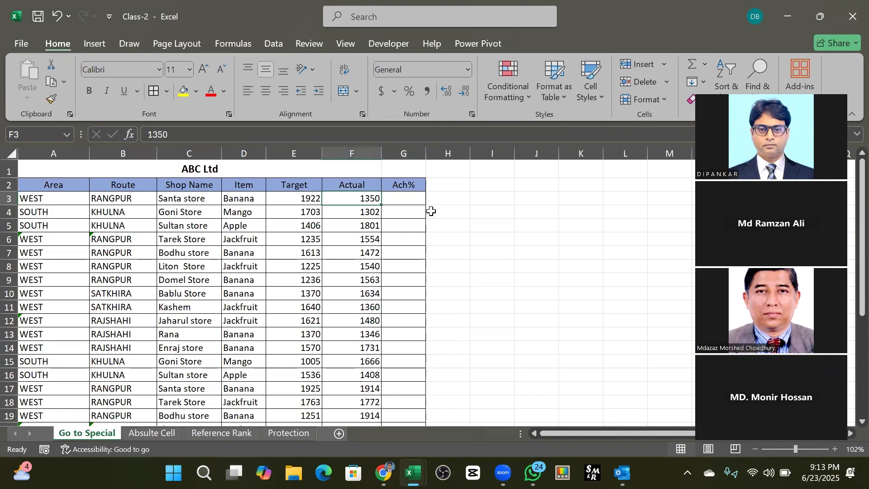
- Calculate the first row's Ach% in G3 with =F3/E3 and format the result as a percentage
{"action": "left_click", "coordinate": [396, 200]}
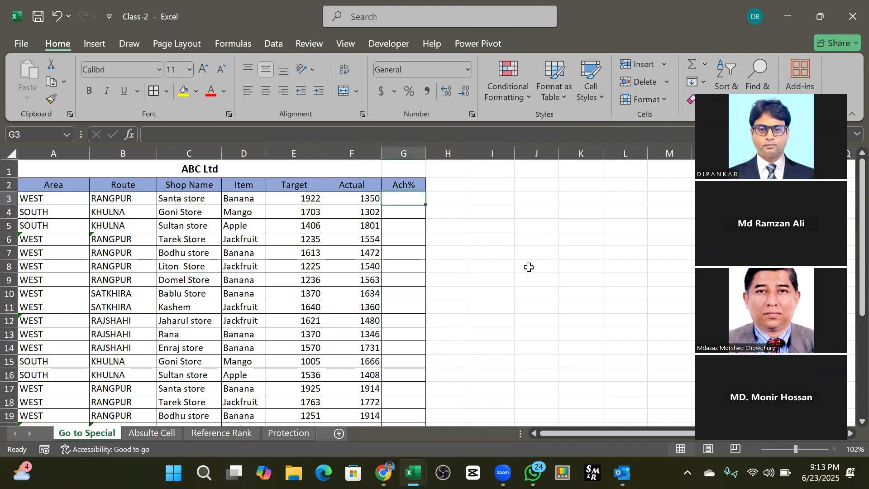
{"action": "type", "text": "="}
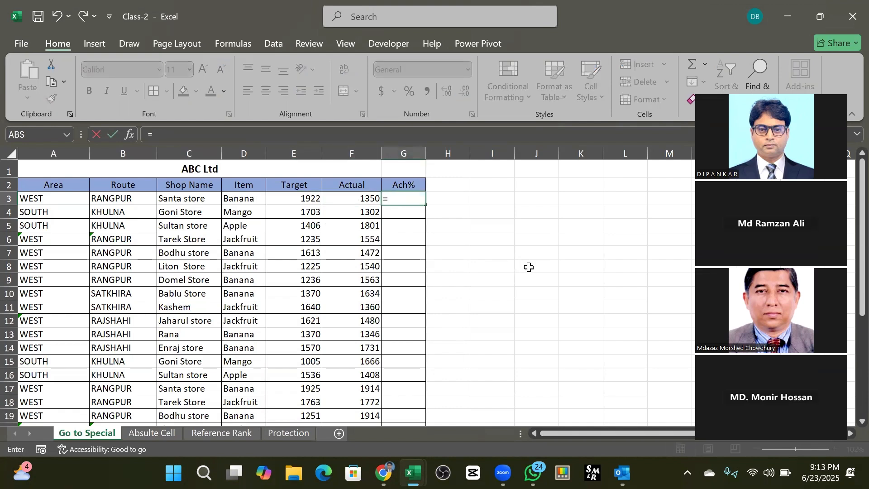
{"action": "left_click", "coordinate": [358, 196]}
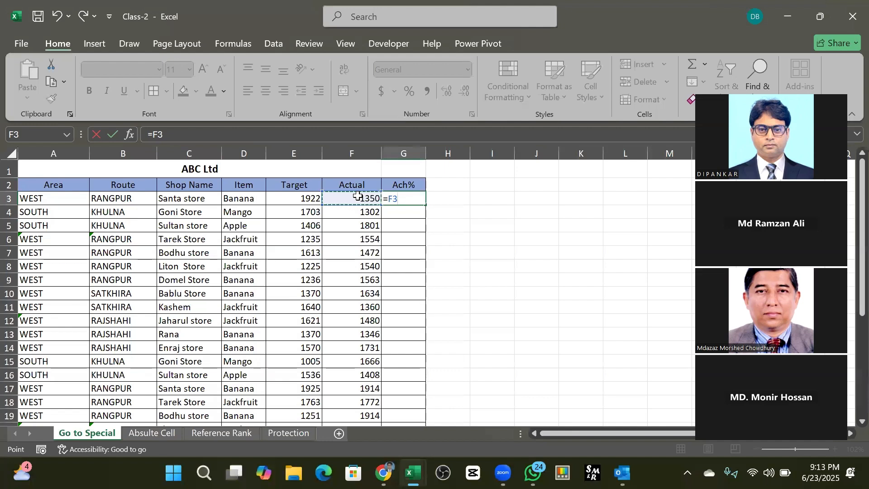
{"action": "type", "text": "/"}
{"action": "left_click", "coordinate": [297, 198]}
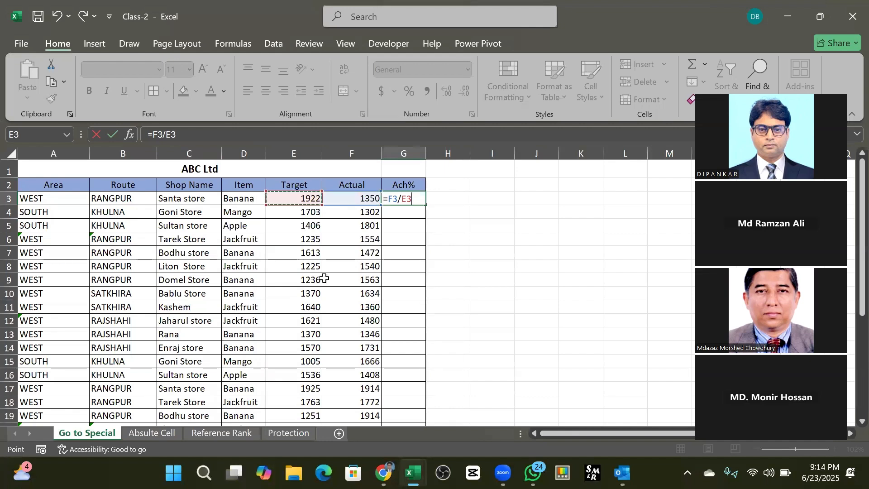
{"action": "key", "text": "ctrl+Return"}
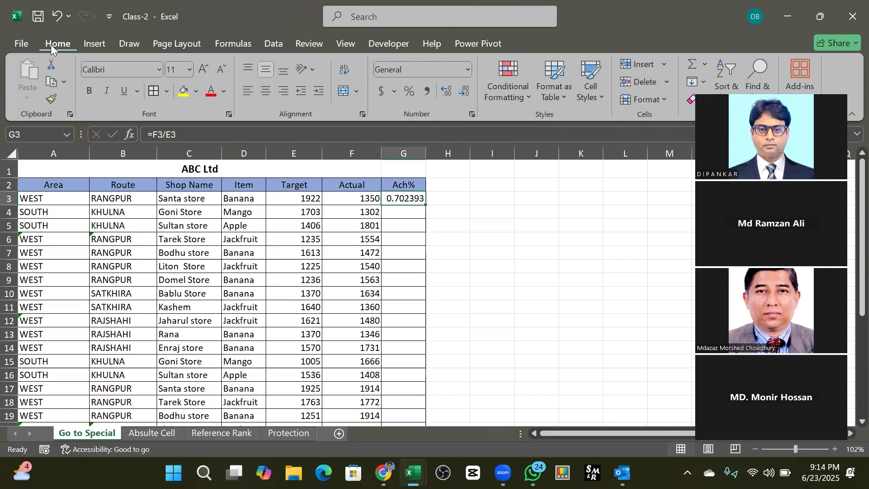
{"action": "left_click", "coordinate": [411, 94]}
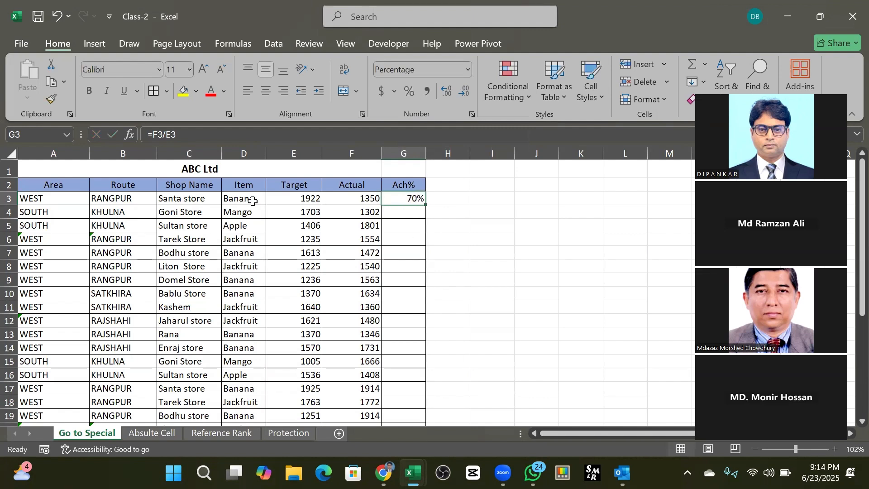
- Fill G3's percentage formula down the Ach% column to row 30, check the row 9 cells, and undo the fill
{"action": "double_click", "coordinate": [427, 207]}
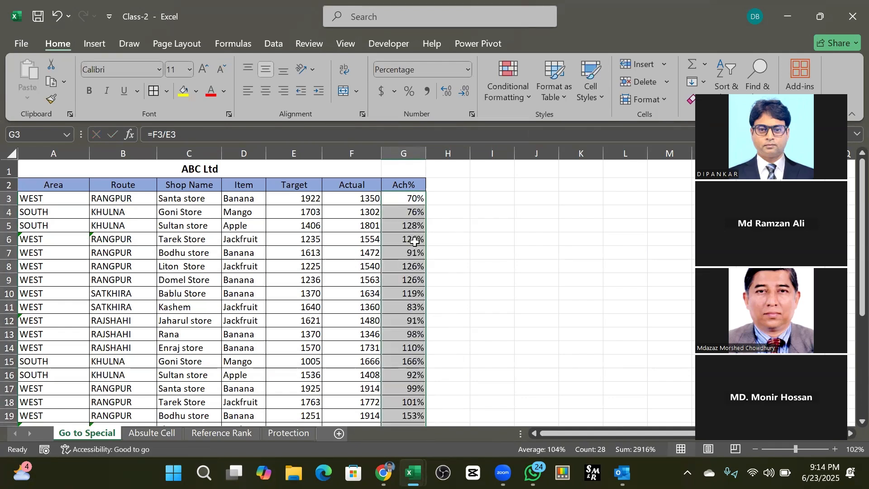
{"action": "scroll", "coordinate": [413, 238], "scroll_direction": "down", "scroll_amount": 6}
{"action": "scroll", "coordinate": [416, 254], "scroll_direction": "up", "scroll_amount": 6}
{"action": "left_click", "coordinate": [412, 280]}
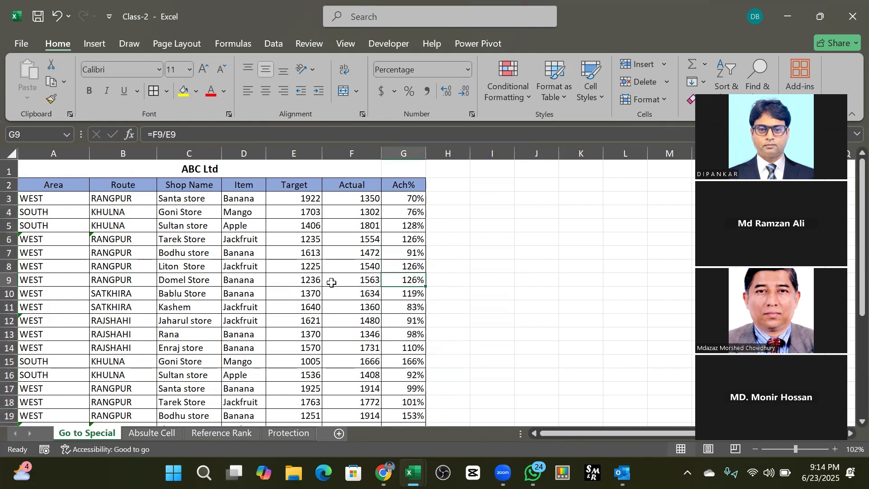
{"action": "left_click", "coordinate": [304, 280]}
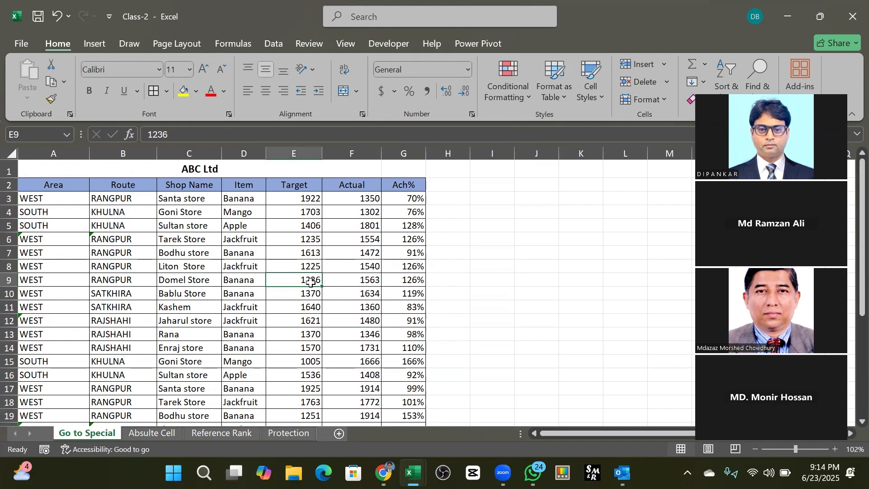
{"action": "left_click", "coordinate": [356, 282]}
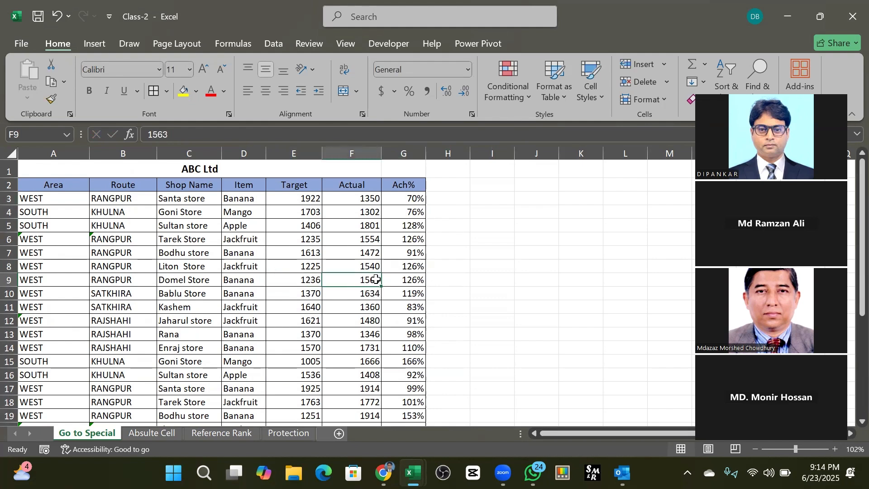
{"action": "left_click", "coordinate": [408, 280]}
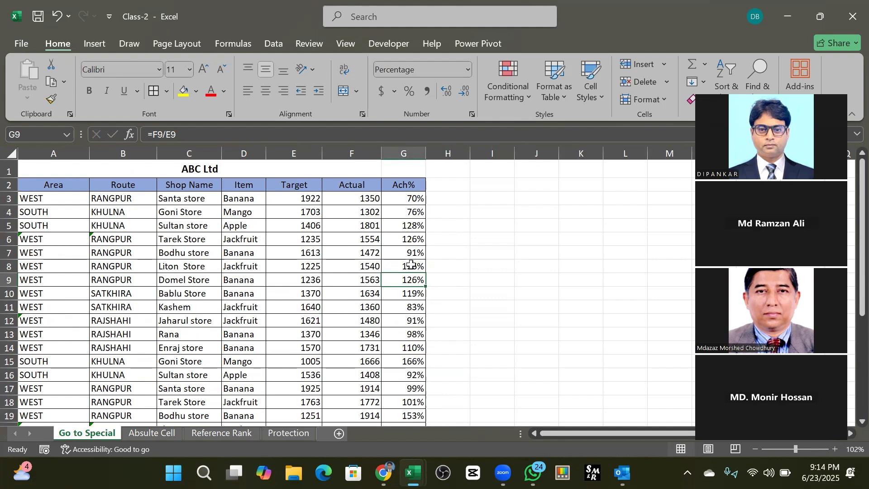
{"action": "left_click", "coordinate": [58, 16]}
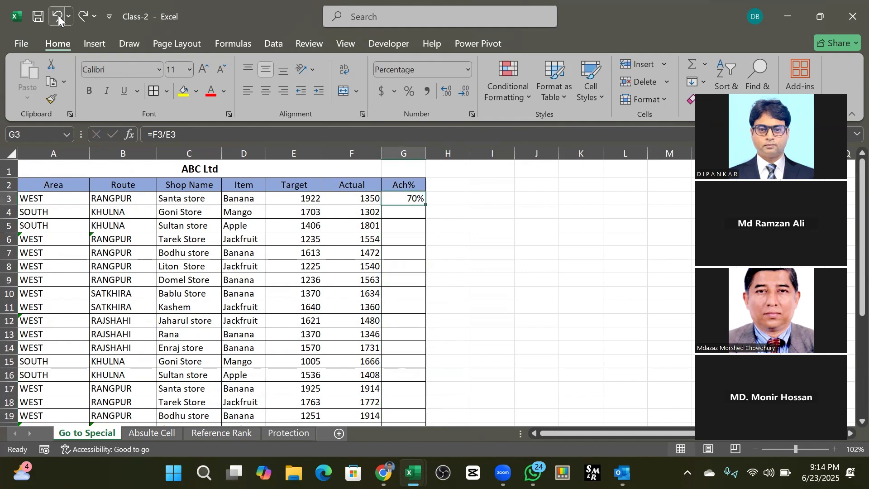
- Repeat the fill of G3's formula down the Ach% column through row 30 and undo it again
{"action": "left_click", "coordinate": [413, 224]}
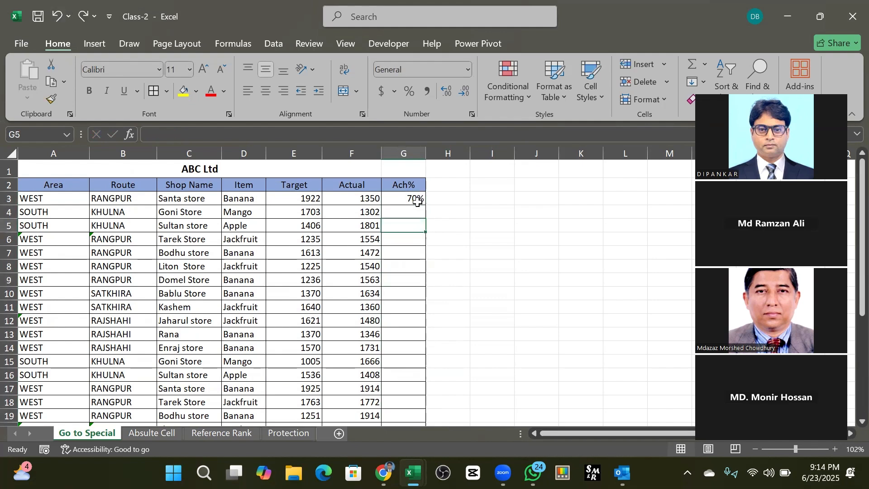
{"action": "left_click", "coordinate": [417, 201]}
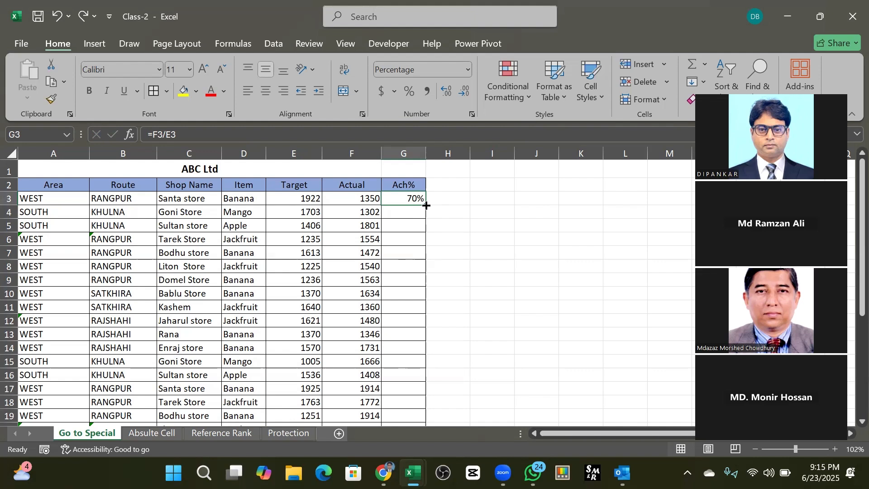
{"action": "double_click", "coordinate": [426, 205]}
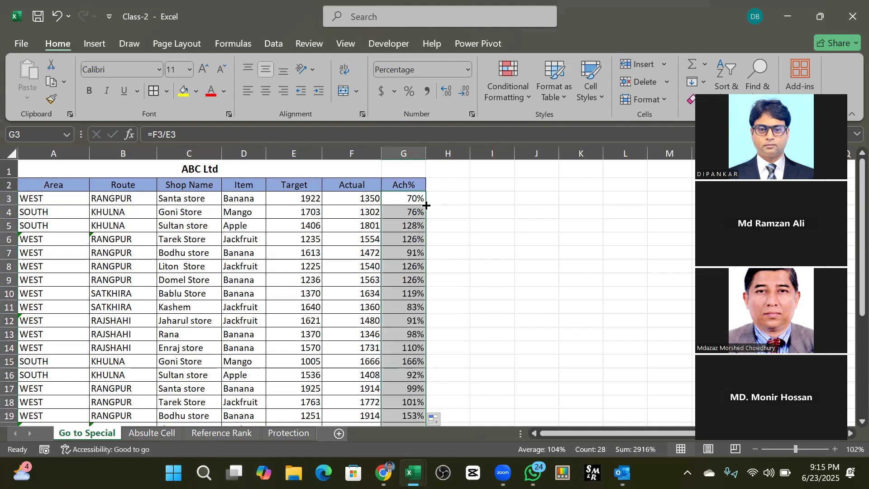
{"action": "scroll", "coordinate": [413, 276], "scroll_direction": "down", "scroll_amount": 5}
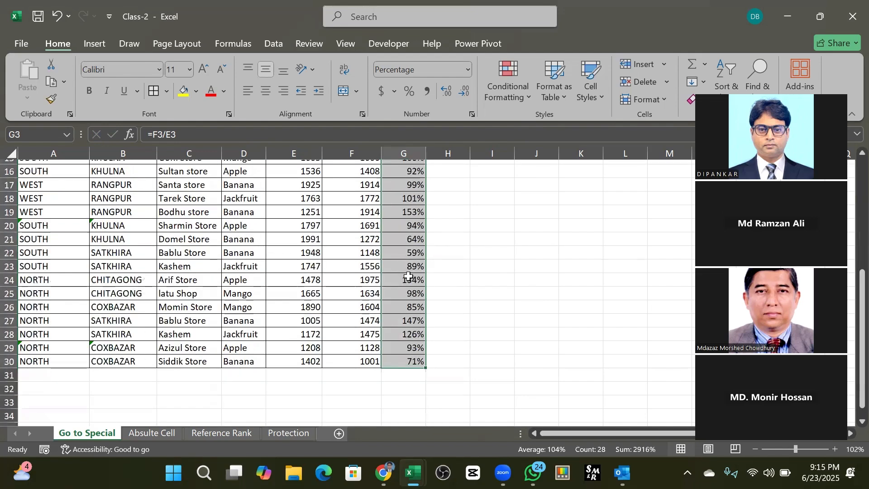
{"action": "scroll", "coordinate": [289, 179], "scroll_direction": "up", "scroll_amount": 3}
{"action": "scroll", "coordinate": [289, 179], "scroll_direction": "up", "scroll_amount": 2}
{"action": "left_click", "coordinate": [56, 18]}
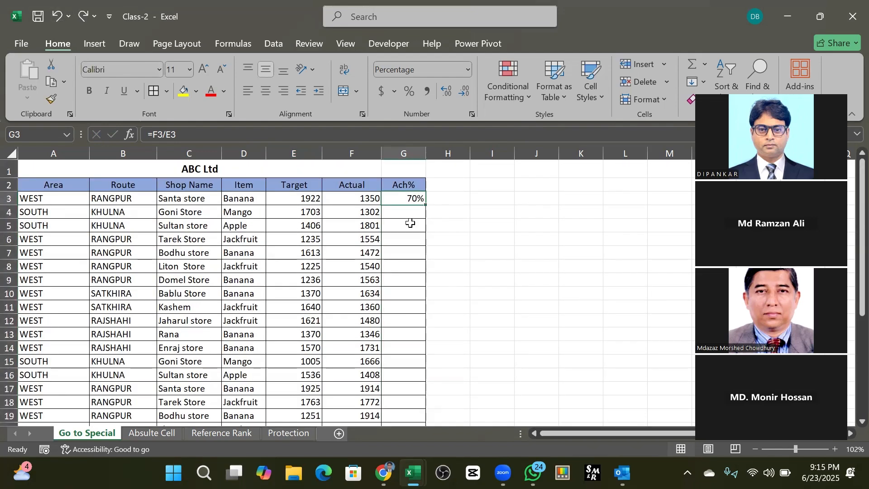
- Fill the =F3/E3 formula from G3 down the Ach% column to G30
{"action": "left_click_drag", "start_coordinate": [426, 204], "coordinate": [413, 408]}
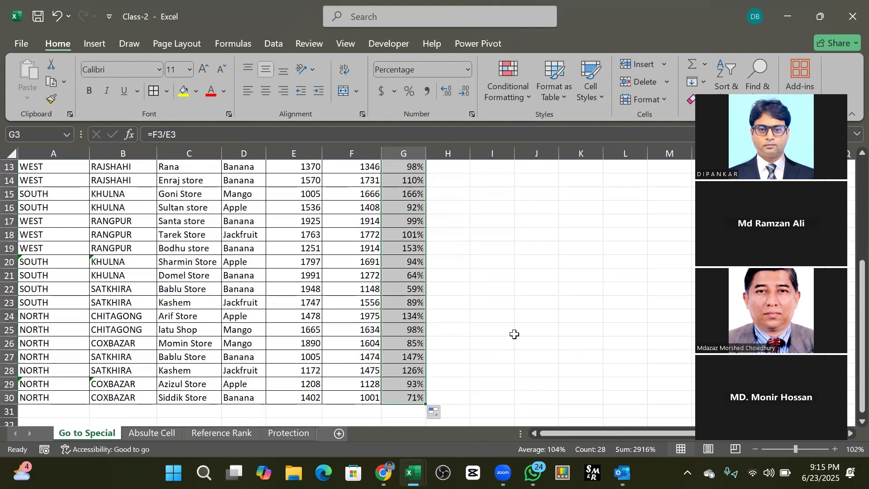
{"action": "scroll", "coordinate": [438, 312], "scroll_direction": "up", "scroll_amount": 4}
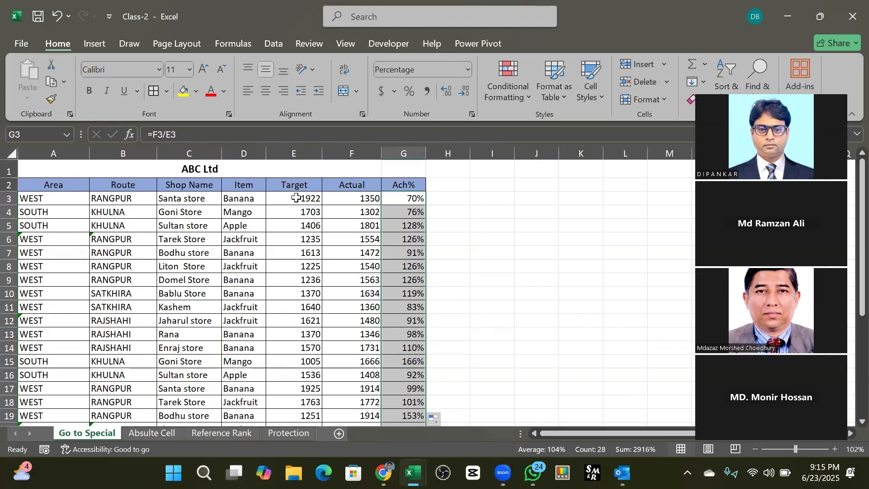
- Examine the Target, Actual and Ach% headers and the first data row's Target and Actual values
{"action": "left_click", "coordinate": [295, 198]}
{"action": "left_click", "coordinate": [294, 186]}
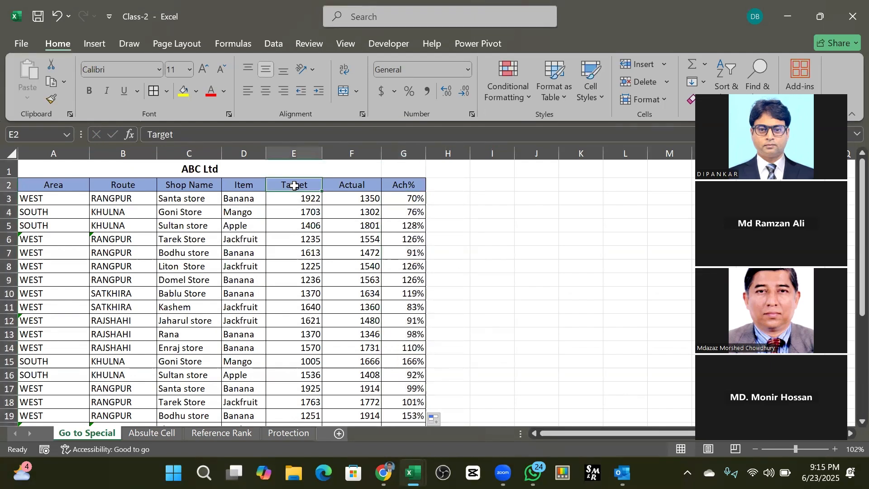
{"action": "left_click", "coordinate": [352, 185]}
{"action": "left_click", "coordinate": [318, 184]}
{"action": "left_click_drag", "start_coordinate": [322, 184], "coordinate": [410, 182]}
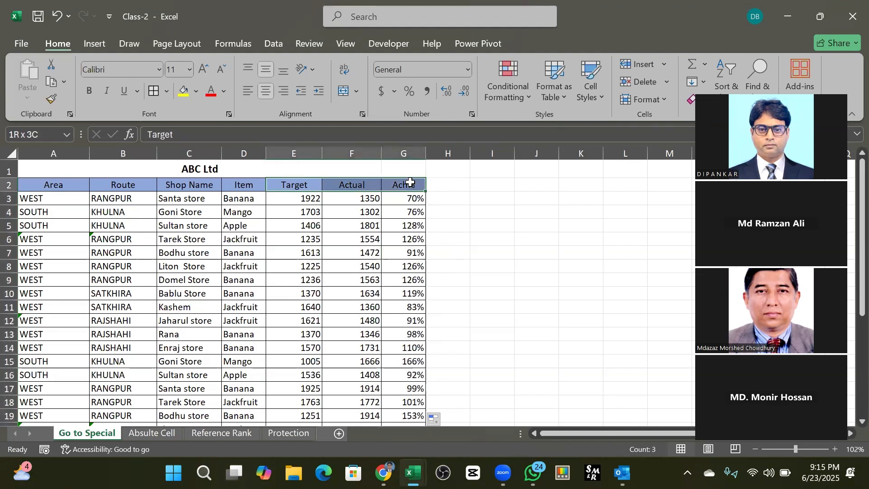
{"action": "left_click", "coordinate": [287, 199]}
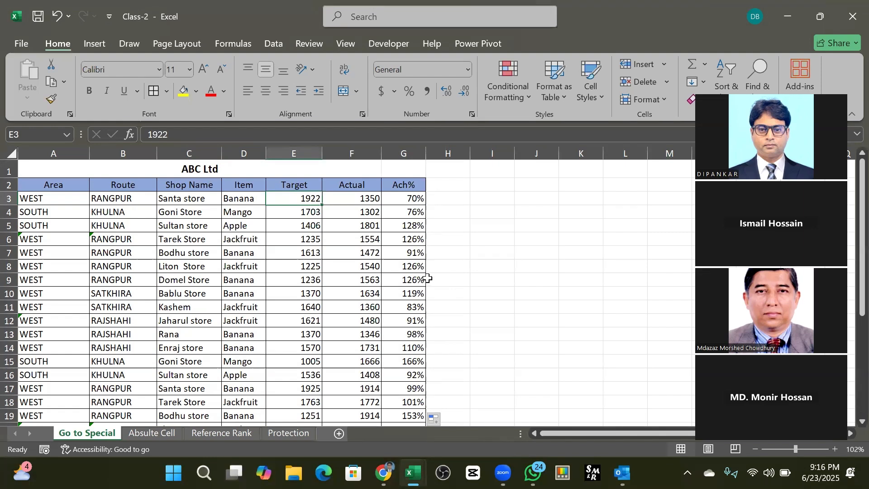
{"action": "left_click", "coordinate": [356, 199]}
{"action": "left_click", "coordinate": [278, 198]}
{"action": "mouse_move", "coordinate": [348, 198]}
{"action": "left_mouse_down"}
{"action": "mouse_move", "coordinate": [308, 198]}
{"action": "mouse_move", "coordinate": [345, 198]}
{"action": "left_mouse_up"}
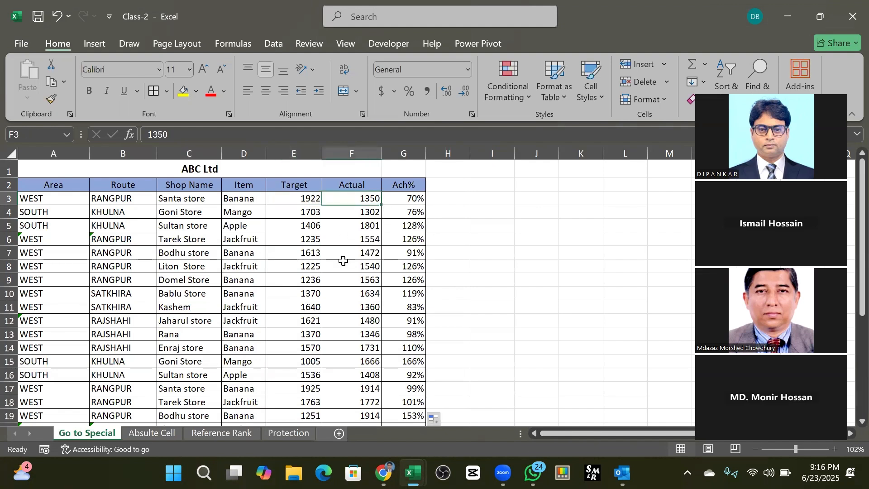
{"action": "left_click", "coordinate": [300, 198]}
{"action": "left_click", "coordinate": [342, 199]}
{"action": "left_click", "coordinate": [300, 200]}
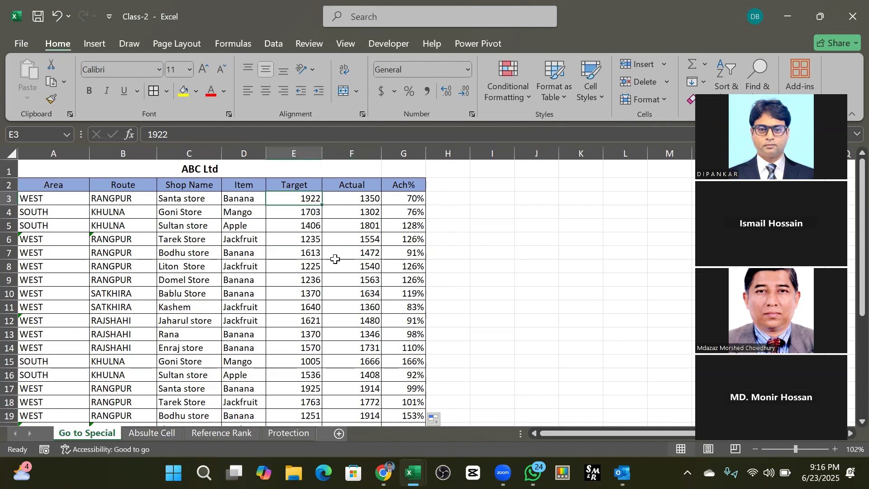
{"action": "left_click", "coordinate": [9, 199]}
- Set the first data row's Target in E3 to 3000 and its Actual in F3 to 200
{"action": "left_click", "coordinate": [315, 199]}
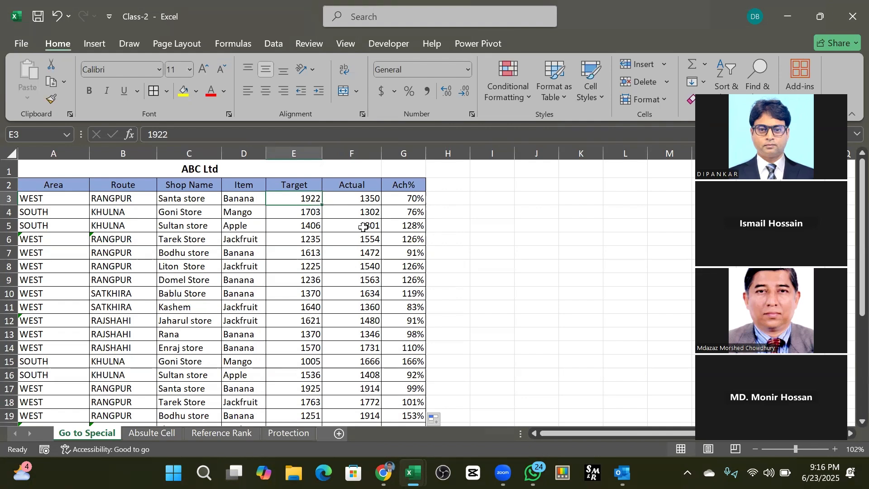
{"action": "type", "text": "300"}
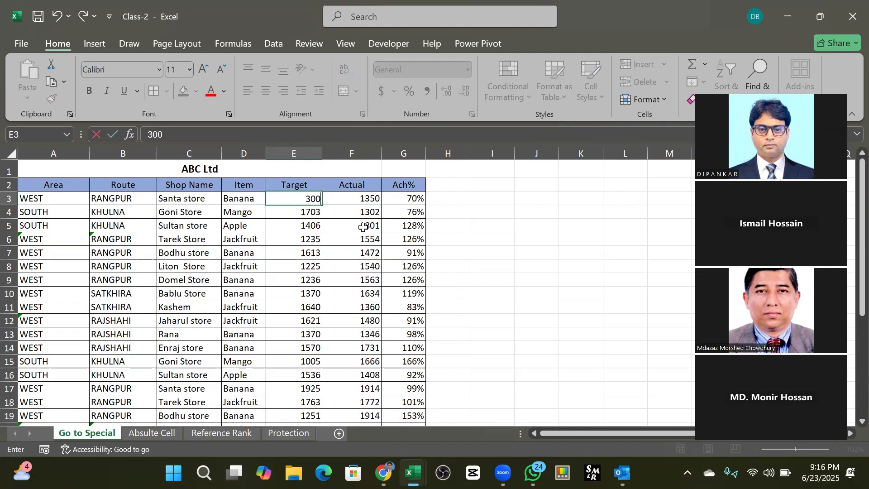
{"action": "type", "text": "0"}
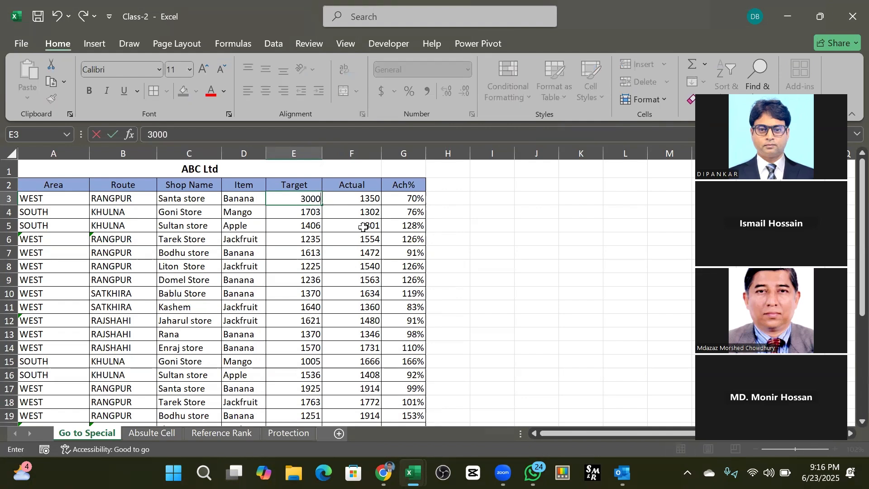
{"action": "left_click", "coordinate": [365, 200]}
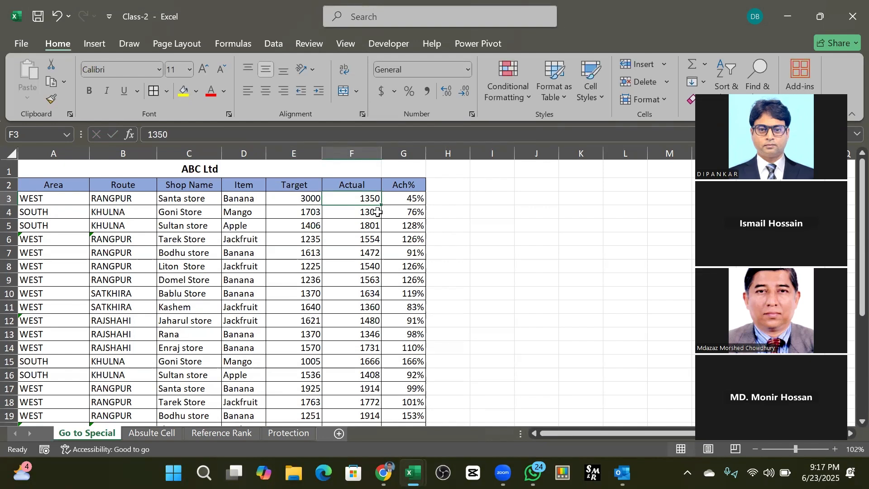
{"action": "type", "text": "200"}
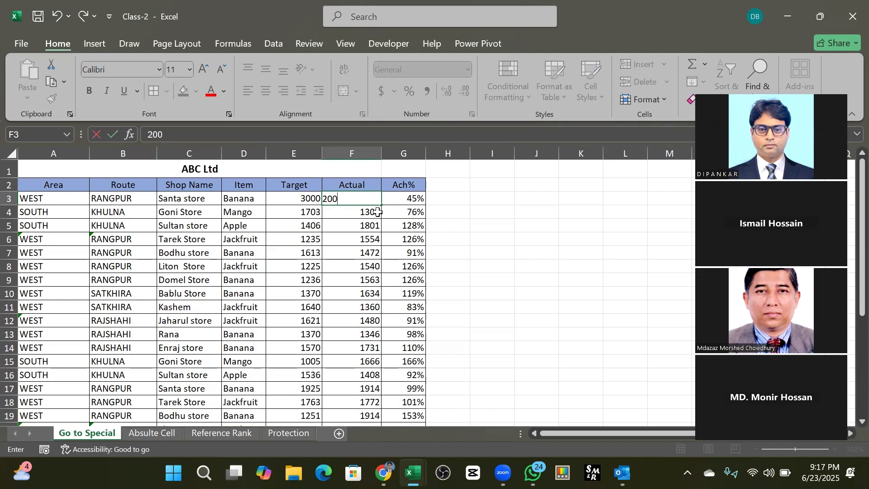
{"action": "left_click", "coordinate": [328, 271]}
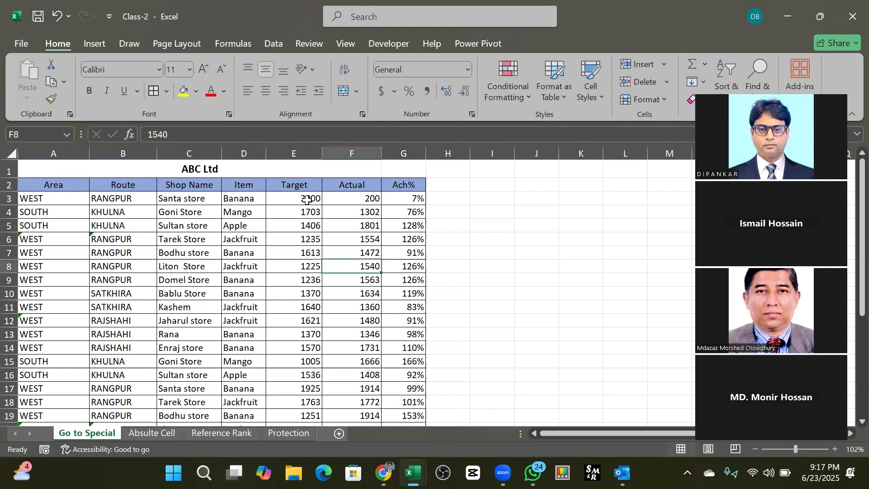
- Compare the Target and Actual values in the first data rows of the sales table
{"action": "left_click_drag", "start_coordinate": [308, 200], "coordinate": [347, 198]}
{"action": "left_click", "coordinate": [301, 215]}
{"action": "left_click", "coordinate": [356, 224]}
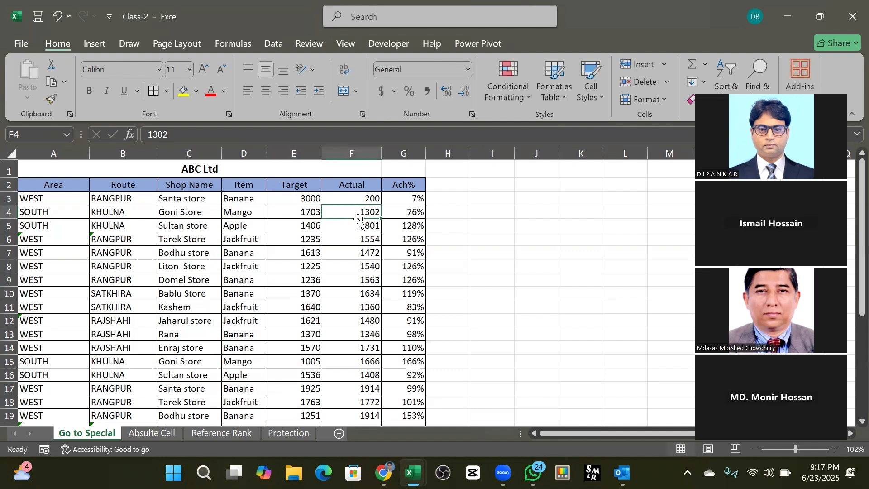
{"action": "left_click", "coordinate": [299, 225]}
{"action": "left_click", "coordinate": [369, 225]}
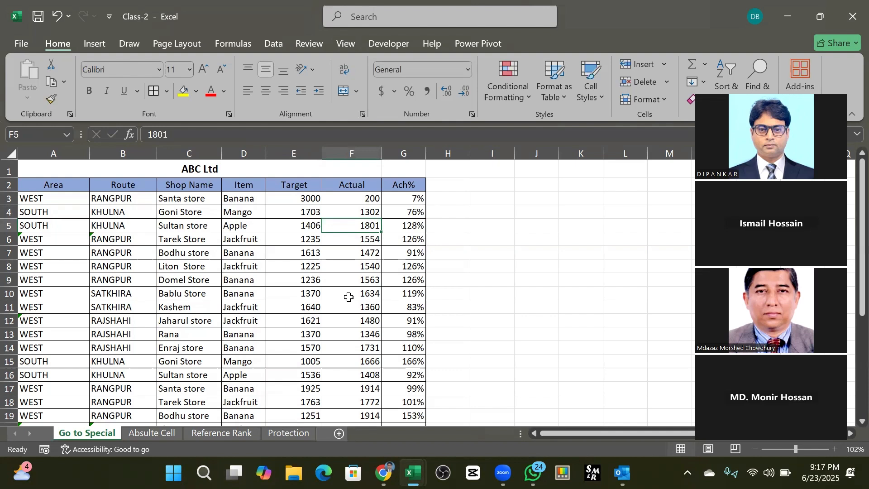
{"action": "left_click_drag", "start_coordinate": [298, 198], "coordinate": [357, 198]}
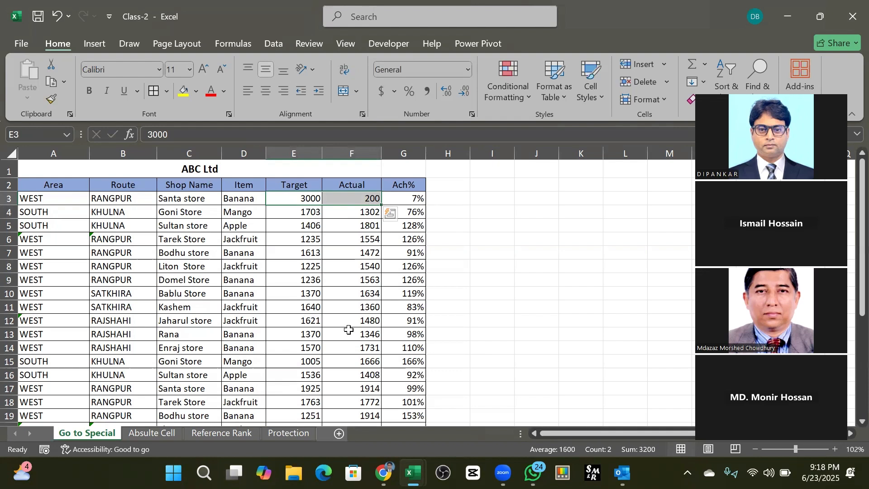
{"action": "left_click_drag", "start_coordinate": [306, 199], "coordinate": [360, 199]}
{"action": "left_click_drag", "start_coordinate": [292, 213], "coordinate": [372, 294]}
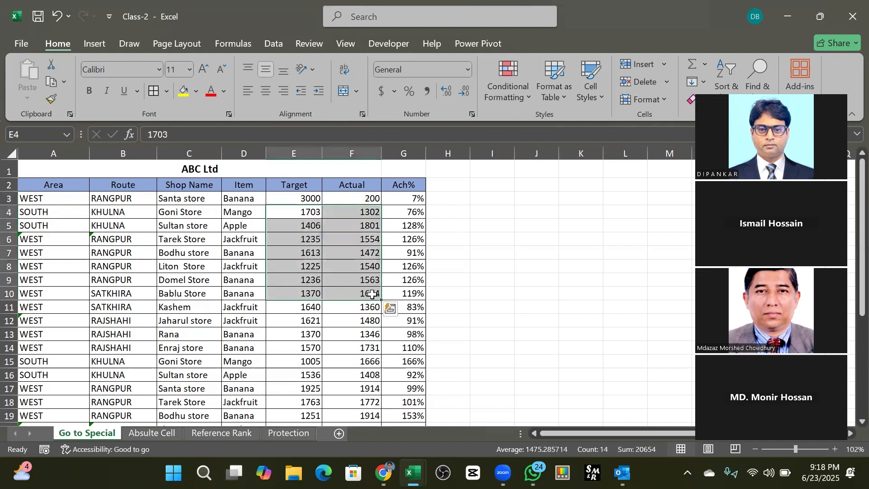
- Correct the first data row's Actual in F3 to 2000
{"action": "double_click", "coordinate": [365, 199]}
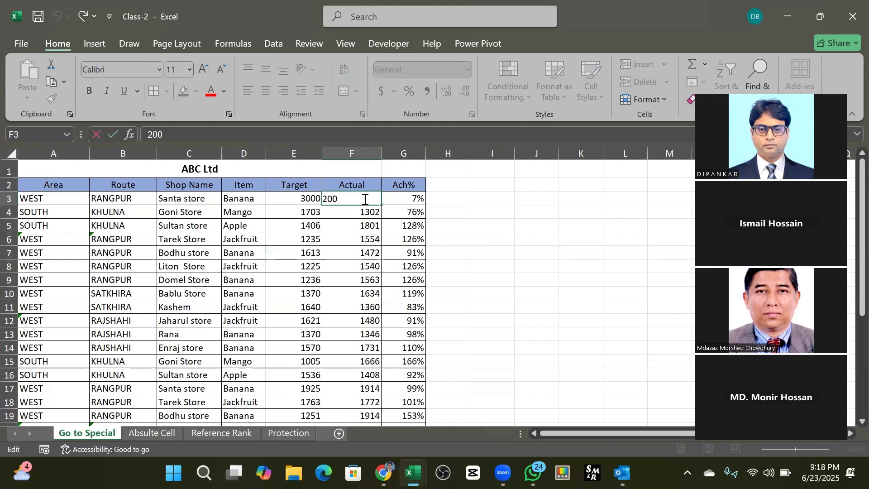
{"action": "type", "text": "0"}
{"action": "left_click", "coordinate": [343, 277]}
- Check the Ach% results in the first data rows against their Target and Actual values
{"action": "left_click_drag", "start_coordinate": [299, 210], "coordinate": [366, 310]}
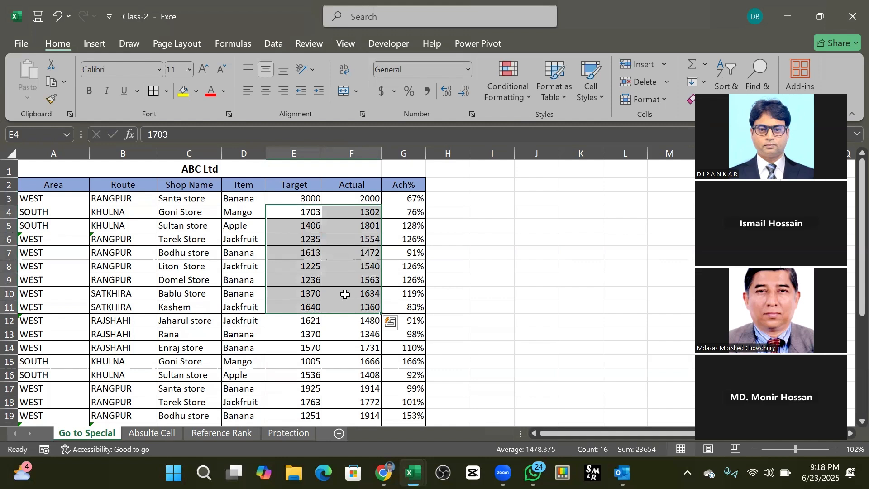
{"action": "left_click", "coordinate": [416, 198]}
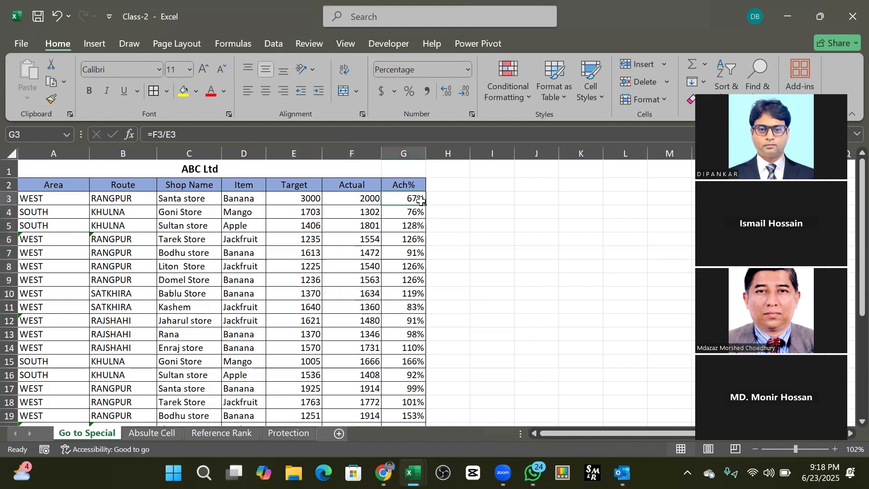
{"action": "left_click_drag", "start_coordinate": [314, 212], "coordinate": [379, 213]}
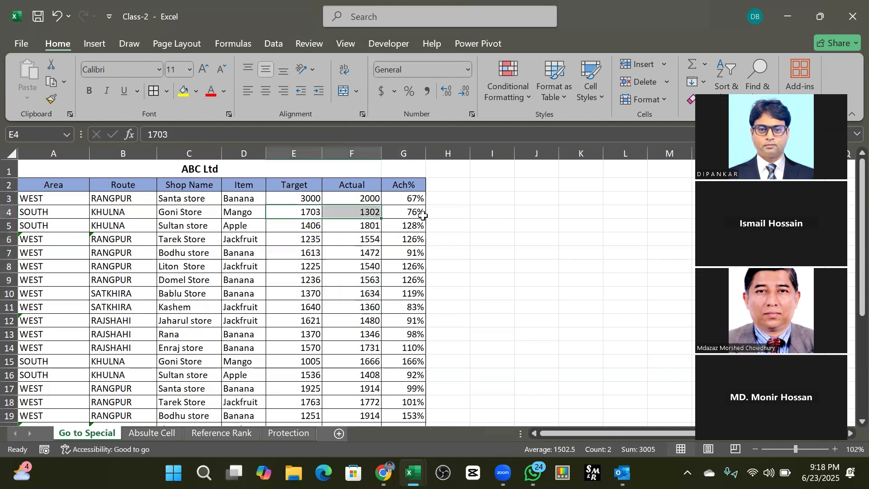
{"action": "left_click", "coordinate": [421, 213]}
{"action": "left_click_drag", "start_coordinate": [309, 226], "coordinate": [397, 226]}
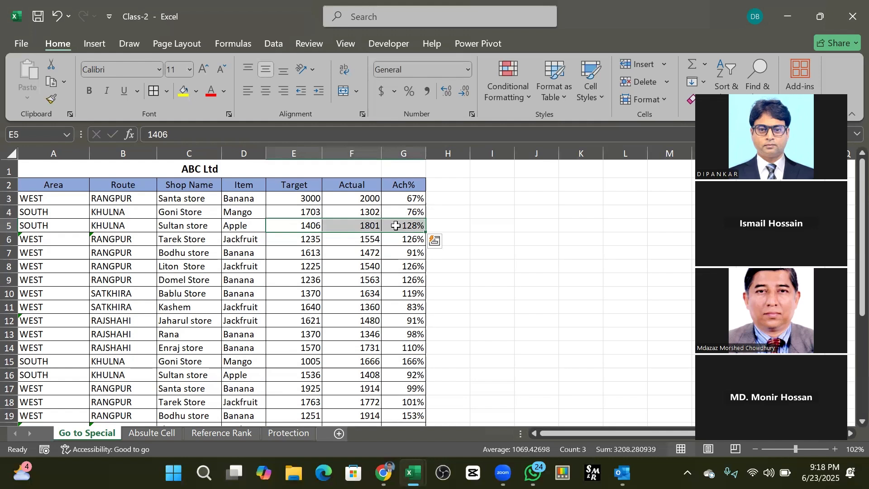
{"action": "left_click_drag", "start_coordinate": [308, 200], "coordinate": [362, 201]}
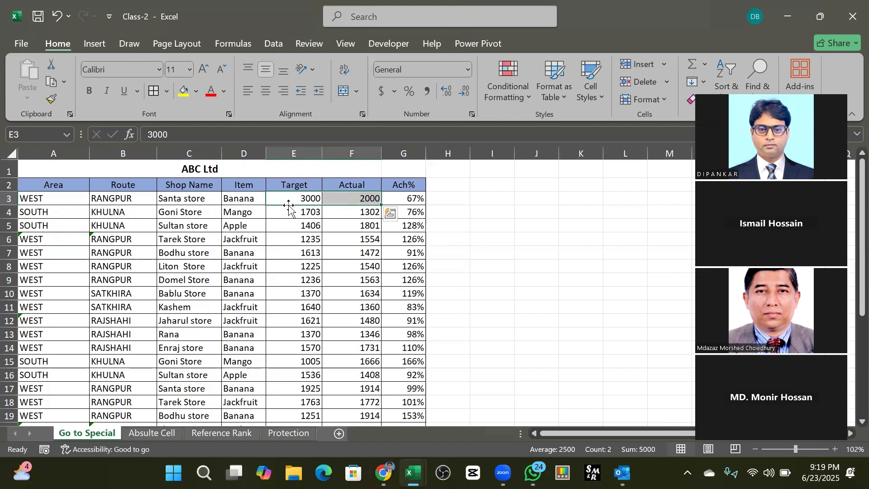
{"action": "left_click_drag", "start_coordinate": [406, 199], "coordinate": [401, 344]}
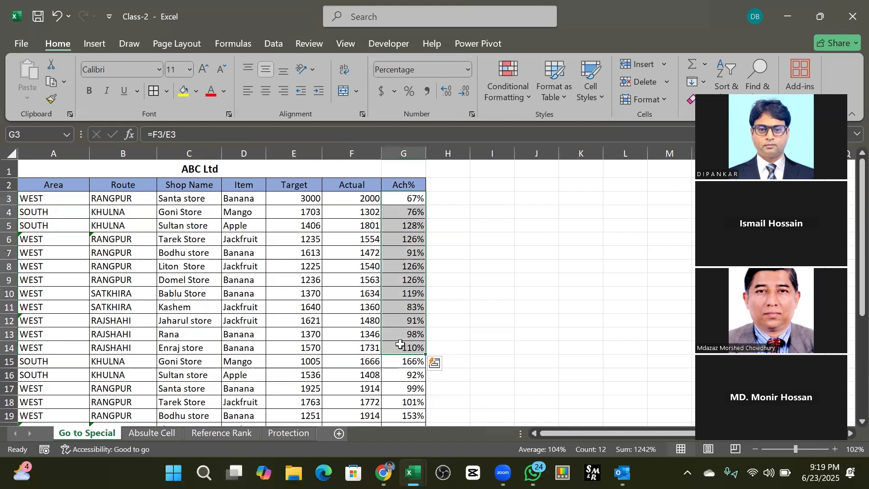
- Examine the Ach% formula in G3 and the Ach% results down the table against their Target and Actual values
{"action": "scroll", "coordinate": [400, 345], "scroll_direction": "down", "scroll_amount": 1}
{"action": "scroll", "coordinate": [401, 345], "scroll_direction": "up", "scroll_amount": 1}
{"action": "left_click", "coordinate": [396, 211]}
{"action": "left_click", "coordinate": [396, 199]}
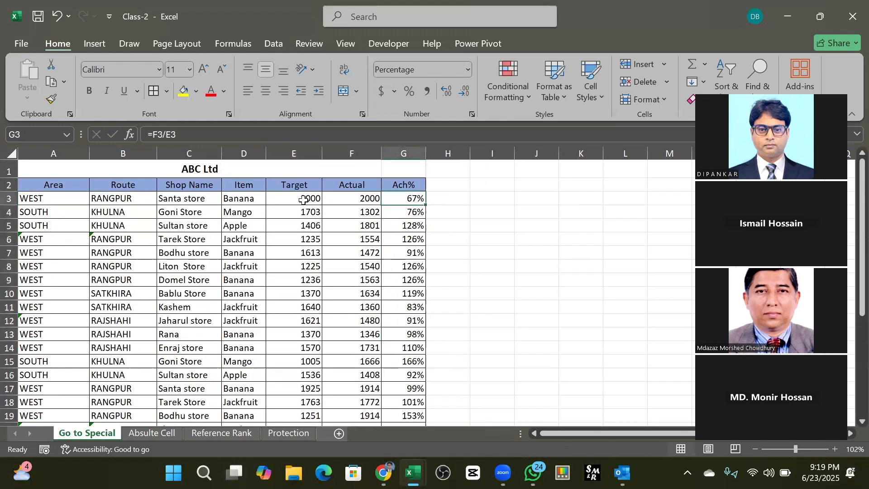
{"action": "left_click", "coordinate": [303, 200]}
{"action": "left_click", "coordinate": [411, 200]}
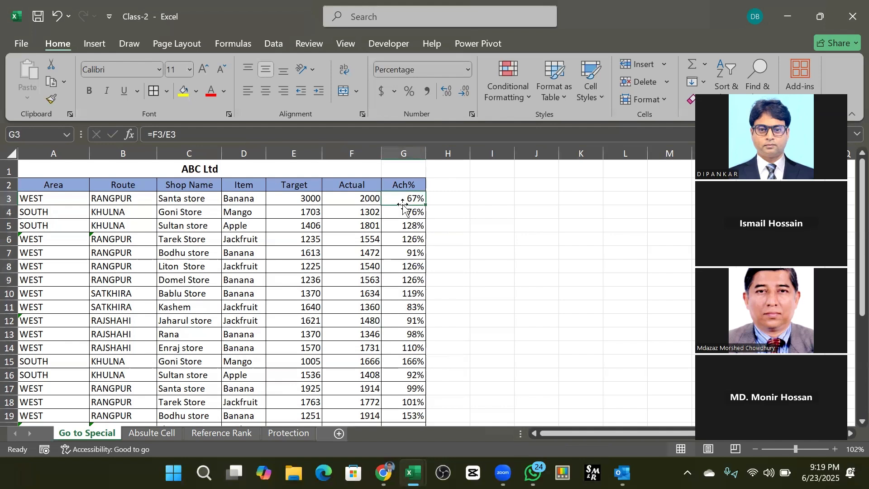
{"action": "left_click_drag", "start_coordinate": [403, 198], "coordinate": [414, 360]}
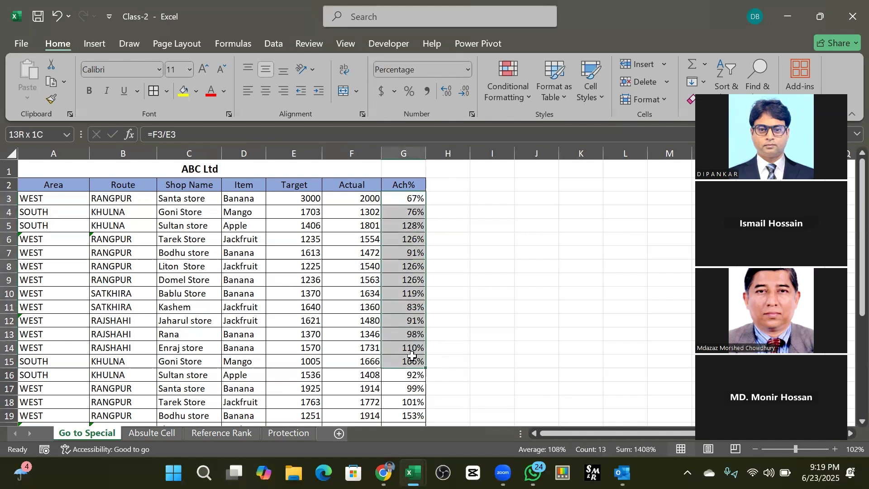
{"action": "scroll", "coordinate": [404, 282], "scroll_direction": "down", "scroll_amount": 4}
{"action": "scroll", "coordinate": [404, 281], "scroll_direction": "down", "scroll_amount": 2}
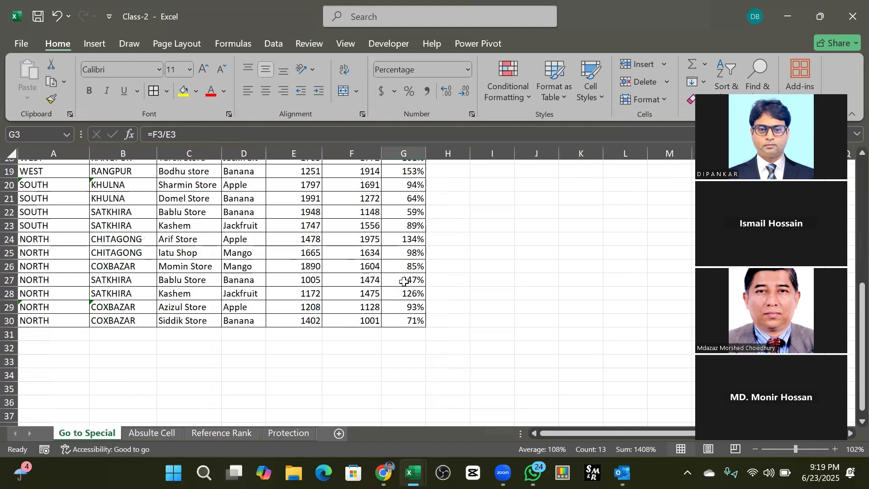
{"action": "scroll", "coordinate": [404, 281], "scroll_direction": "up", "scroll_amount": 6}
{"action": "scroll", "coordinate": [403, 281], "scroll_direction": "down", "scroll_amount": 5}
{"action": "scroll", "coordinate": [403, 282], "scroll_direction": "up", "scroll_amount": 4}
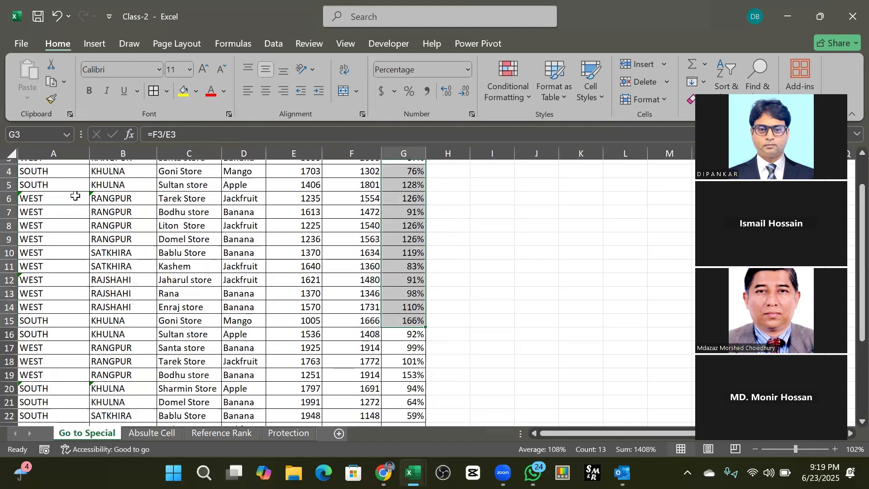
- Copy all data rows 3 to 30 of the sales table and paste them directly below it, starting at A31
{"action": "scroll", "coordinate": [93, 229], "scroll_direction": "up", "scroll_amount": 1}
{"action": "left_click_drag", "start_coordinate": [9, 198], "coordinate": [409, 405]}
{"action": "key", "text": "ctrl+c"}
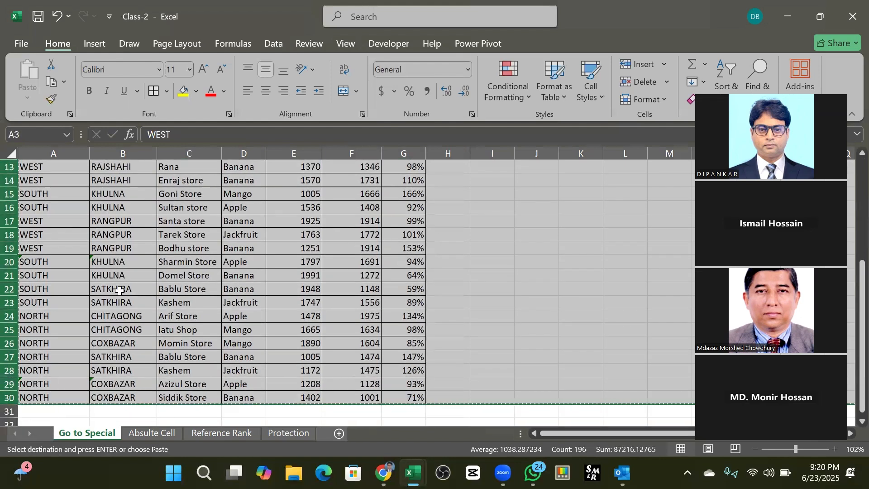
{"action": "scroll", "coordinate": [117, 309], "scroll_direction": "down", "scroll_amount": 3}
{"action": "left_click", "coordinate": [39, 291]}
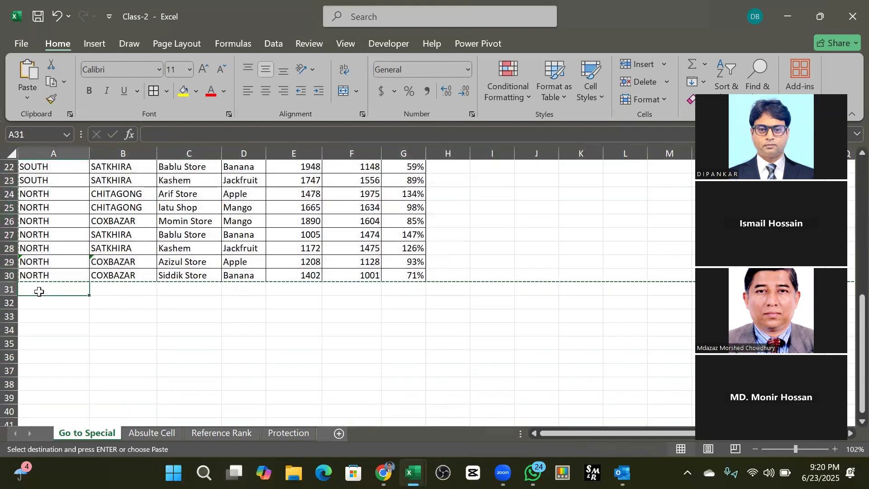
{"action": "key", "text": "ctrl+v"}
- Paste the copied rows two more times below the table, starting at A59 and A87, and end the copy mode
{"action": "scroll", "coordinate": [43, 293], "scroll_direction": "down", "scroll_amount": 3}
{"action": "scroll", "coordinate": [43, 294], "scroll_direction": "down", "scroll_amount": 8}
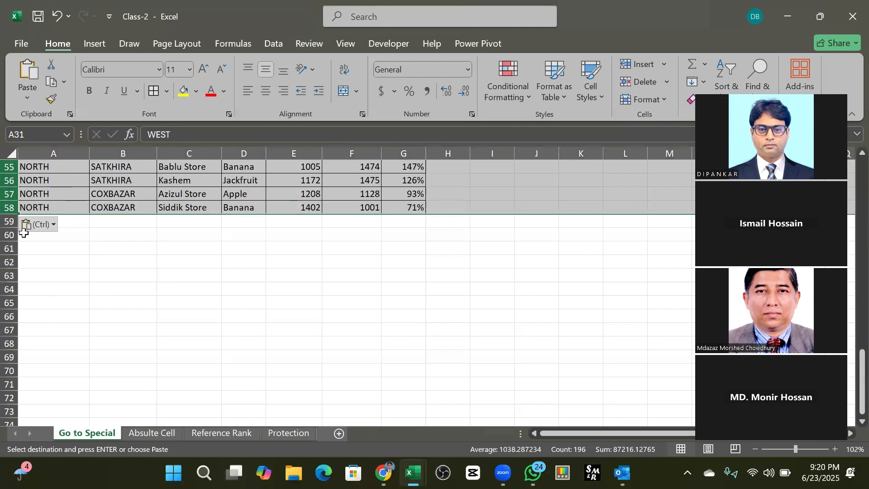
{"action": "left_click", "coordinate": [74, 224]}
{"action": "key", "text": "ctrl+v"}
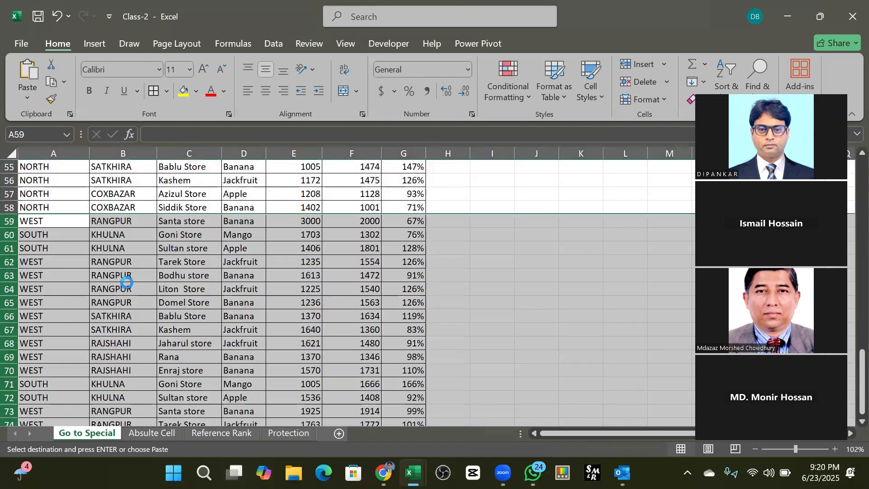
{"action": "scroll", "coordinate": [53, 299], "scroll_direction": "down", "scroll_amount": 3}
{"action": "scroll", "coordinate": [53, 298], "scroll_direction": "down", "scroll_amount": 7}
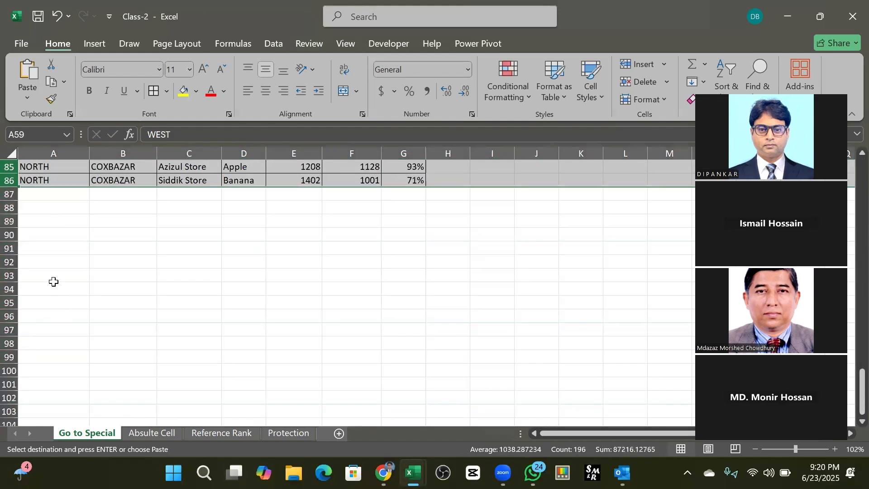
{"action": "left_click", "coordinate": [68, 194]}
{"action": "key", "text": "ctrl+v"}
{"action": "scroll", "coordinate": [209, 255], "scroll_direction": "up", "scroll_amount": 8}
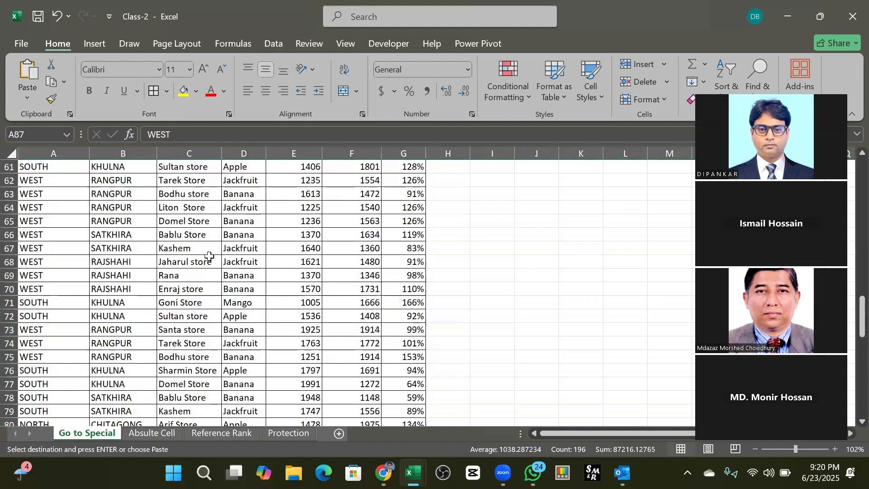
{"action": "scroll", "coordinate": [209, 256], "scroll_direction": "down", "scroll_amount": 6}
{"action": "scroll", "coordinate": [209, 256], "scroll_direction": "up", "scroll_amount": 20}
{"action": "scroll", "coordinate": [346, 247], "scroll_direction": "down", "scroll_amount": 20}
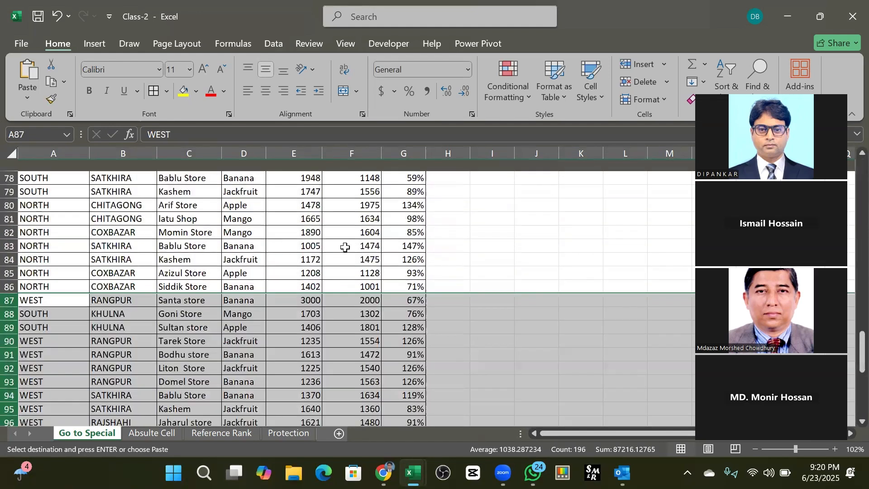
{"action": "key", "text": "Escape"}
- Look through the extended sales table from the first data row down to its last row 114
{"action": "scroll", "coordinate": [346, 247], "scroll_direction": "up", "scroll_amount": 20}
{"action": "left_click", "coordinate": [344, 248]}
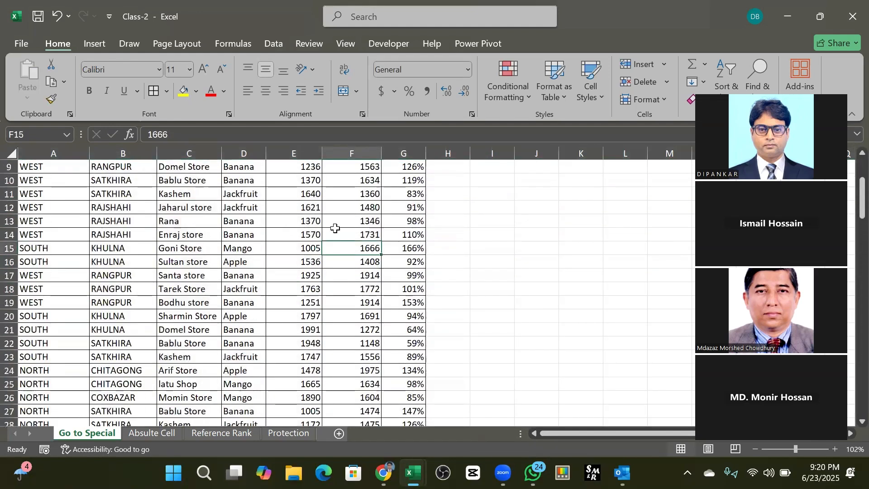
{"action": "scroll", "coordinate": [335, 228], "scroll_direction": "up", "scroll_amount": 3}
{"action": "scroll", "coordinate": [333, 235], "scroll_direction": "down", "scroll_amount": 20}
{"action": "scroll", "coordinate": [329, 253], "scroll_direction": "up", "scroll_amount": 1}
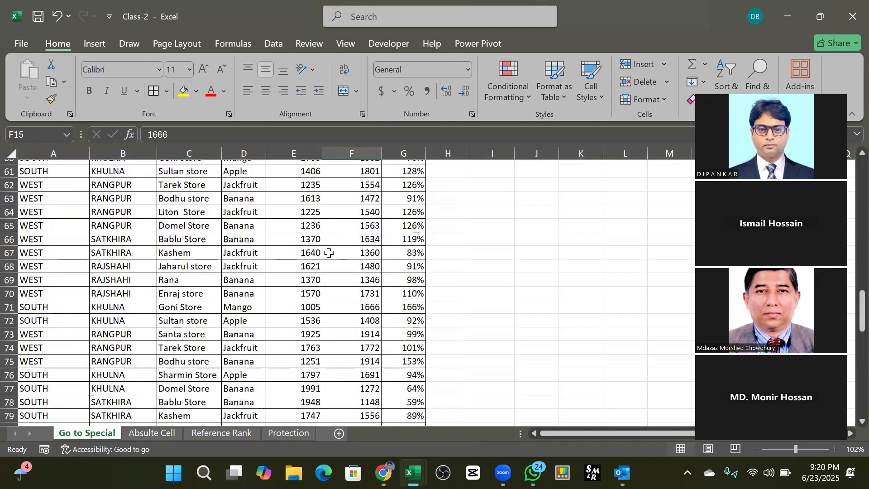
{"action": "scroll", "coordinate": [329, 252], "scroll_direction": "down", "scroll_amount": 17}
{"action": "scroll", "coordinate": [330, 254], "scroll_direction": "up", "scroll_amount": 4}
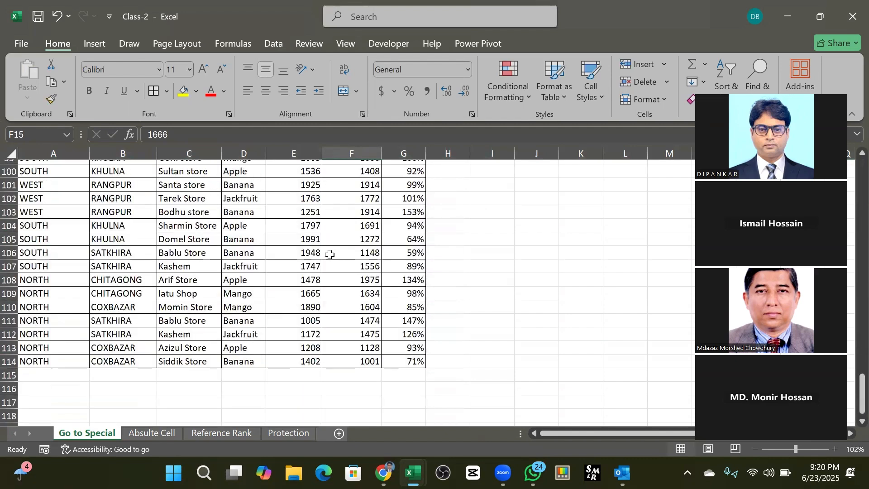
{"action": "scroll", "coordinate": [376, 254], "scroll_direction": "up", "scroll_amount": 12}
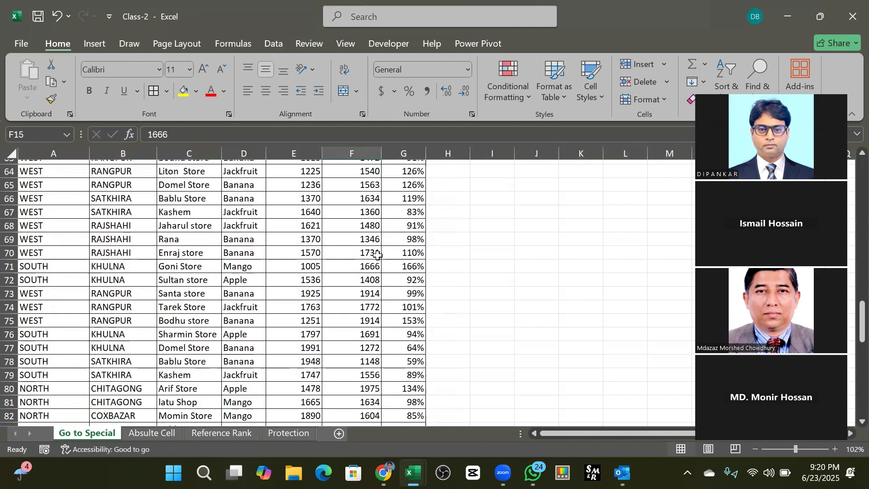
{"action": "scroll", "coordinate": [378, 255], "scroll_direction": "up", "scroll_amount": 20}
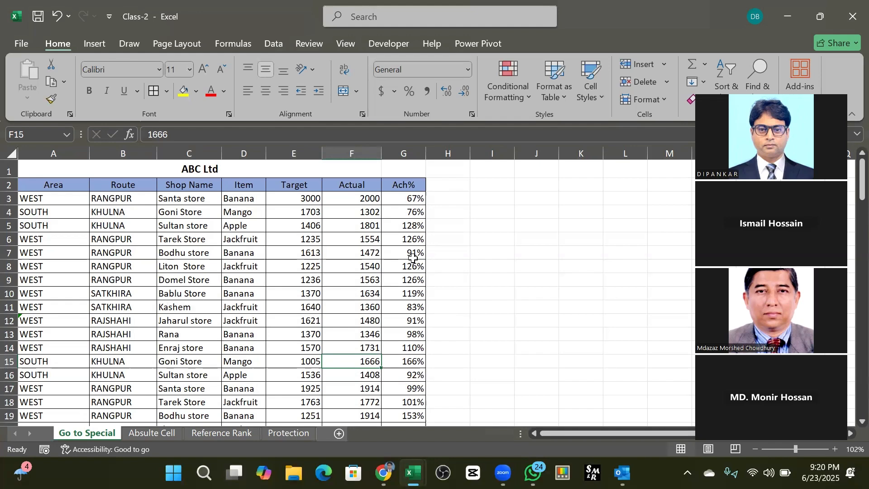
- Create a Less Than highlight rule with a 100% threshold for the Ach% values in G3:G114
{"action": "left_click_drag", "start_coordinate": [405, 199], "coordinate": [402, 396]}
{"action": "scroll", "coordinate": [409, 296], "scroll_direction": "up", "scroll_amount": 2}
{"action": "scroll", "coordinate": [409, 297], "scroll_direction": "up", "scroll_amount": 20}
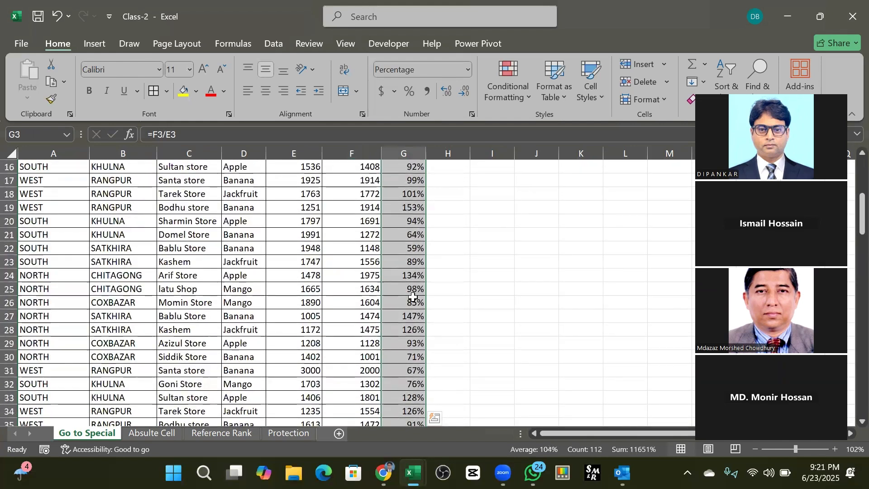
{"action": "scroll", "coordinate": [359, 297], "scroll_direction": "up", "scroll_amount": 5}
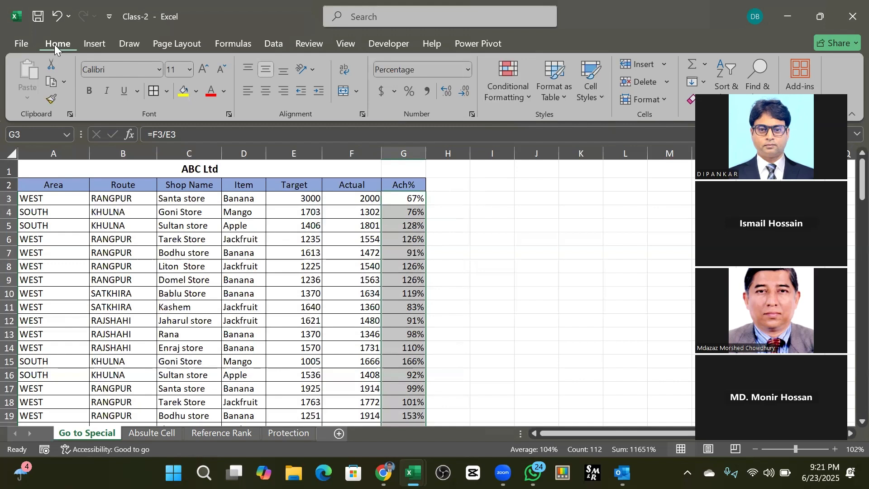
{"action": "left_click", "coordinate": [528, 98]}
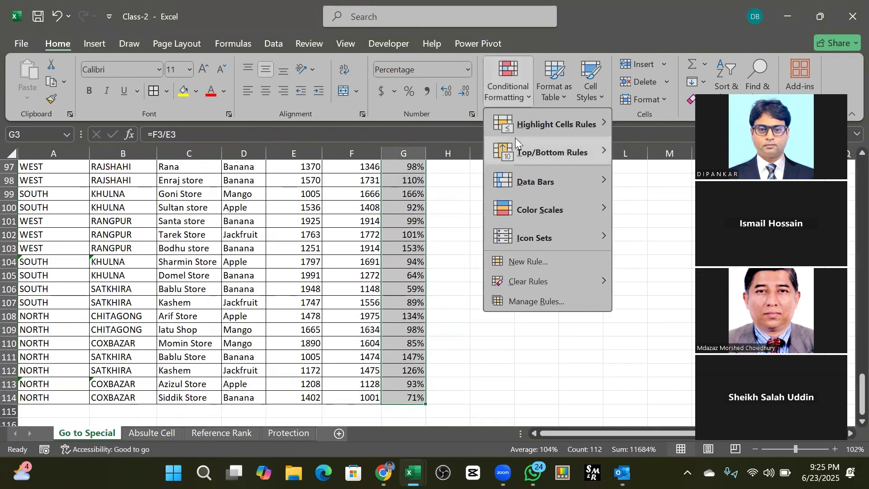
{"action": "mouse_move", "coordinate": [561, 121]}
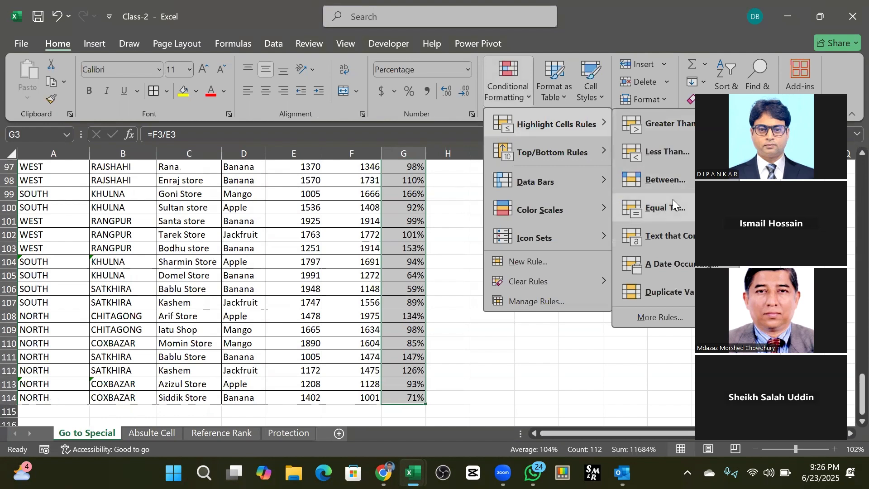
{"action": "left_click", "coordinate": [679, 154]}
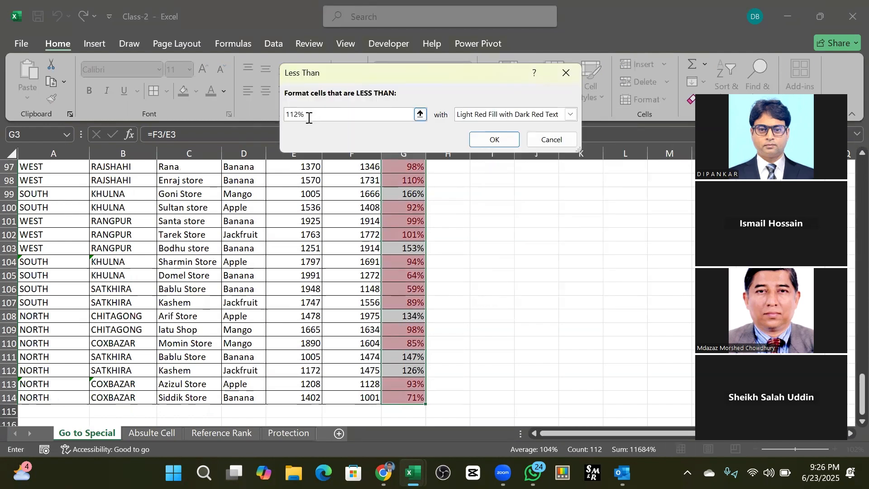
{"action": "double_click", "coordinate": [299, 115]}
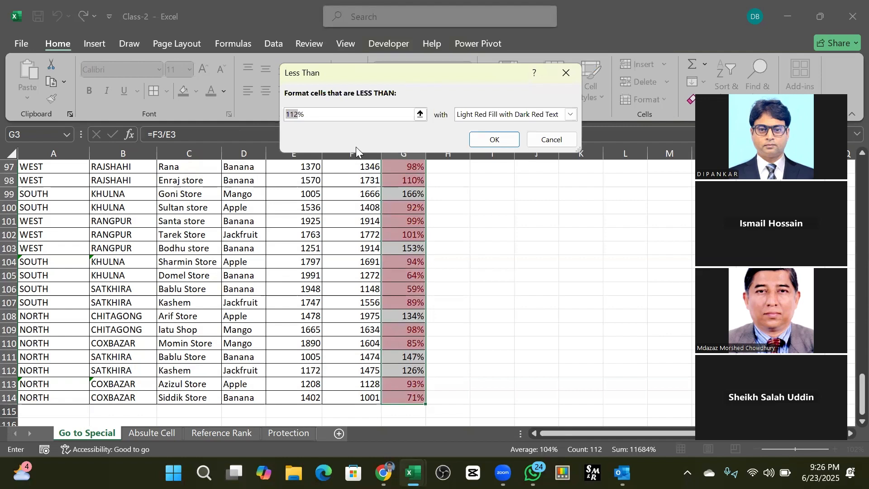
{"action": "type", "text": "100"}
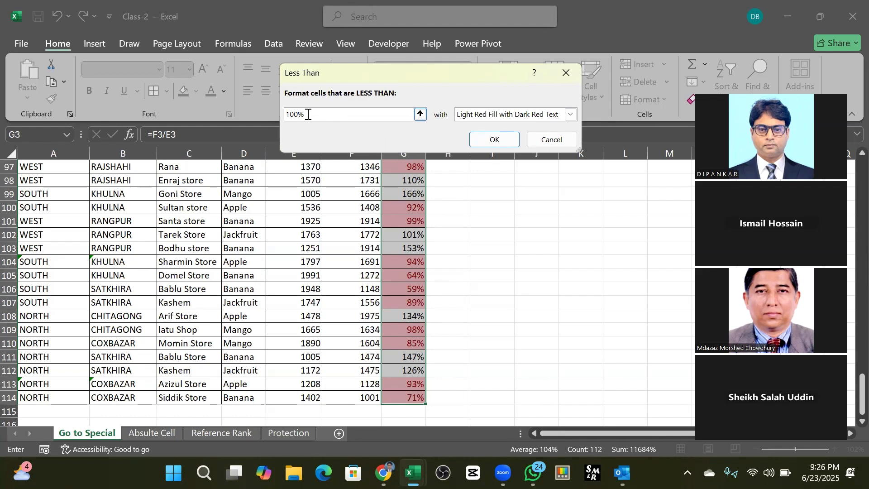
- Give the Less Than rule a custom format with red fill and bold white font, and apply it
{"action": "left_click", "coordinate": [571, 114]}
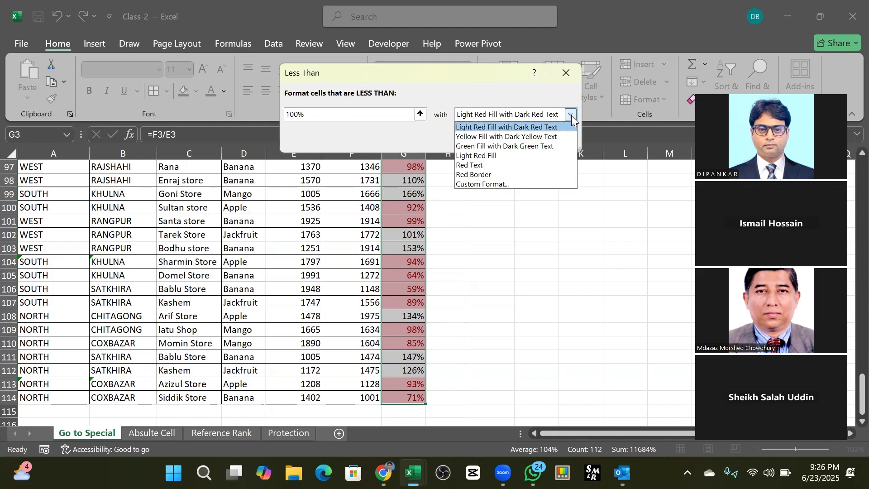
{"action": "left_click", "coordinate": [483, 185]}
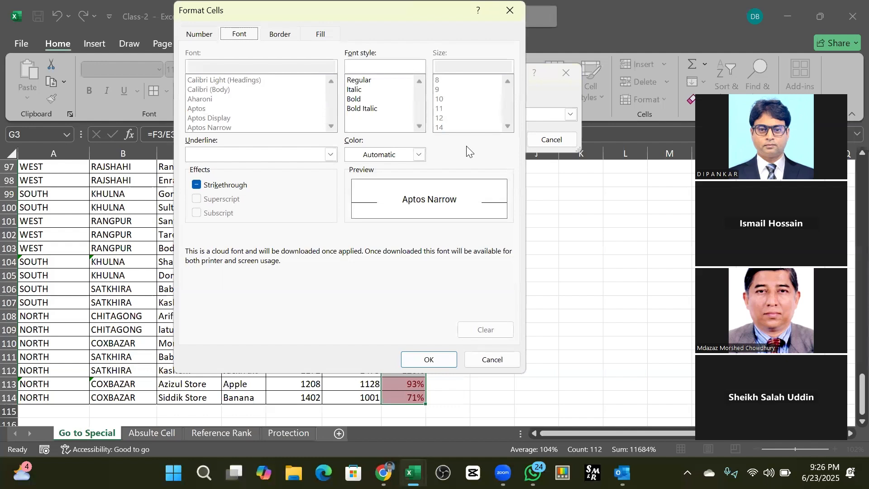
{"action": "left_click", "coordinate": [323, 35]}
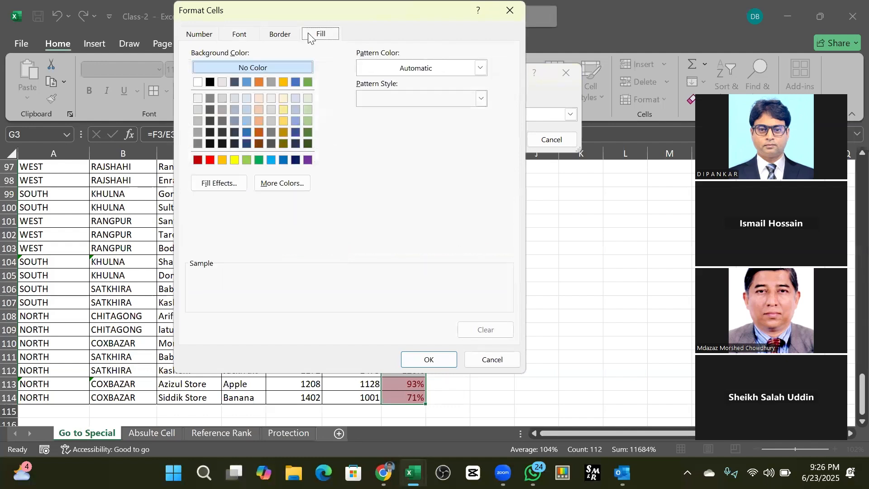
{"action": "left_click", "coordinate": [209, 161]}
{"action": "left_click", "coordinate": [240, 35]}
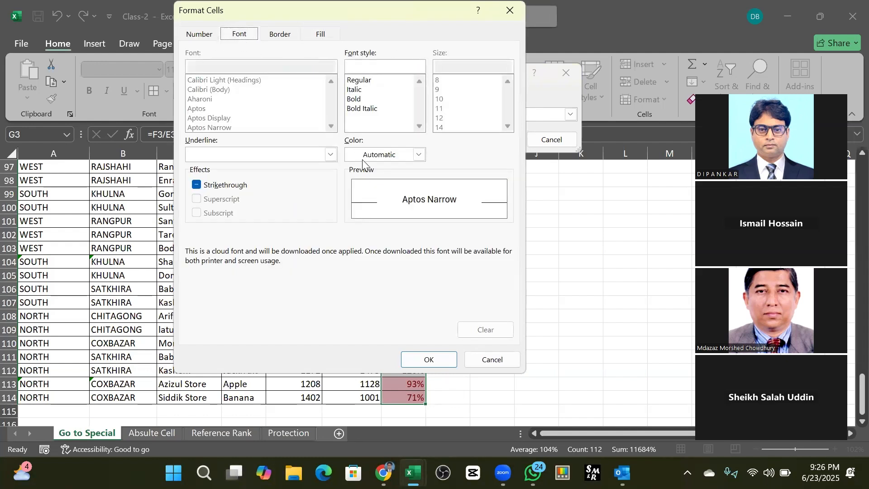
{"action": "left_click", "coordinate": [417, 155]}
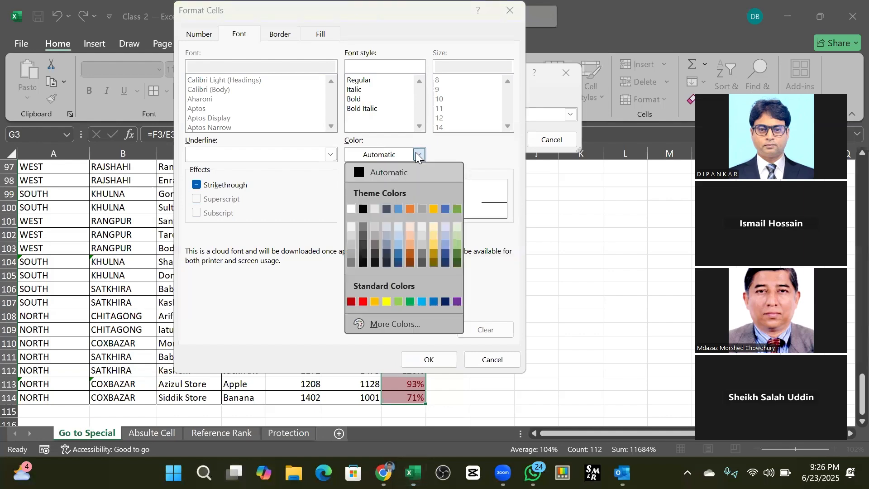
{"action": "left_click", "coordinate": [352, 208]}
{"action": "left_click", "coordinate": [358, 99]}
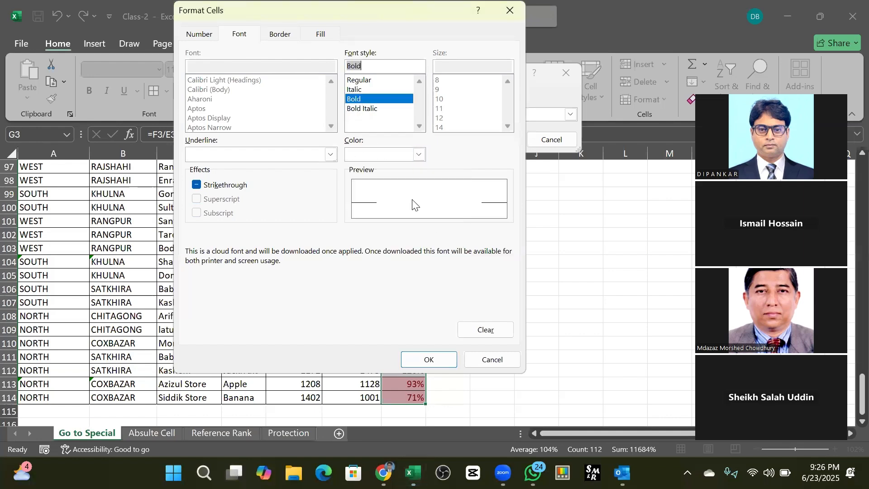
{"action": "left_click", "coordinate": [430, 361]}
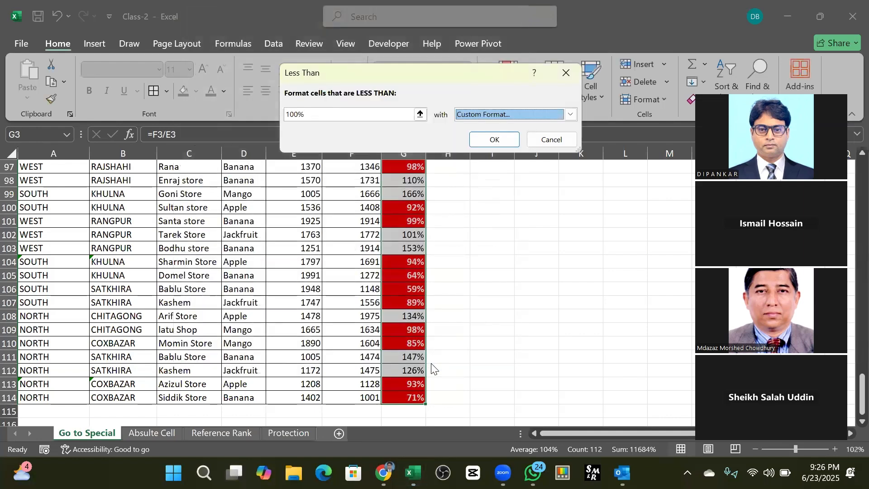
{"action": "left_click", "coordinate": [491, 140]}
- Set Santa store's Actual value in F3 to 2000 and check the highlighting of its Ach% in G3
{"action": "scroll", "coordinate": [355, 207], "scroll_direction": "up", "scroll_amount": 4}
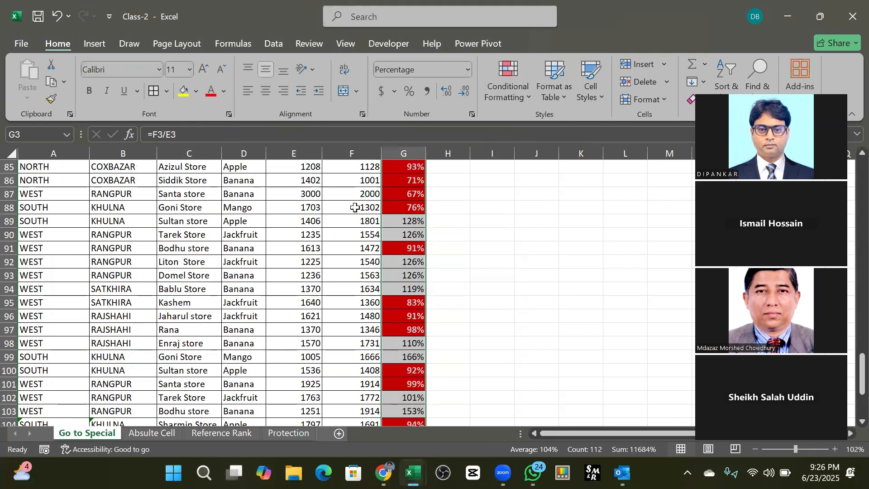
{"action": "scroll", "coordinate": [356, 208], "scroll_direction": "up", "scroll_amount": 20}
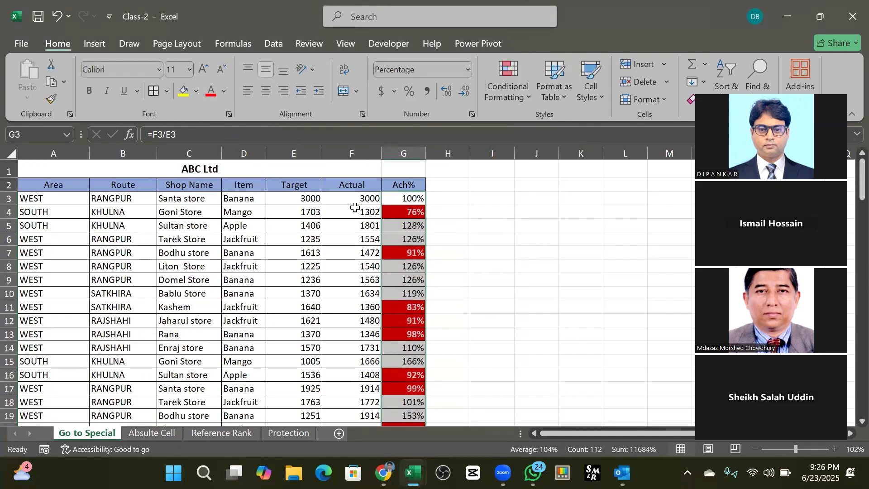
{"action": "left_click", "coordinate": [356, 198]}
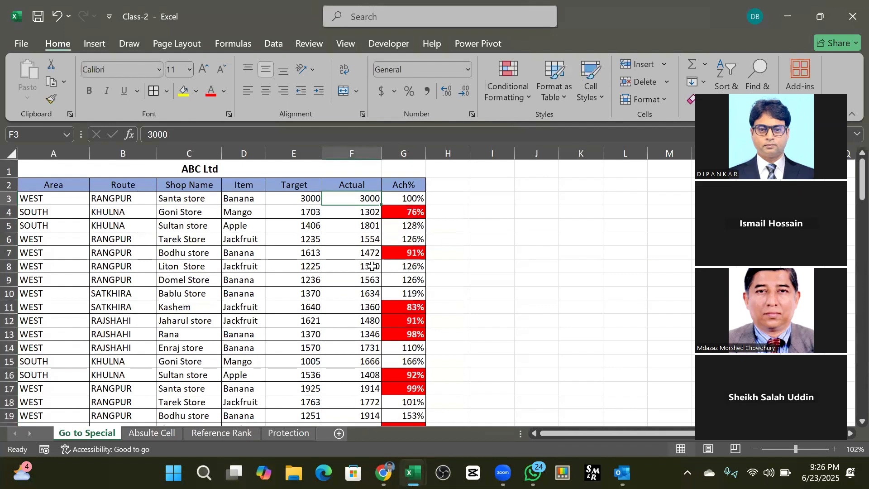
{"action": "type", "text": "200"}
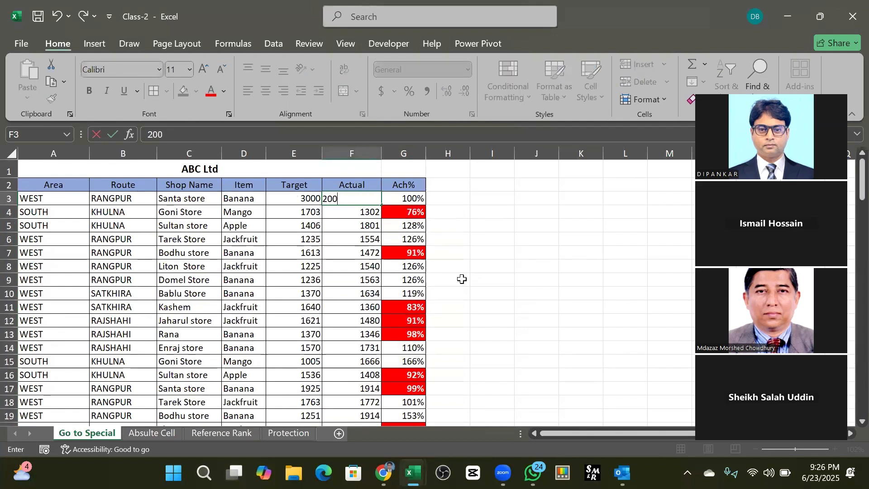
{"action": "type", "text": "0"}
{"action": "left_click", "coordinate": [598, 252]}
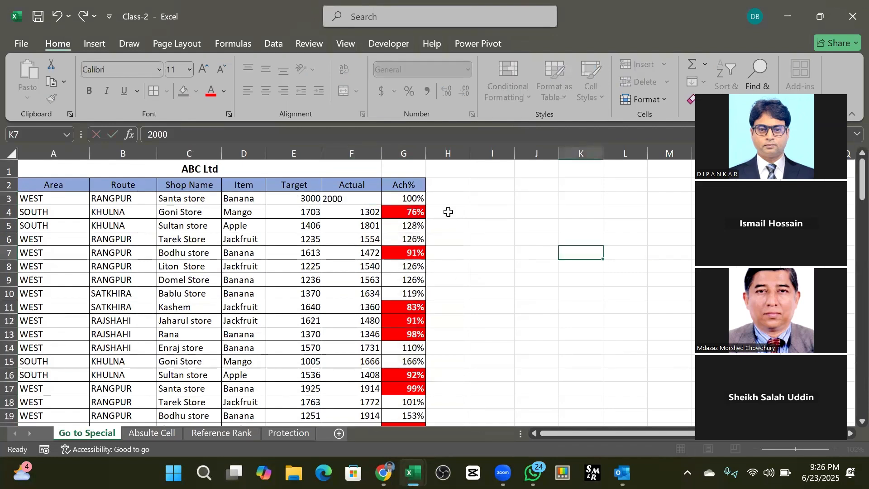
{"action": "left_click", "coordinate": [412, 200]}
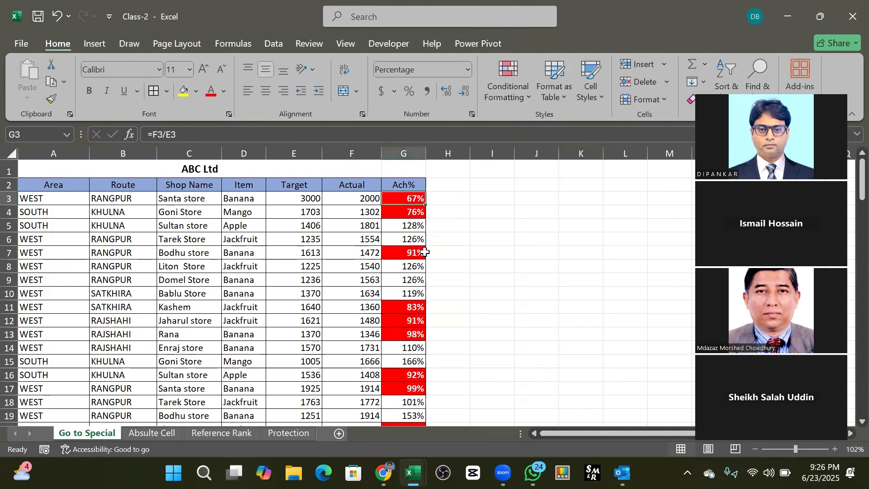
- Set the Actual value in F3 back to 3000 and recheck the Ach% in G3
{"action": "left_click", "coordinate": [332, 197]}
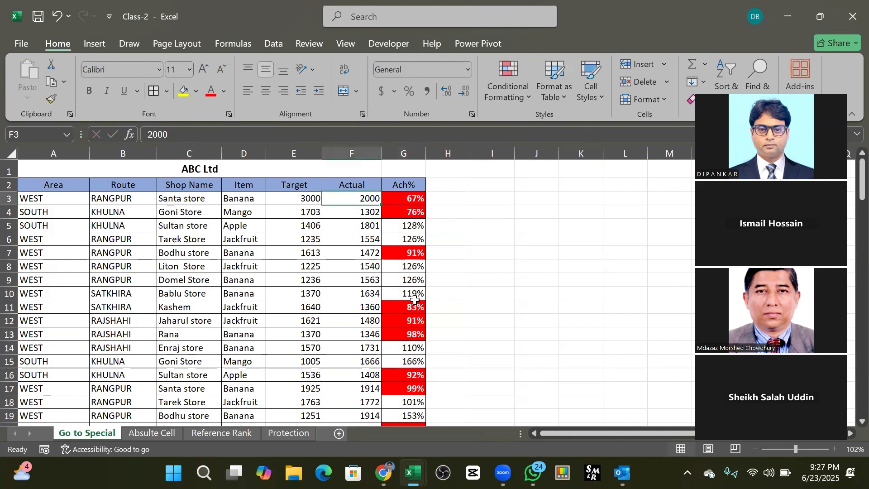
{"action": "type", "text": "3000"}
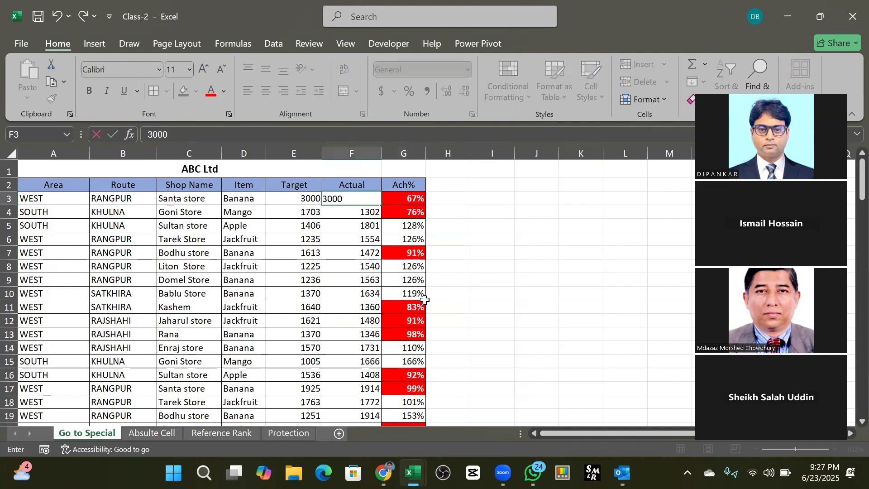
{"action": "left_click", "coordinate": [464, 221]}
{"action": "left_click", "coordinate": [405, 198]}
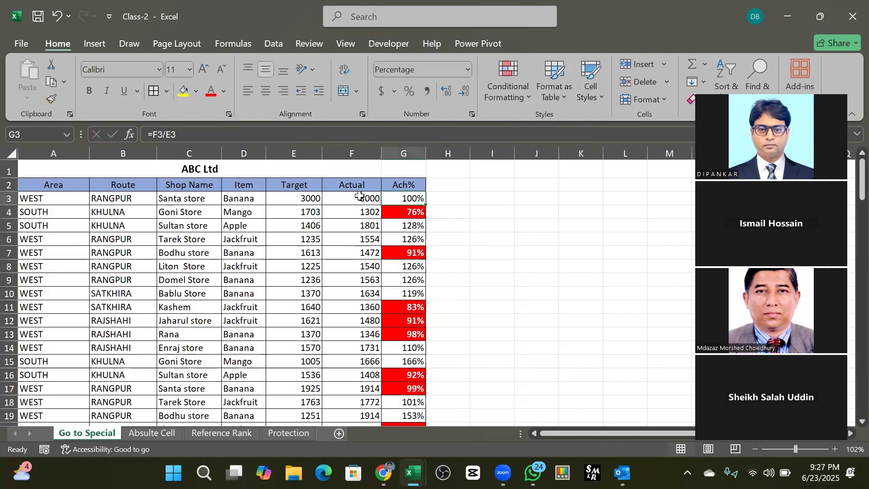
{"action": "left_click", "coordinate": [359, 198]}
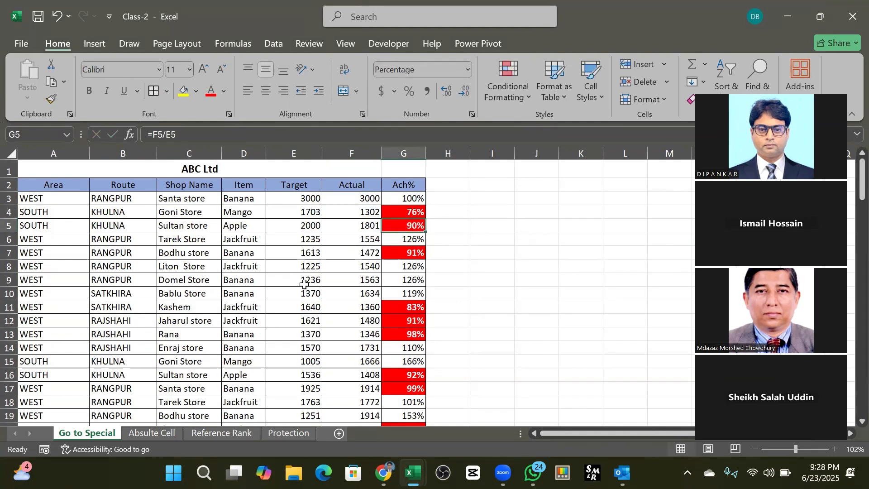
- Look over the conditional highlighting of the Ach% values from G3 down through the table
{"action": "scroll", "coordinate": [296, 349], "scroll_direction": "down", "scroll_amount": 1}
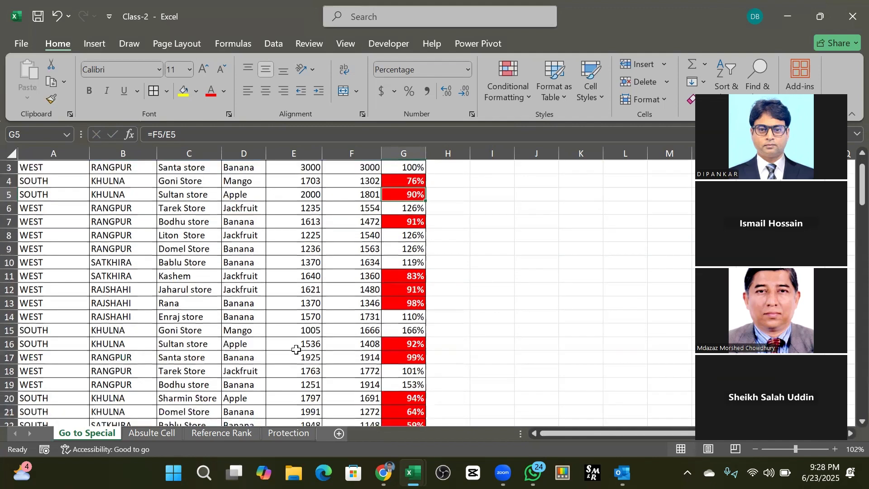
{"action": "scroll", "coordinate": [296, 349], "scroll_direction": "up", "scroll_amount": 1}
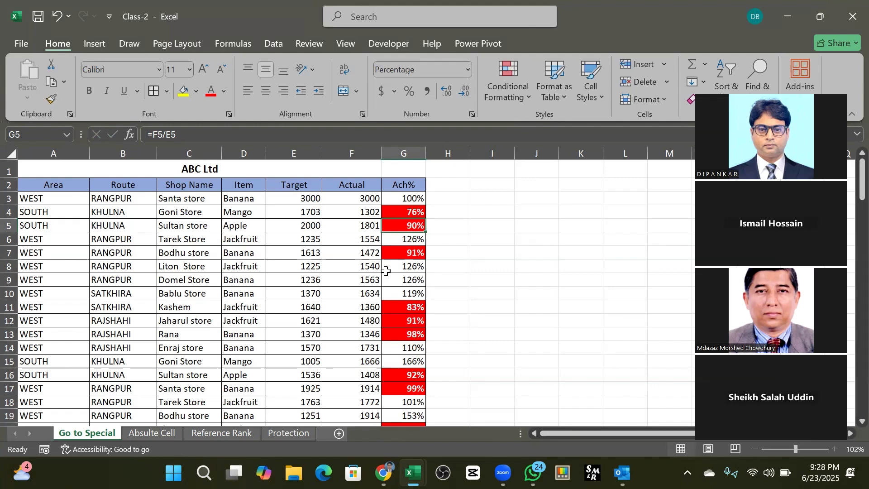
{"action": "left_click_drag", "start_coordinate": [398, 197], "coordinate": [401, 400]}
{"action": "scroll", "coordinate": [447, 339], "scroll_direction": "up", "scroll_amount": 20}
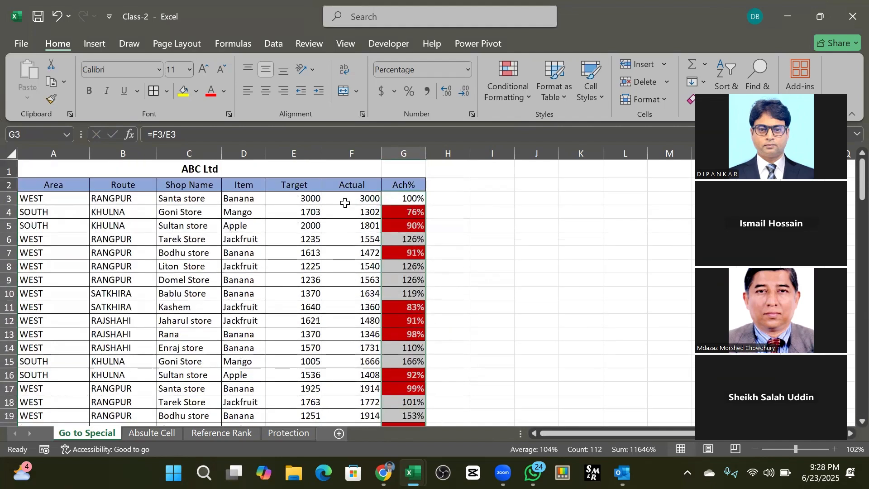
{"action": "left_click", "coordinate": [344, 200]}
{"action": "left_click_drag", "start_coordinate": [398, 198], "coordinate": [403, 375]}
{"action": "left_click", "coordinate": [516, 286]}
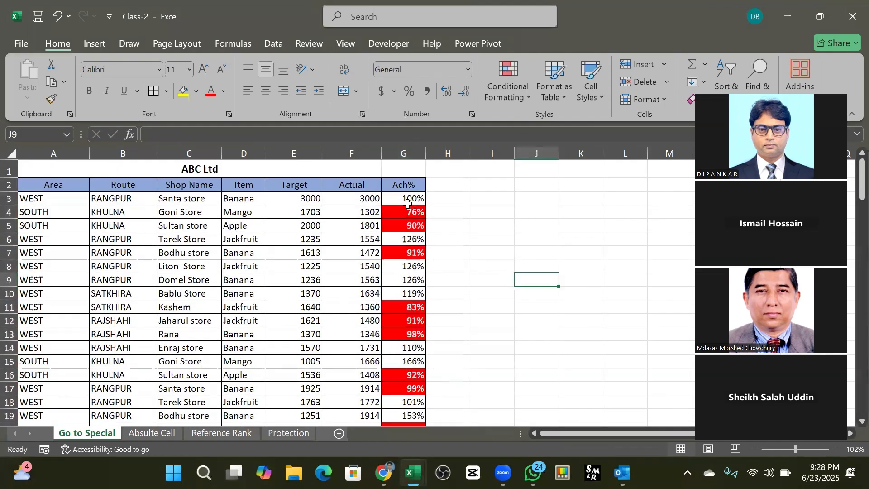
{"action": "left_click", "coordinate": [405, 199]}
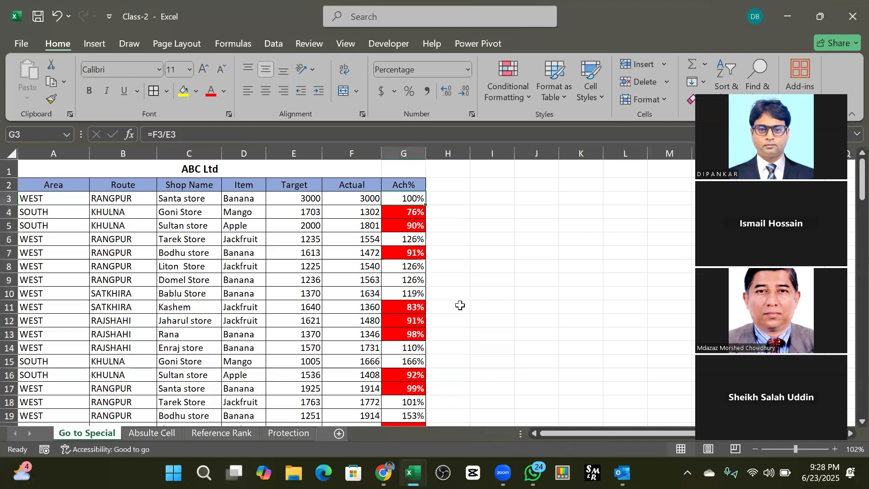
{"action": "key", "text": "ctrl+shift+Down"}
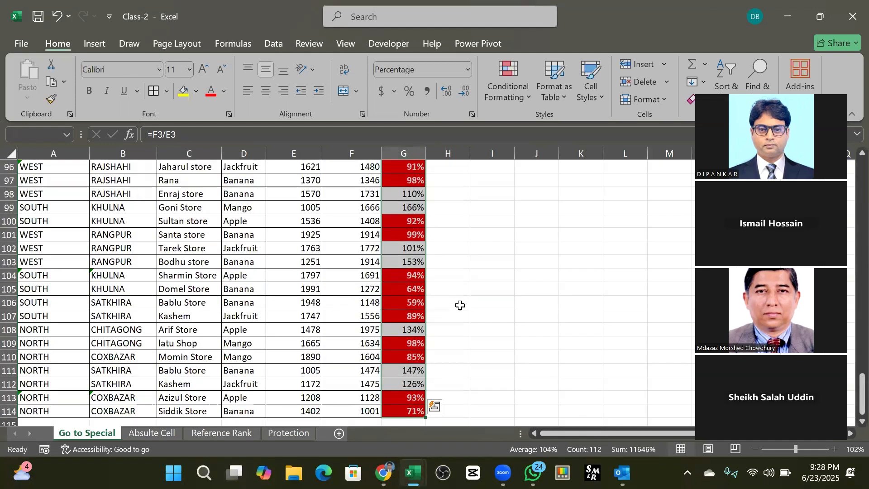
{"action": "scroll", "coordinate": [460, 306], "scroll_direction": "down", "scroll_amount": 2}
{"action": "scroll", "coordinate": [390, 305], "scroll_direction": "up", "scroll_amount": 12}
{"action": "scroll", "coordinate": [390, 305], "scroll_direction": "up", "scroll_amount": 20}
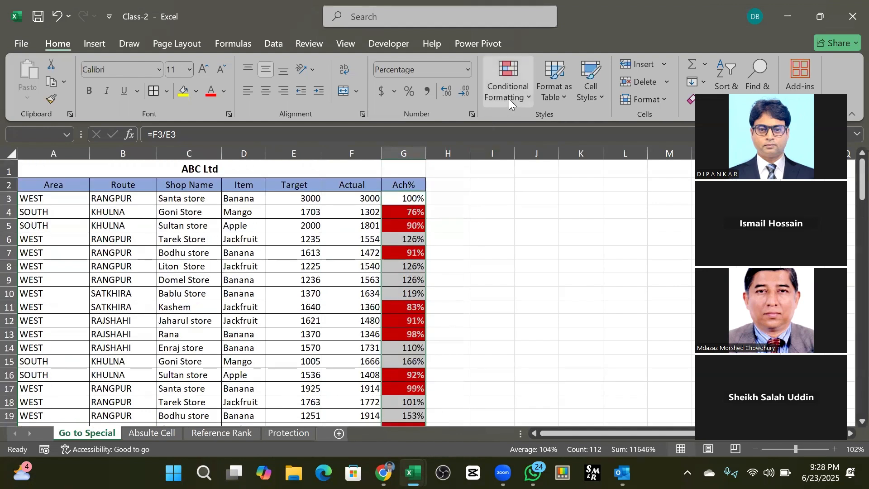
{"action": "left_click", "coordinate": [511, 92]}
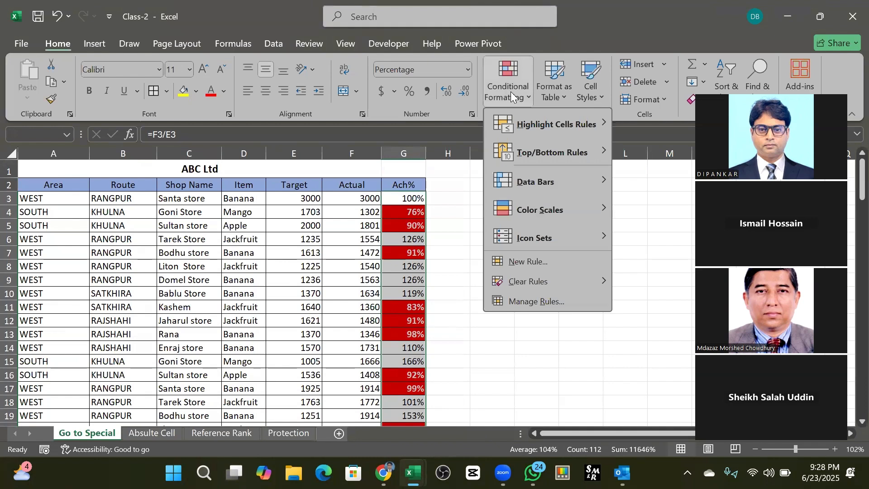
{"action": "mouse_move", "coordinate": [543, 132]}
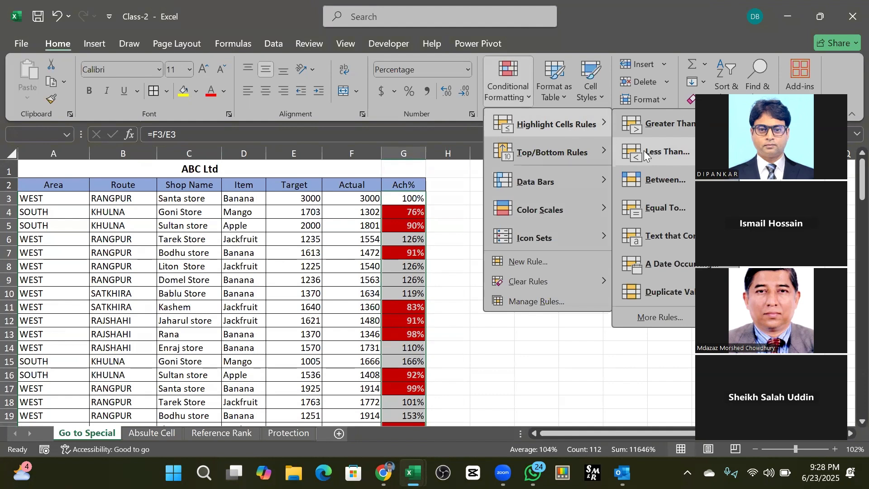
{"action": "key", "text": "Escape"}
{"action": "key", "text": "Escape"}
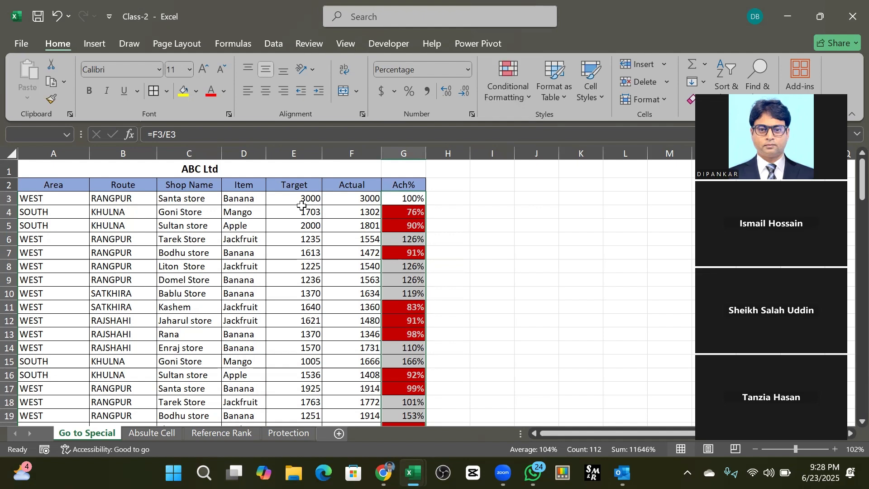
{"action": "left_click", "coordinate": [345, 199]}
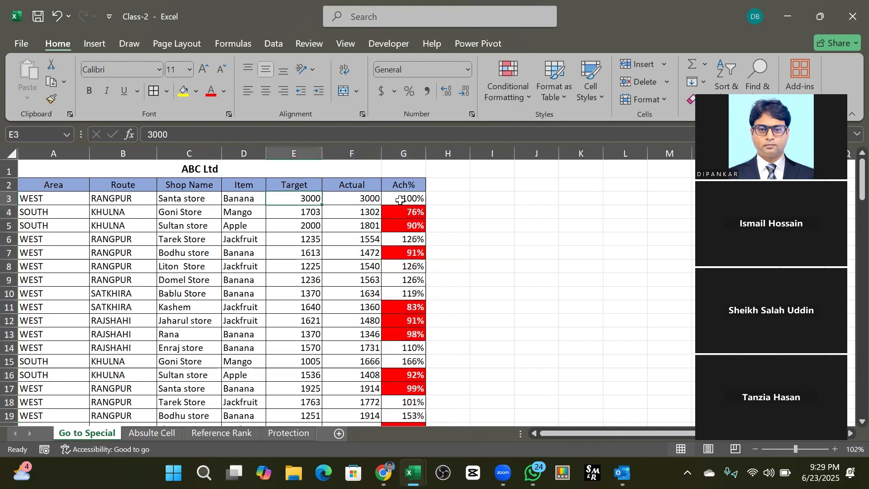
{"action": "key", "text": "Right"}
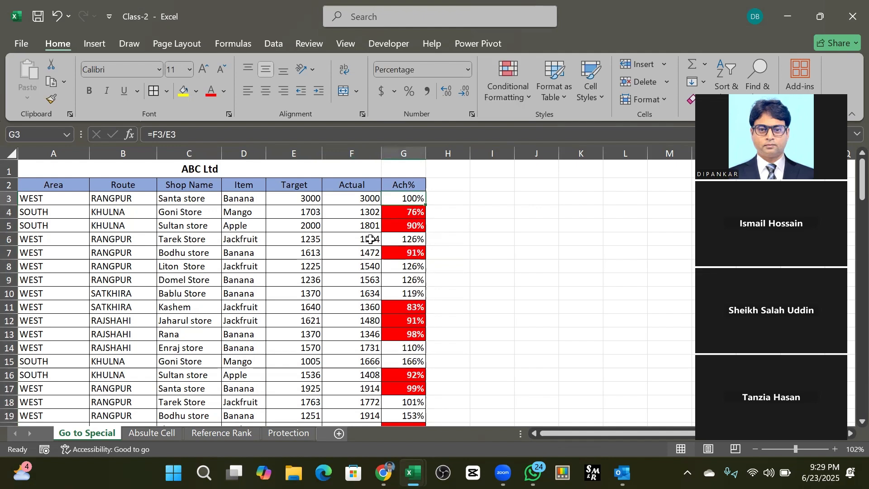
{"action": "left_click_drag", "start_coordinate": [394, 195], "coordinate": [389, 360]}
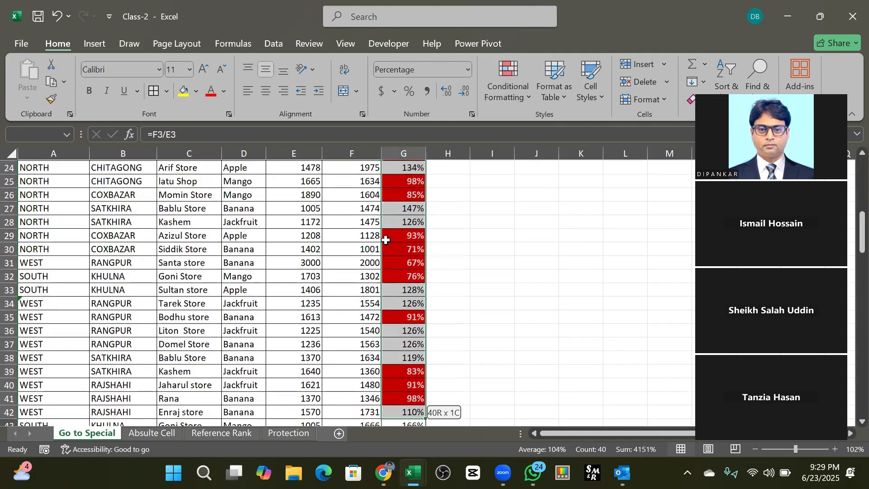
{"action": "scroll", "coordinate": [385, 240], "scroll_direction": "up", "scroll_amount": 8}
{"action": "left_click", "coordinate": [404, 200]}
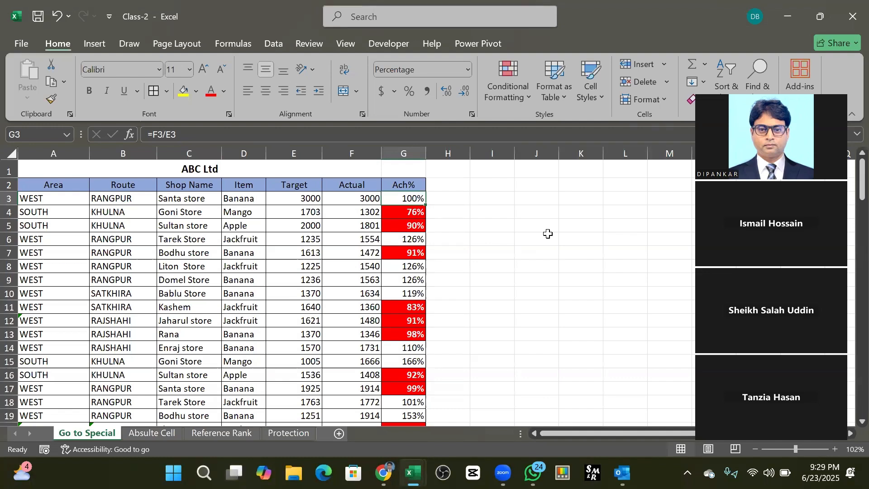
{"action": "left_click", "coordinate": [410, 213]}
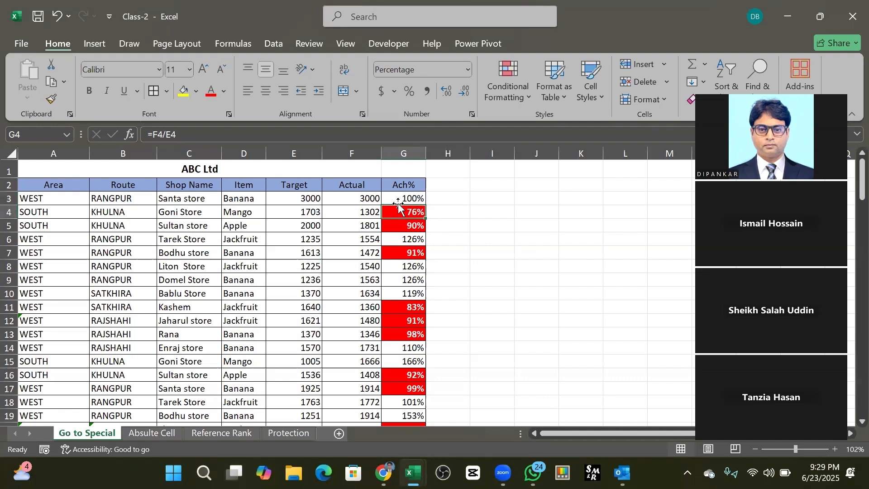
- Select all Ach% values from G3 down to G114 and look through the selected range
{"action": "left_click", "coordinate": [409, 199]}
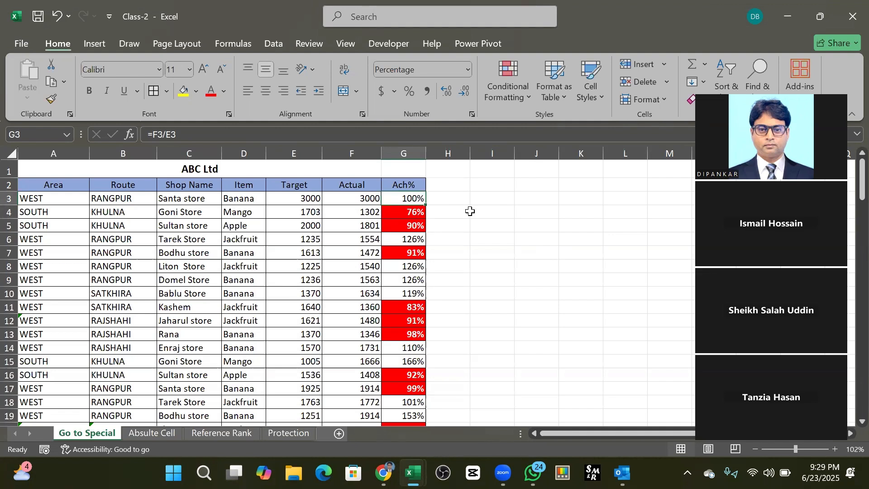
{"action": "key", "text": "ctrl+shift+Down"}
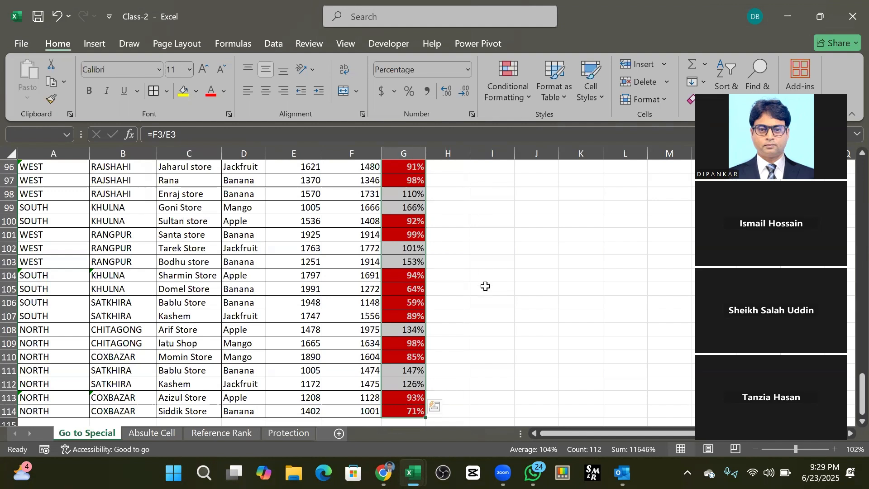
{"action": "scroll", "coordinate": [486, 286], "scroll_direction": "up", "scroll_amount": 20}
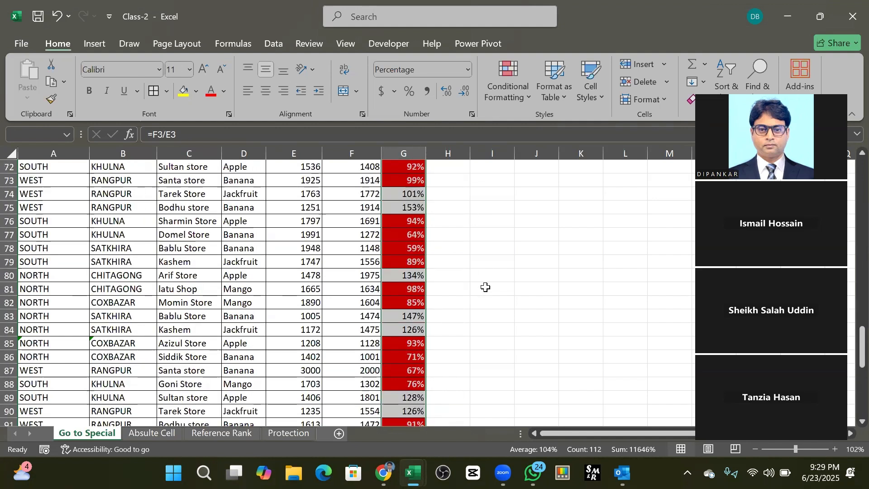
{"action": "scroll", "coordinate": [485, 287], "scroll_direction": "down", "scroll_amount": 3}
{"action": "scroll", "coordinate": [462, 249], "scroll_direction": "up", "scroll_amount": 11}
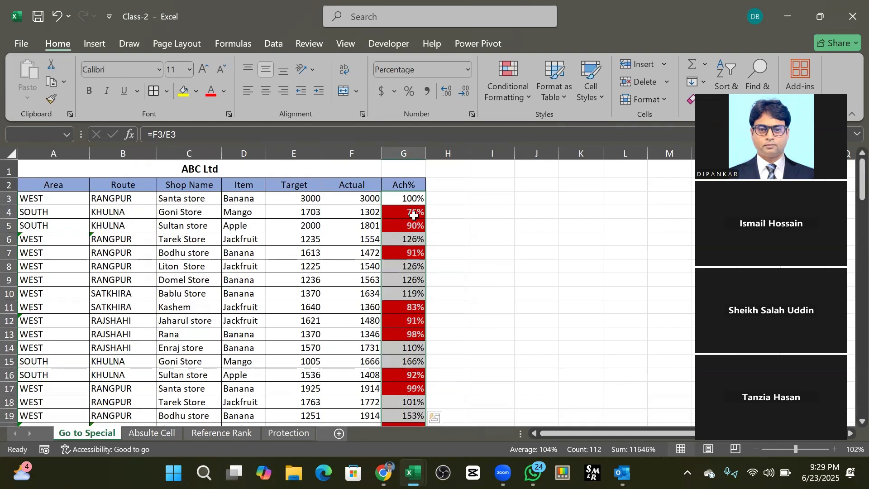
{"action": "scroll", "coordinate": [438, 312], "scroll_direction": "down", "scroll_amount": 8}
{"action": "scroll", "coordinate": [401, 316], "scroll_direction": "down", "scroll_amount": 8}
{"action": "scroll", "coordinate": [403, 307], "scroll_direction": "up", "scroll_amount": 2}
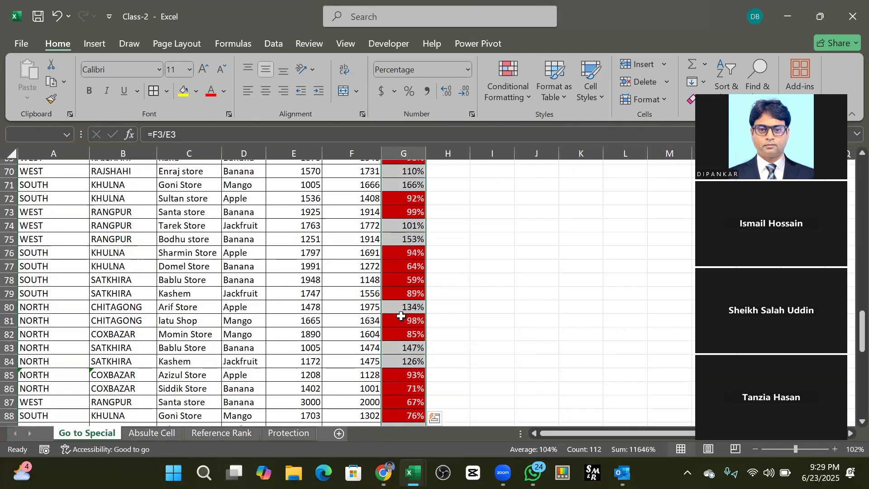
{"action": "scroll", "coordinate": [411, 293], "scroll_direction": "up", "scroll_amount": 3}
{"action": "scroll", "coordinate": [410, 294], "scroll_direction": "up", "scroll_amount": 11}
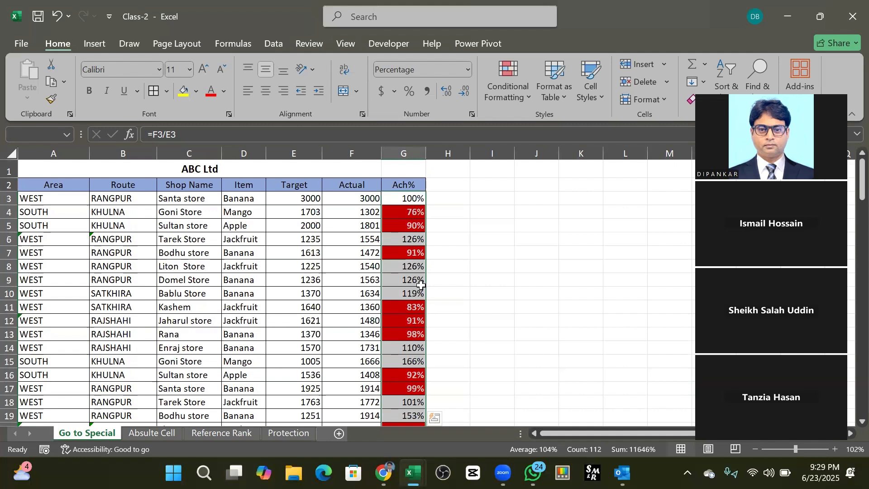
- Start a Greater Than highlight rule for the selected Ach% values with a threshold of 100%
{"action": "left_click", "coordinate": [507, 88]}
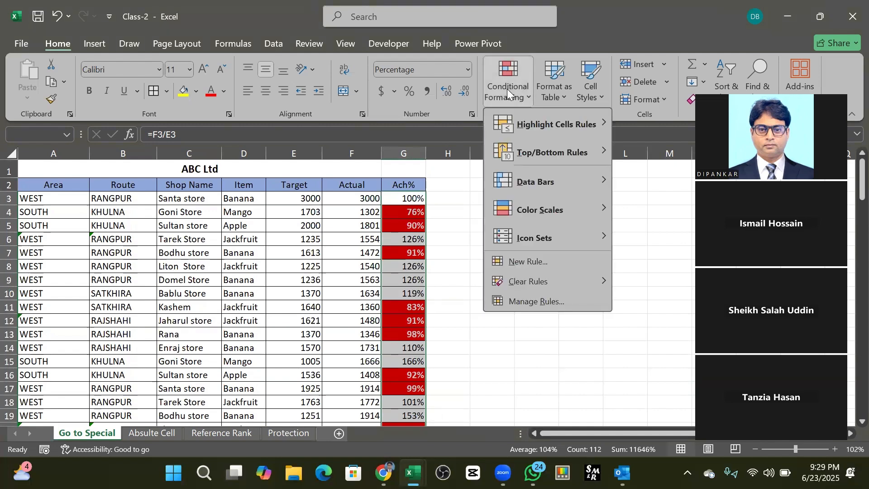
{"action": "mouse_move", "coordinate": [557, 128]}
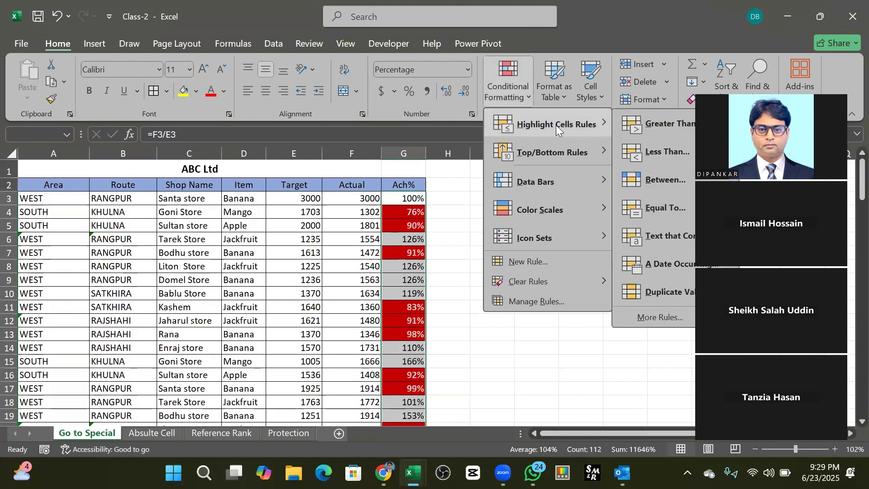
{"action": "left_click", "coordinate": [664, 125]}
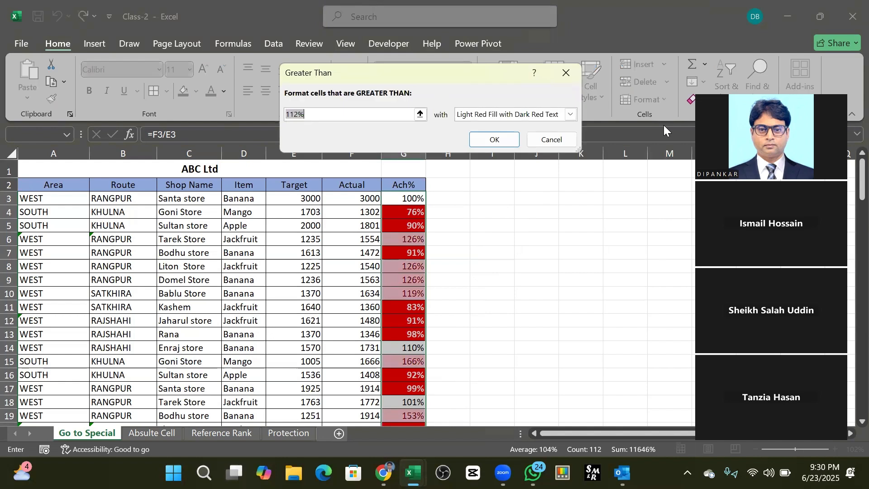
{"action": "left_click_drag", "start_coordinate": [474, 74], "coordinate": [536, 84]}
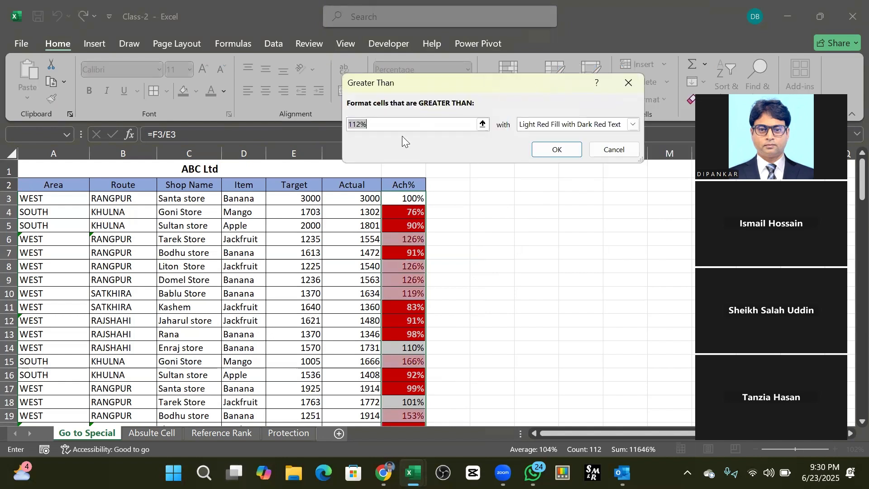
{"action": "left_click", "coordinate": [365, 125]}
{"action": "left_click_drag", "start_coordinate": [362, 127], "coordinate": [319, 126]}
{"action": "type", "text": "1"}
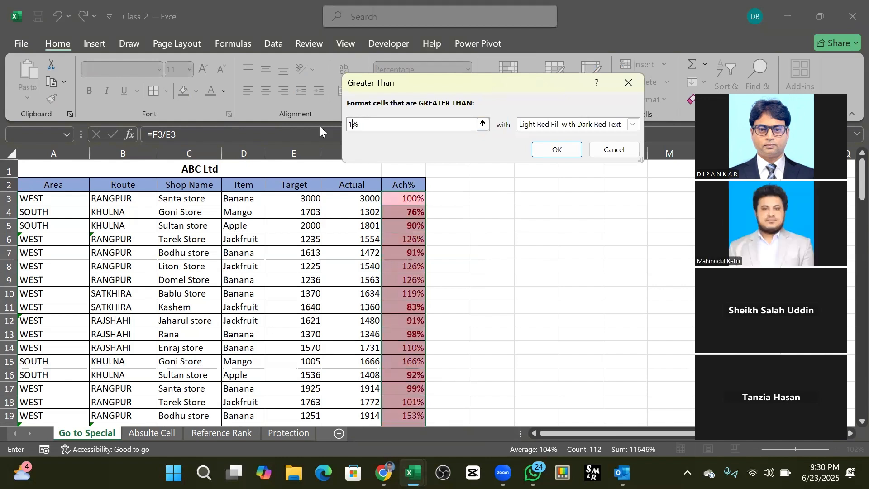
{"action": "type", "text": "00"}
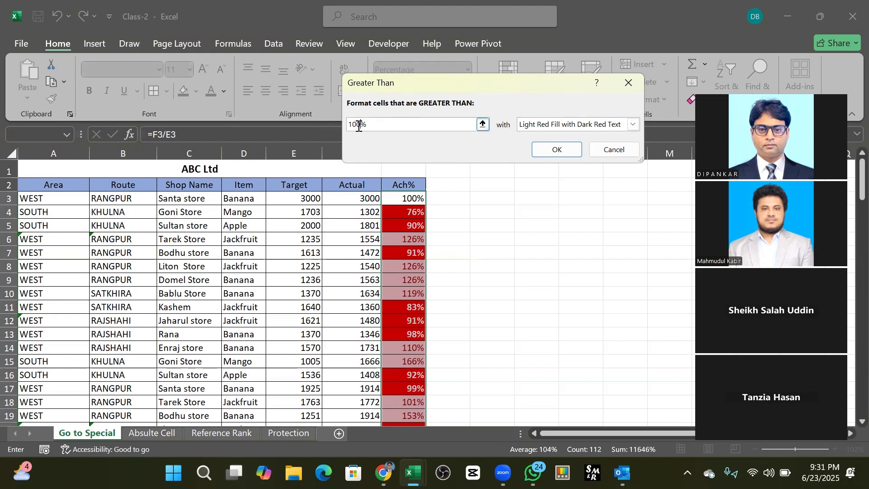
- Choose a custom format for the Greater Than rule and give it a light green fill
{"action": "left_click", "coordinate": [632, 125]}
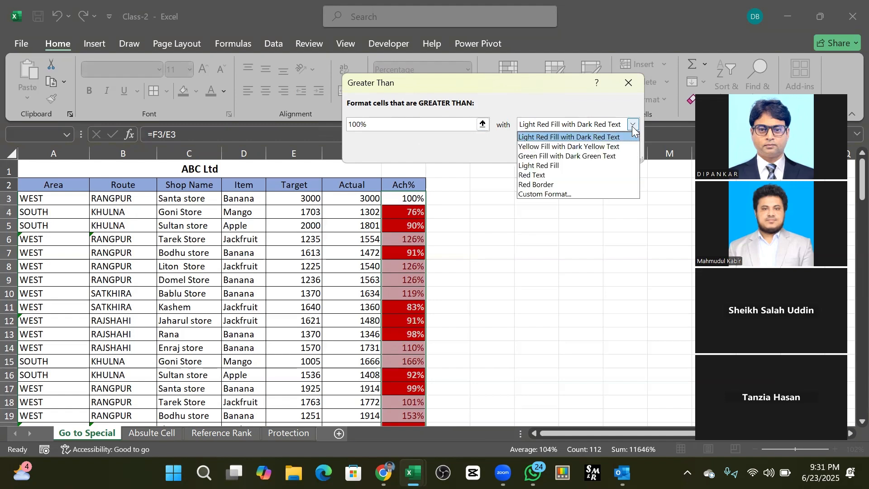
{"action": "left_click", "coordinate": [541, 195]}
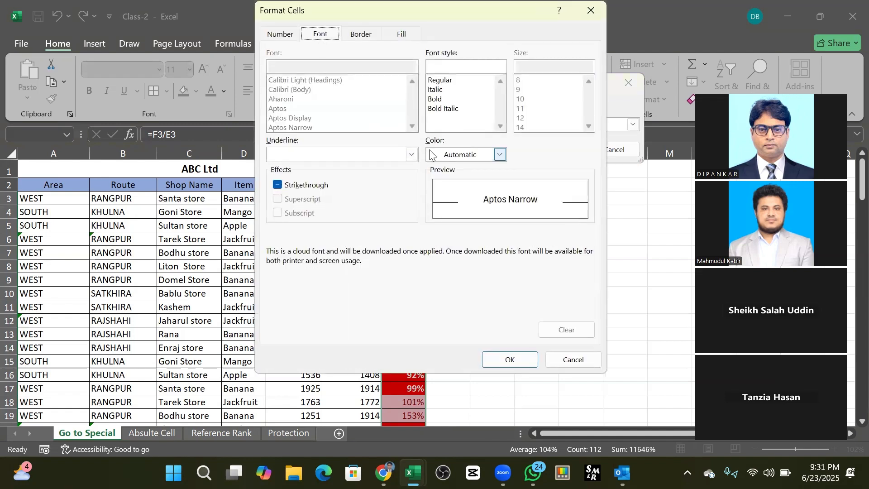
{"action": "left_click", "coordinate": [404, 35]}
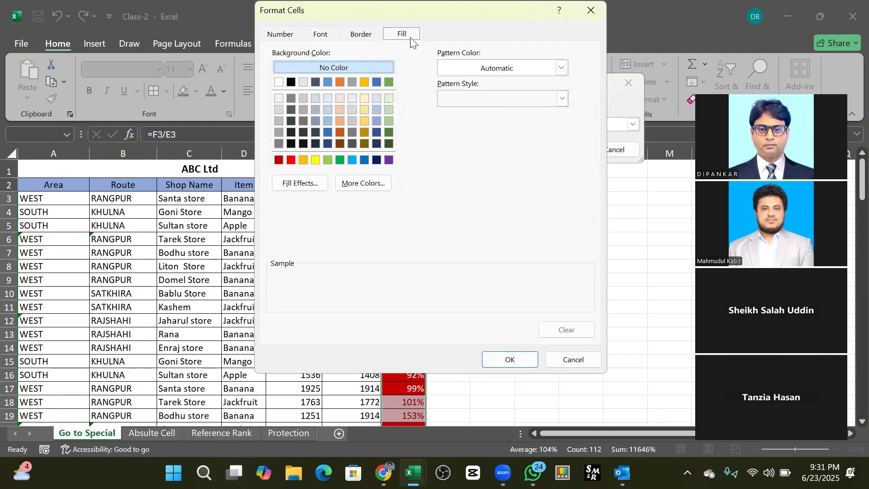
{"action": "left_click_drag", "start_coordinate": [364, 11], "coordinate": [109, 11]}
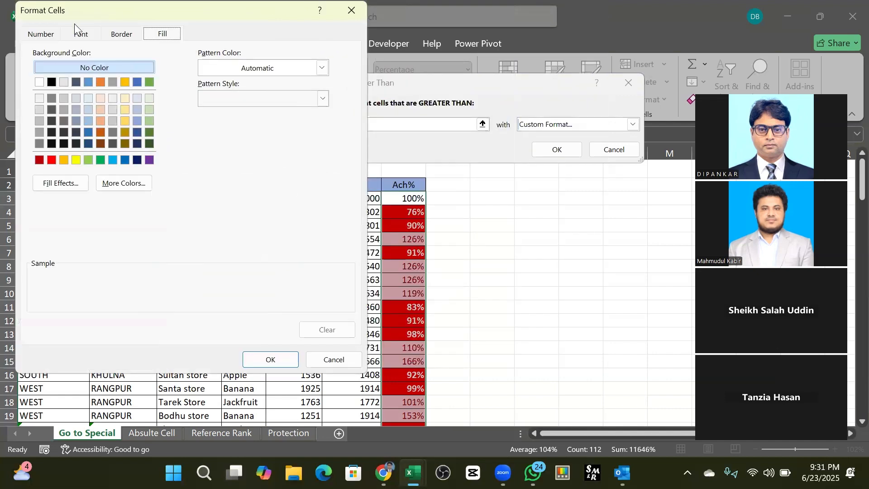
{"action": "left_click", "coordinate": [98, 160]}
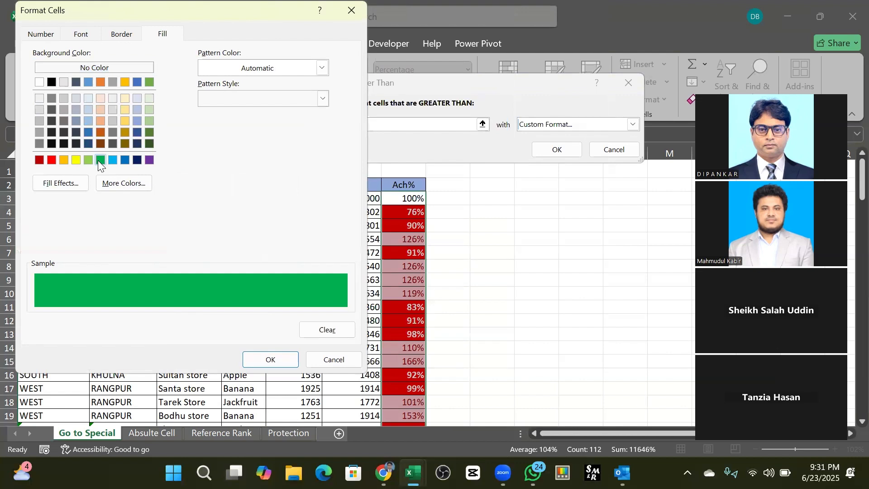
{"action": "left_click", "coordinate": [85, 161]}
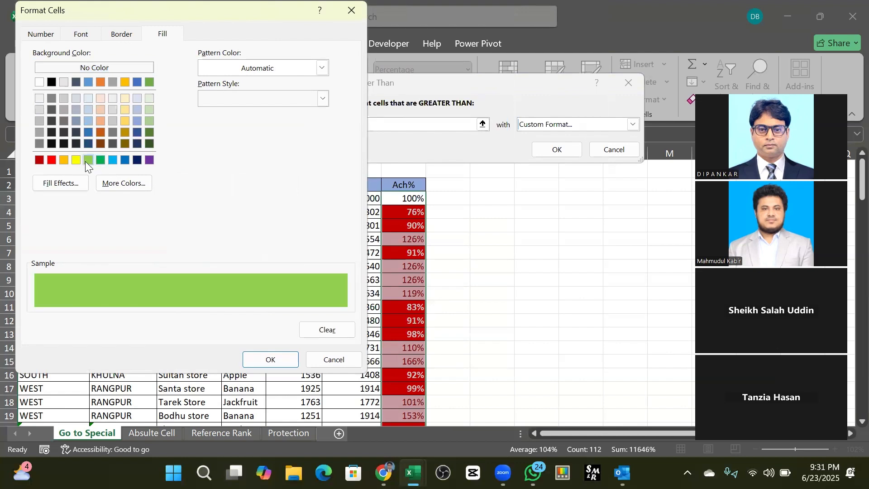
{"action": "left_click", "coordinate": [99, 160]}
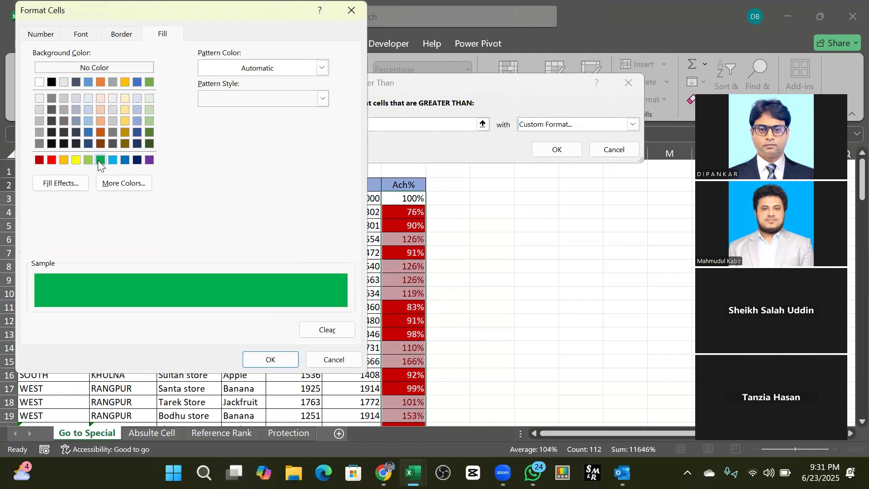
{"action": "left_click", "coordinate": [89, 160]}
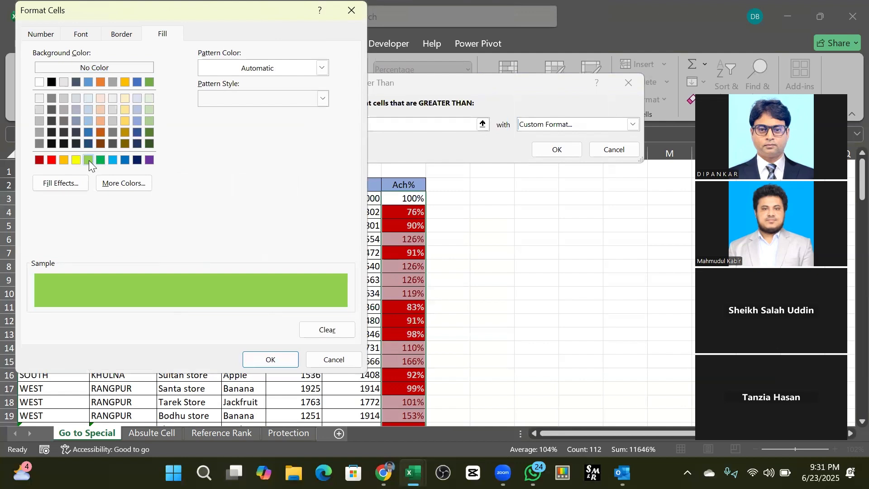
- Set the custom format's font to bold white and apply the Greater Than rule
{"action": "left_click", "coordinate": [88, 35]}
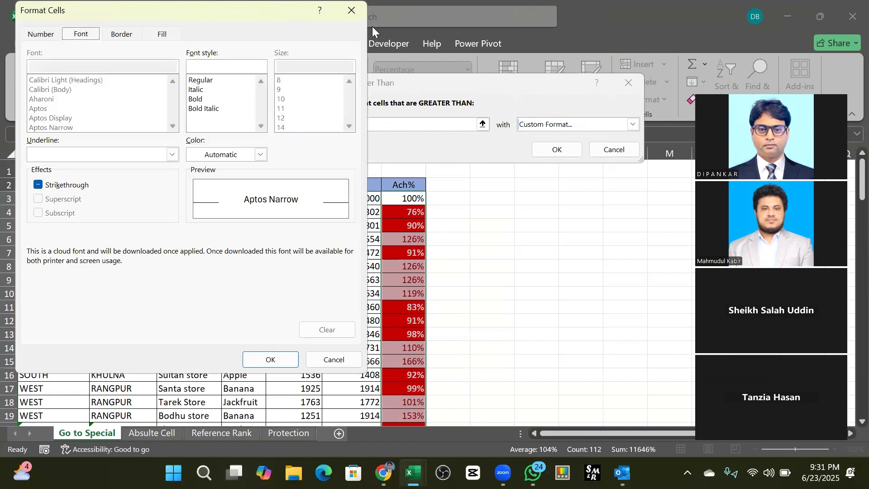
{"action": "left_click", "coordinate": [198, 99]}
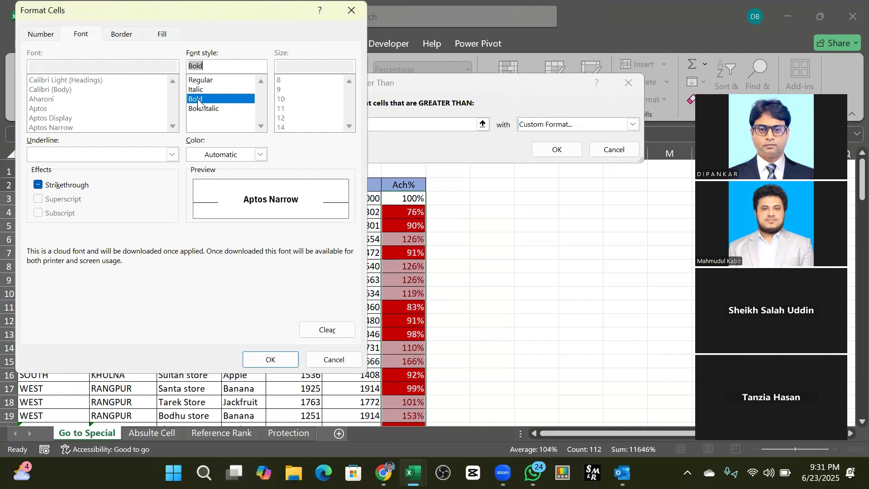
{"action": "left_click", "coordinate": [82, 34]}
{"action": "left_click", "coordinate": [217, 154]}
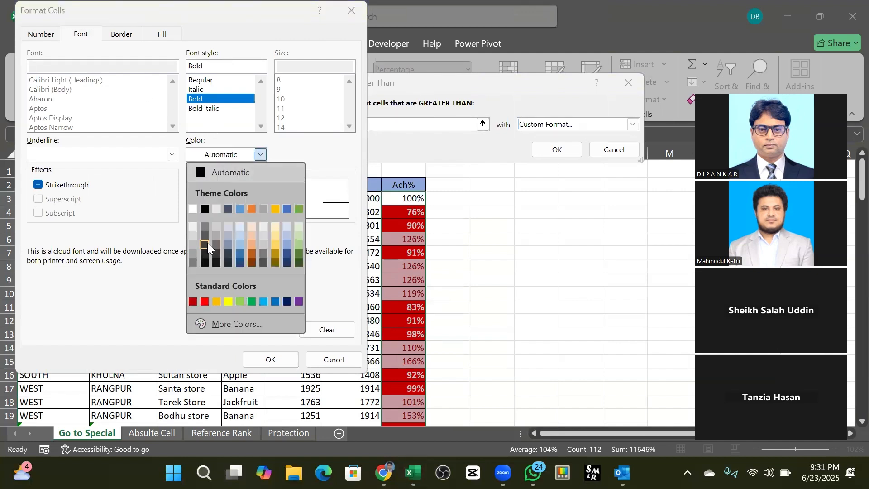
{"action": "left_click", "coordinate": [194, 209]}
{"action": "left_click", "coordinate": [270, 360]}
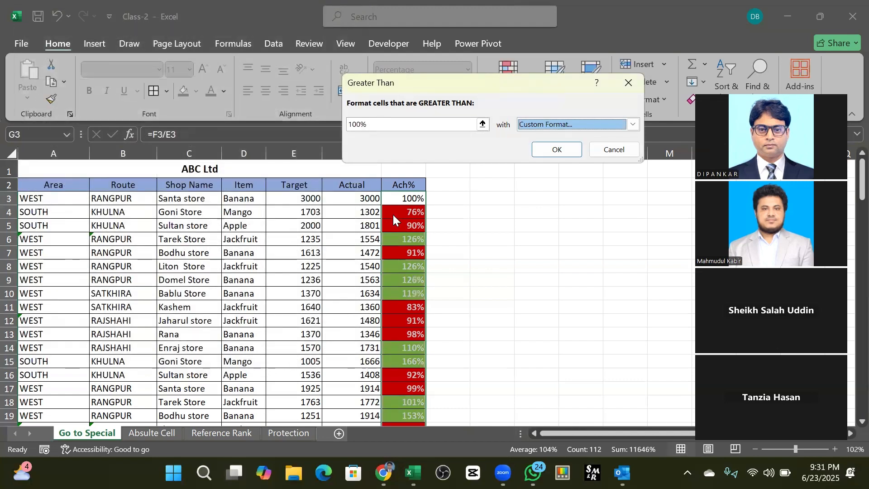
{"action": "left_click", "coordinate": [567, 148]}
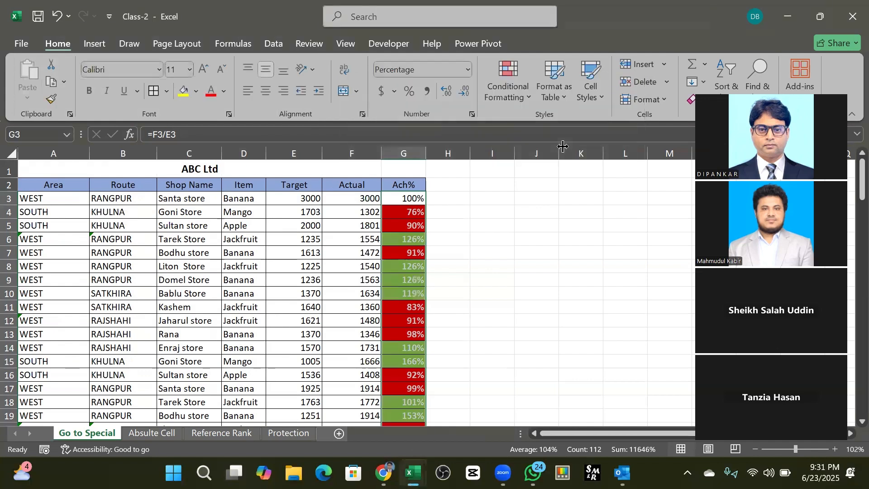
- Review the red and green highlighting of the Ach% values from G3 down the table
{"action": "left_click", "coordinate": [405, 198]}
{"action": "left_click_drag", "start_coordinate": [403, 212], "coordinate": [404, 348]}
{"action": "left_click", "coordinate": [405, 240]}
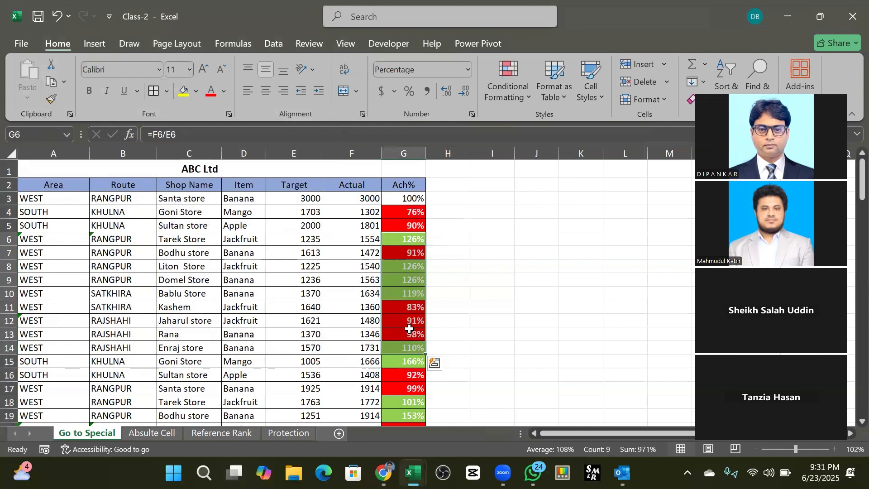
{"action": "scroll", "coordinate": [408, 338], "scroll_direction": "down", "scroll_amount": 6}
{"action": "scroll", "coordinate": [407, 337], "scroll_direction": "down", "scroll_amount": 18}
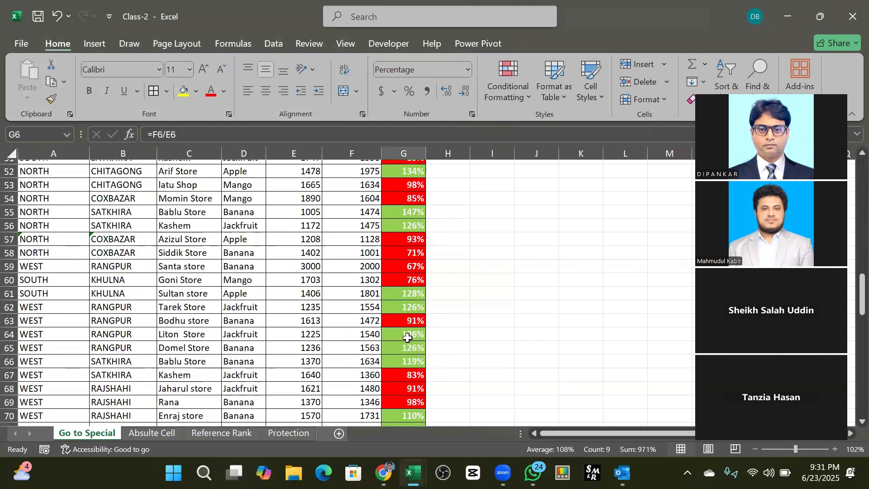
{"action": "scroll", "coordinate": [411, 339], "scroll_direction": "down", "scroll_amount": 5}
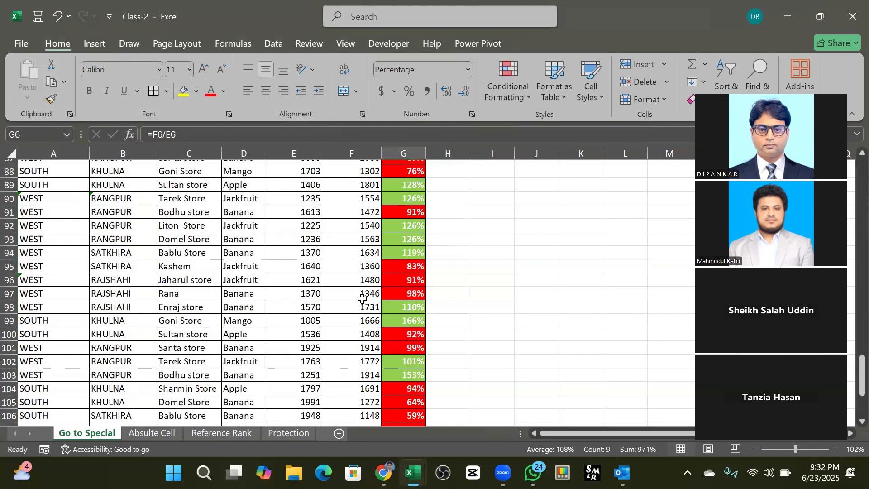
- Copy the Target value in E97 into Actual cell F97 as a value and check the Ach% in G97
{"action": "left_click", "coordinate": [298, 297]}
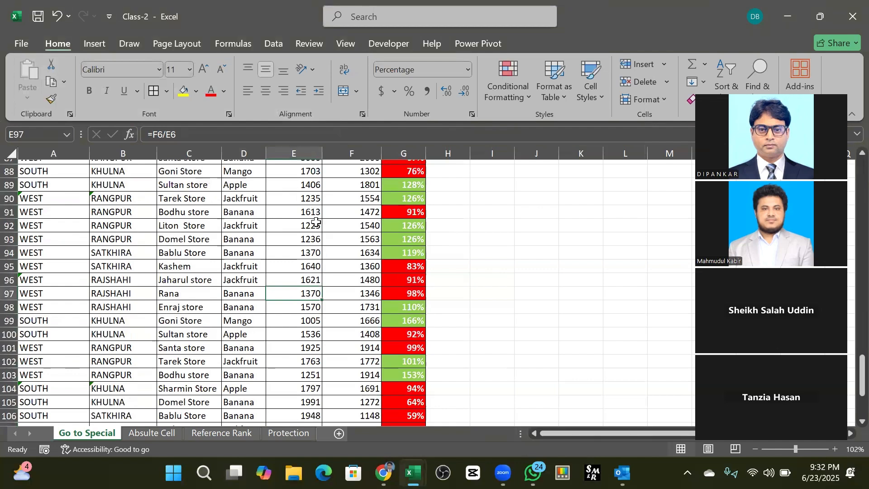
{"action": "right_click", "coordinate": [300, 294]}
{"action": "left_click", "coordinate": [327, 53]}
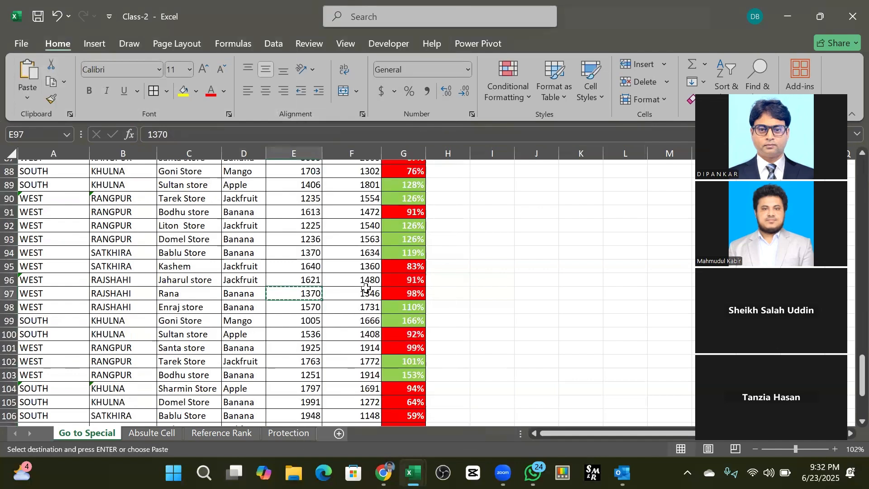
{"action": "left_click", "coordinate": [366, 290]}
{"action": "right_click", "coordinate": [366, 290]}
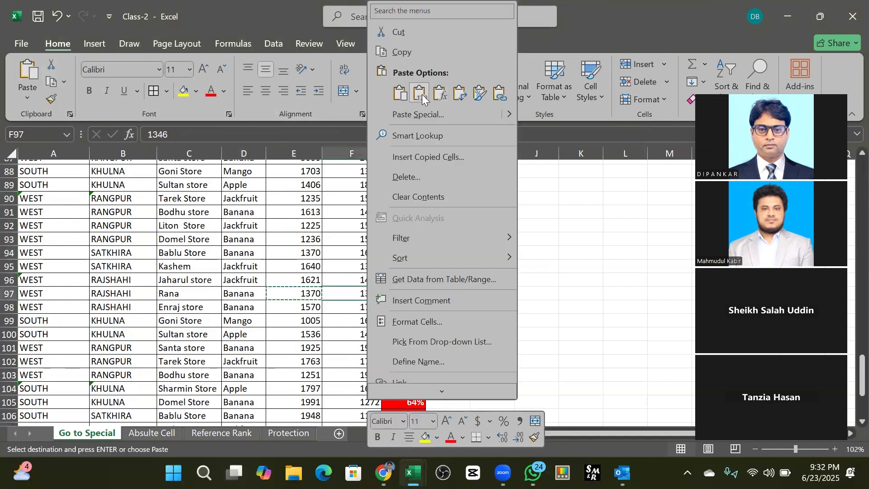
{"action": "left_click", "coordinate": [422, 94]}
{"action": "left_click", "coordinate": [412, 294]}
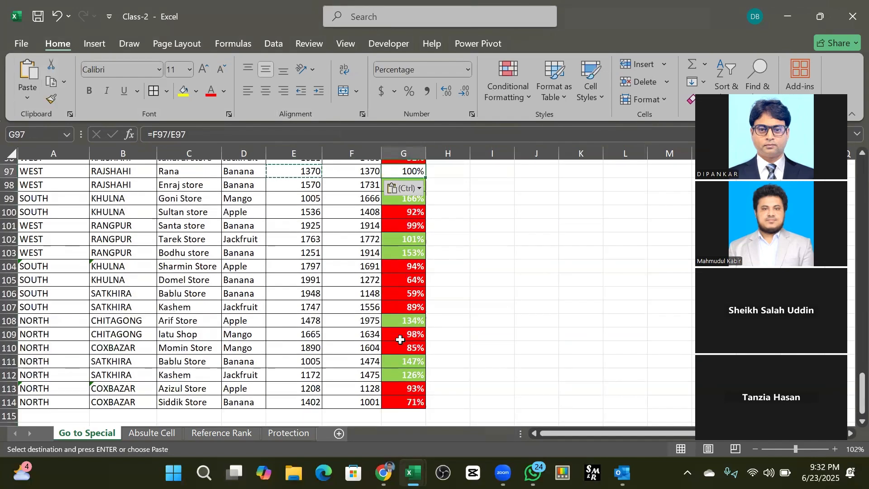
- Compare the highlighting around G97 with the remaining Ach% values and return to the start of the table
{"action": "scroll", "coordinate": [410, 297], "scroll_direction": "up", "scroll_amount": 2}
{"action": "scroll", "coordinate": [411, 297], "scroll_direction": "up", "scroll_amount": 2}
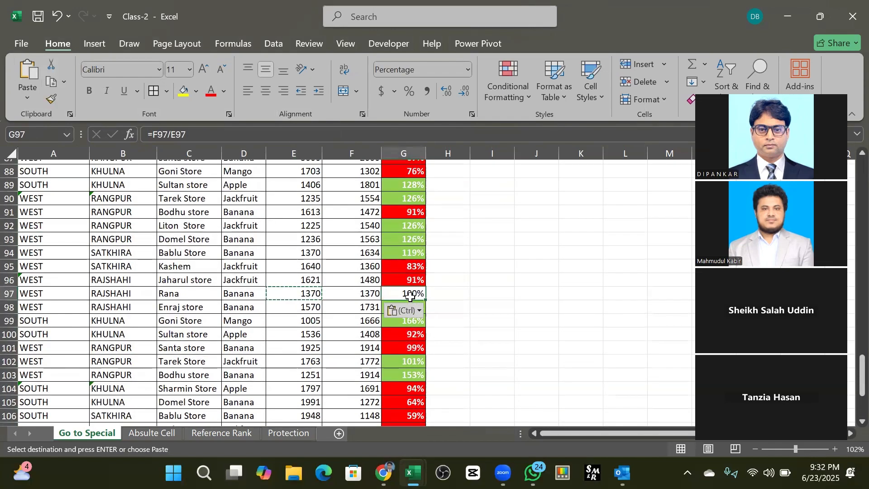
{"action": "scroll", "coordinate": [410, 286], "scroll_direction": "down", "scroll_amount": 6}
{"action": "scroll", "coordinate": [411, 277], "scroll_direction": "up", "scroll_amount": 20}
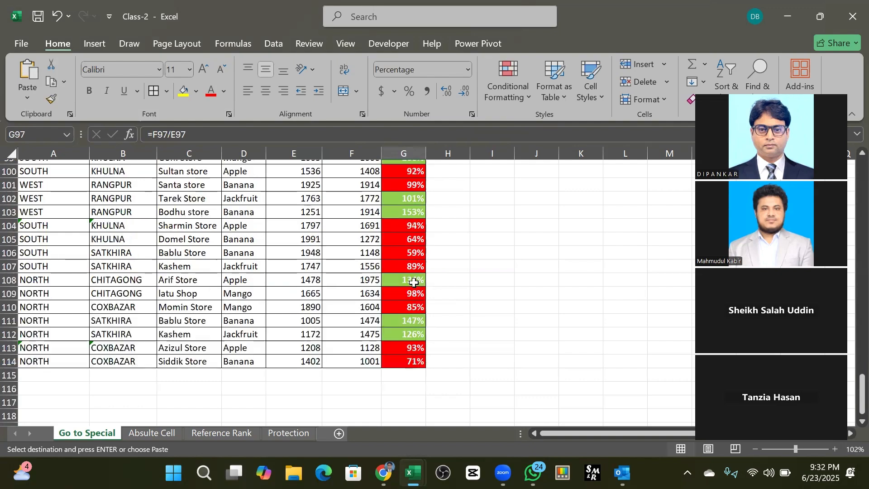
{"action": "scroll", "coordinate": [412, 276], "scroll_direction": "up", "scroll_amount": 10}
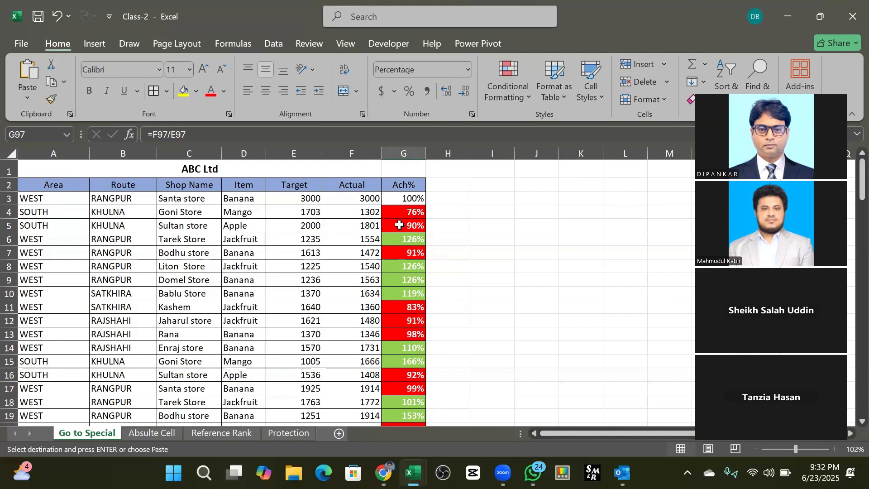
- Create an Equal To highlight rule with the value 100% for the Ach% values from G3 down to G114
{"action": "left_click", "coordinate": [405, 199]}
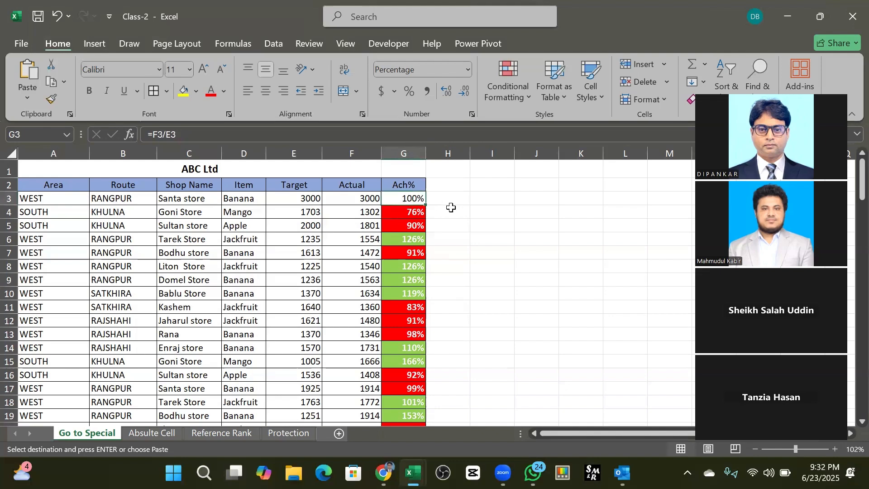
{"action": "key", "text": "ctrl+shift+Down"}
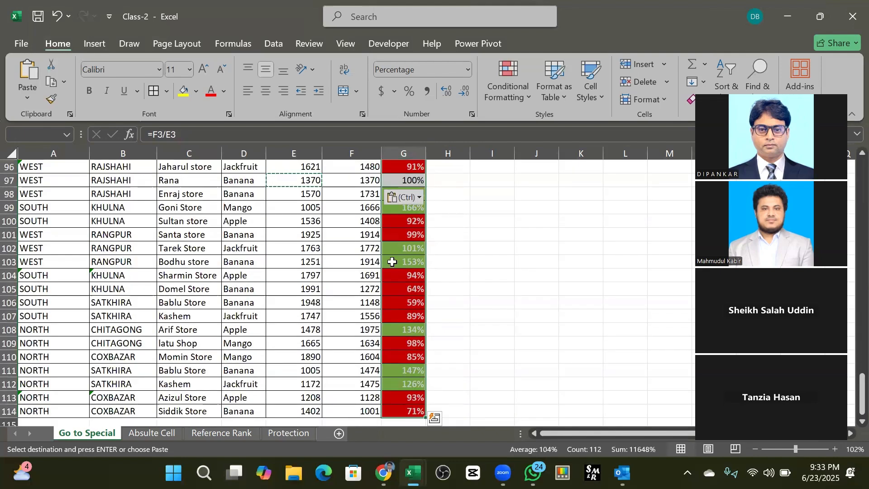
{"action": "scroll", "coordinate": [393, 262], "scroll_direction": "up", "scroll_amount": 13}
{"action": "left_click", "coordinate": [515, 80]}
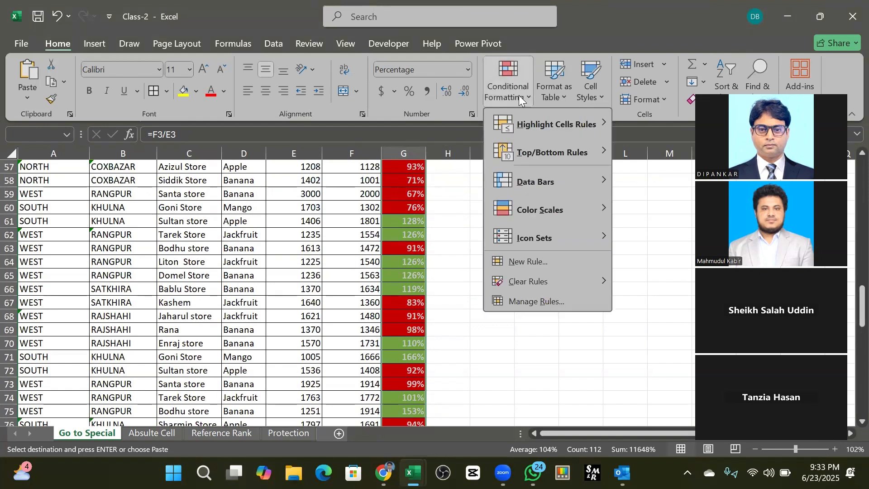
{"action": "mouse_move", "coordinate": [526, 127]}
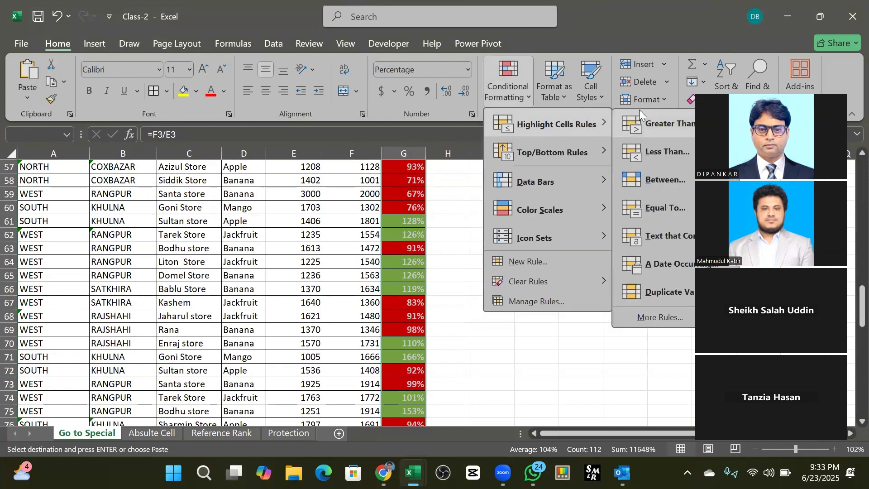
{"action": "left_click", "coordinate": [674, 212]}
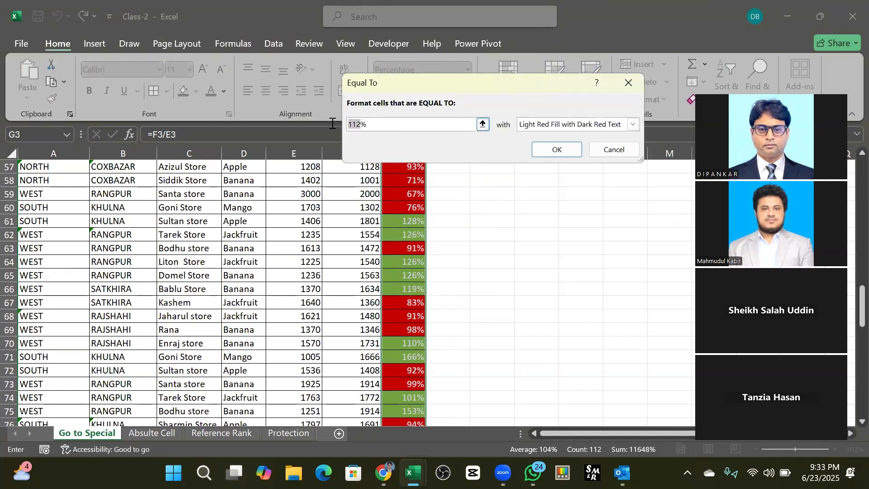
{"action": "type", "text": "100"}
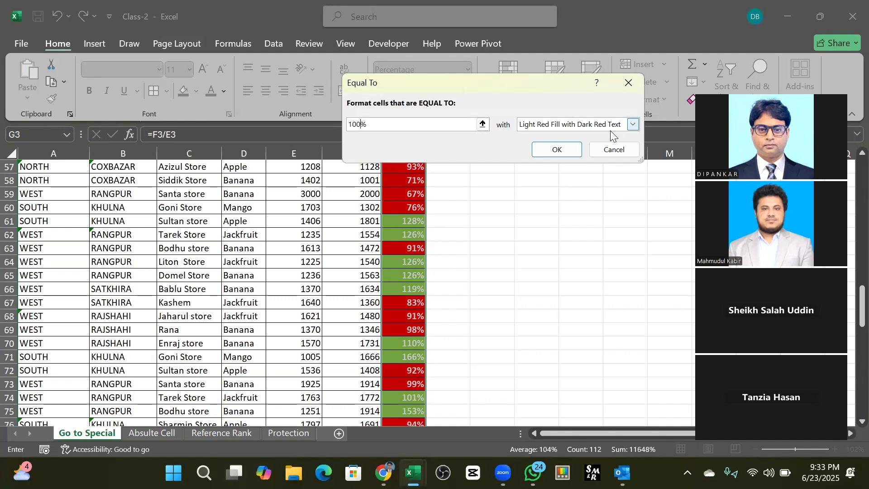
- Choose a custom format for the Equal To rule and set its background fill to standard Green
{"action": "left_click", "coordinate": [628, 128]}
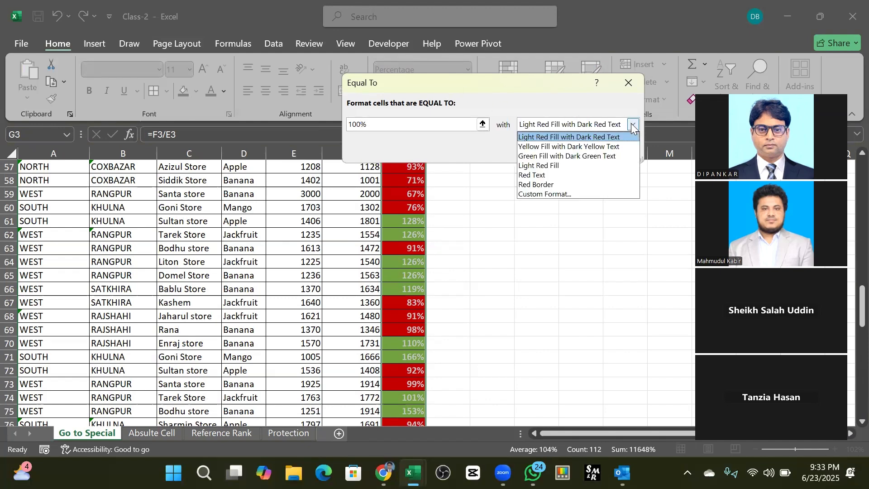
{"action": "left_click", "coordinate": [541, 194]}
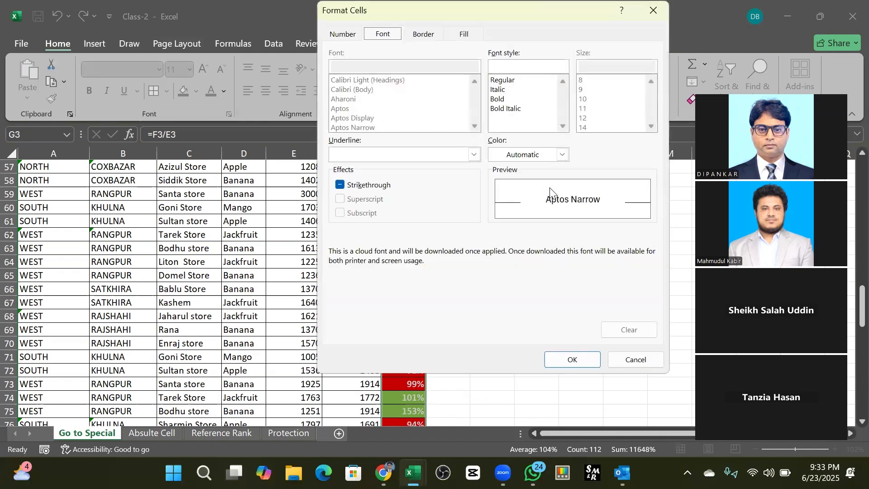
{"action": "left_click", "coordinate": [465, 35]}
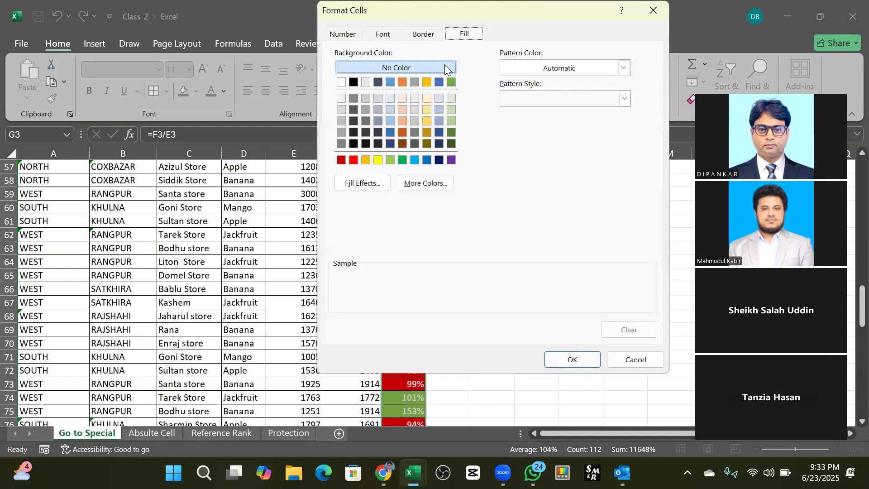
{"action": "left_click", "coordinate": [400, 161]}
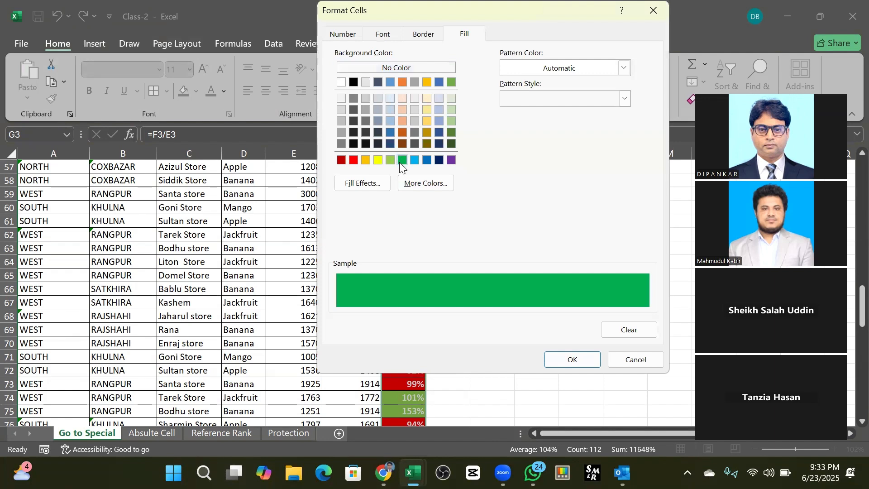
- Set the custom format's font to bold white and apply the Equal To rule
{"action": "left_click", "coordinate": [386, 33]}
{"action": "left_click", "coordinate": [510, 99]}
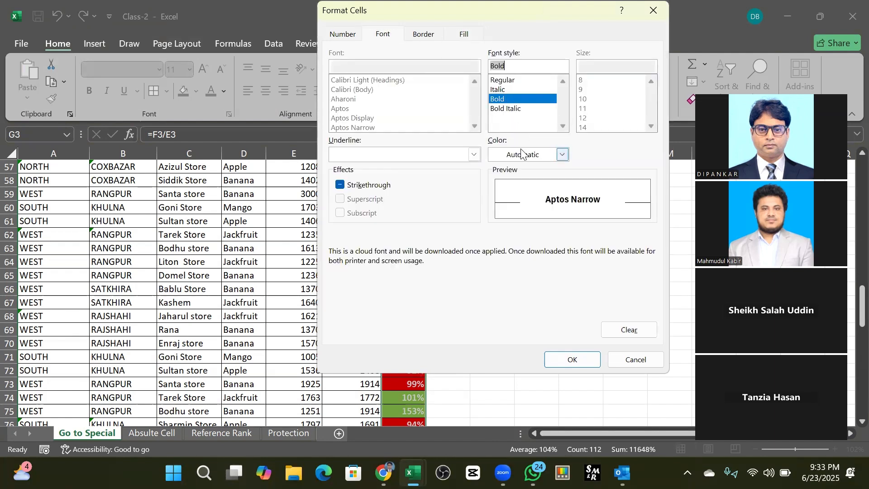
{"action": "left_click", "coordinate": [525, 155]}
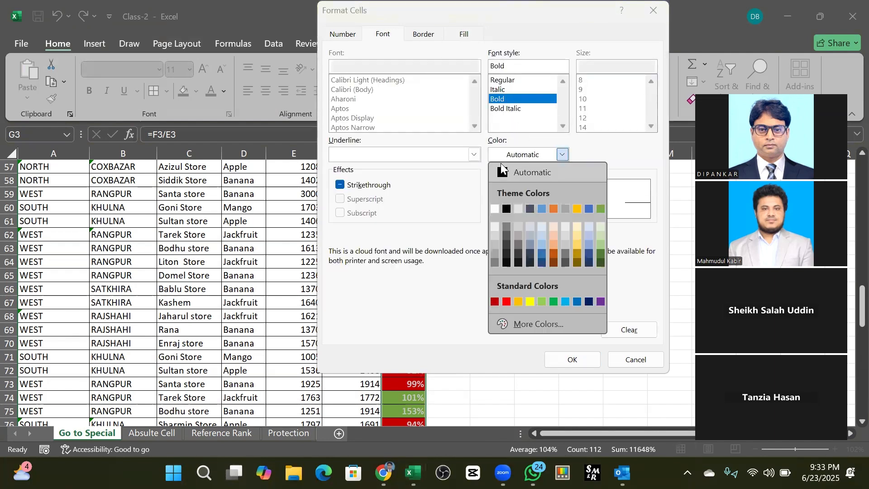
{"action": "left_click", "coordinate": [494, 209]}
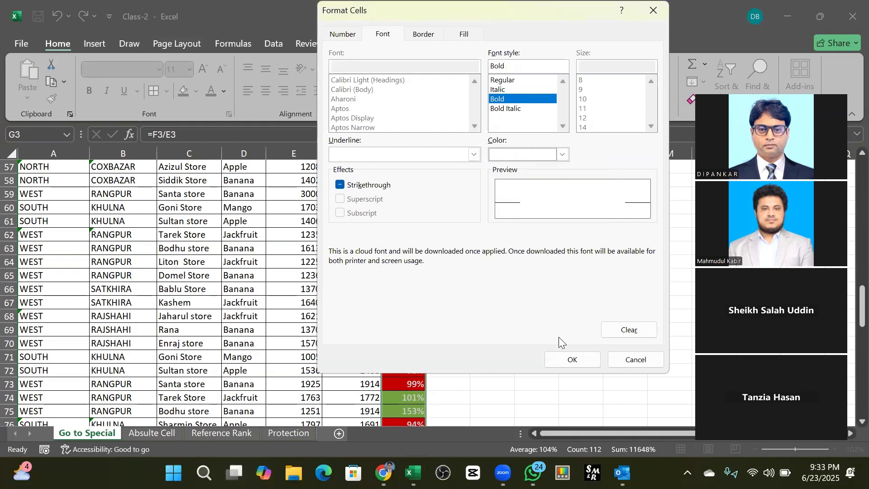
{"action": "left_click", "coordinate": [571, 361]}
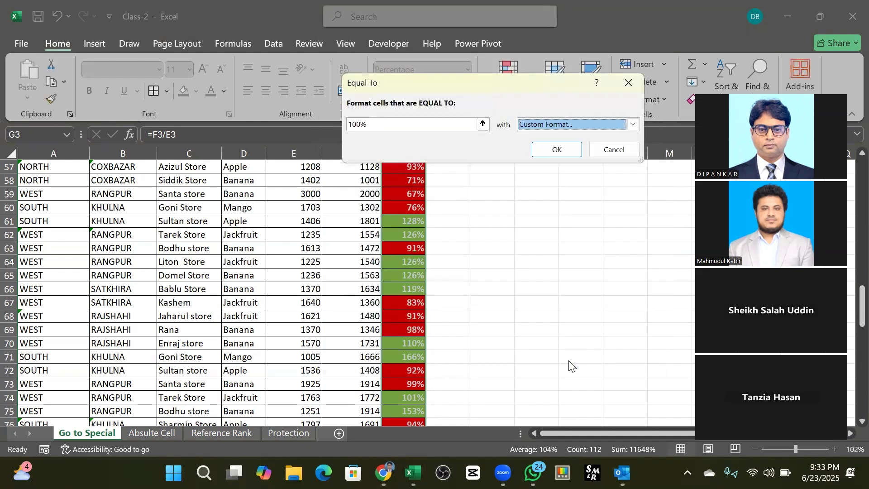
{"action": "left_click", "coordinate": [550, 146]}
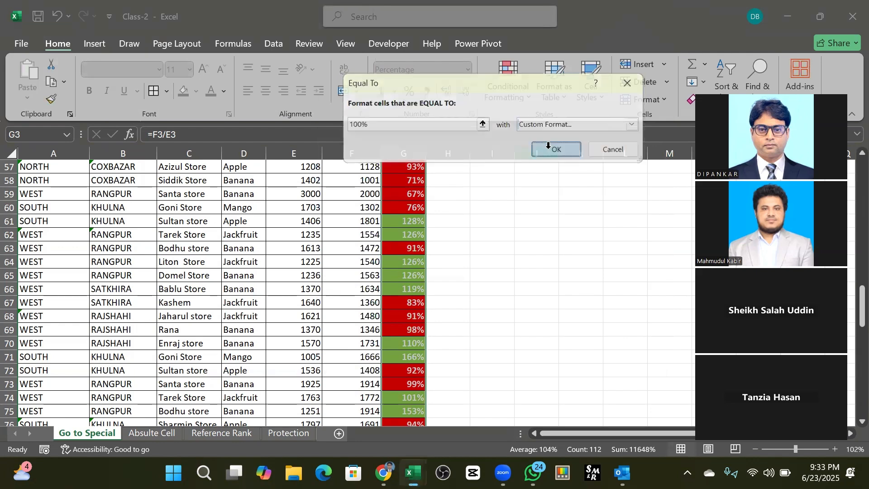
- Examine the Ach% highlighting down the table, checking G97 and comparing G3 with its Target and Actual values
{"action": "scroll", "coordinate": [414, 202], "scroll_direction": "up", "scroll_amount": 19}
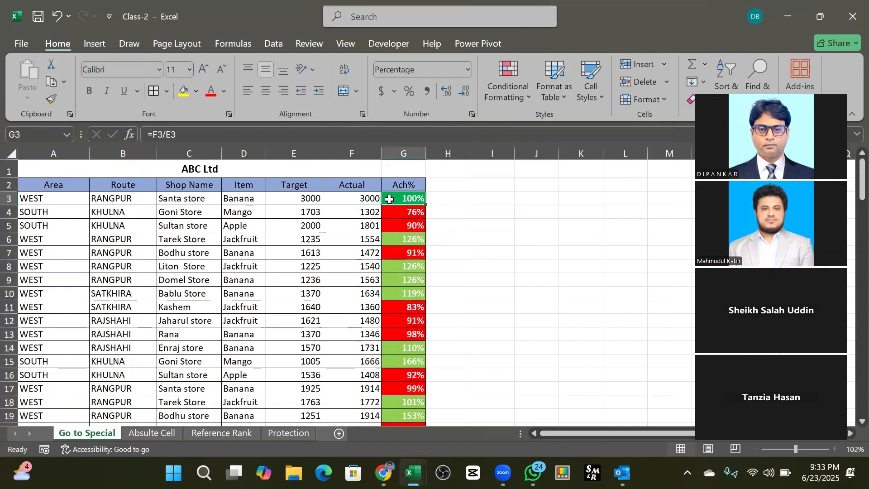
{"action": "scroll", "coordinate": [412, 252], "scroll_direction": "down", "scroll_amount": 11}
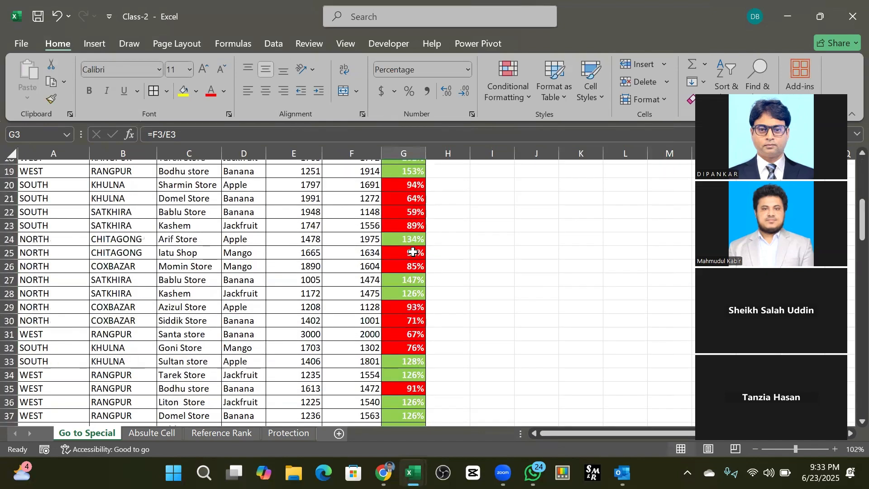
{"action": "scroll", "coordinate": [412, 255], "scroll_direction": "down", "scroll_amount": 19}
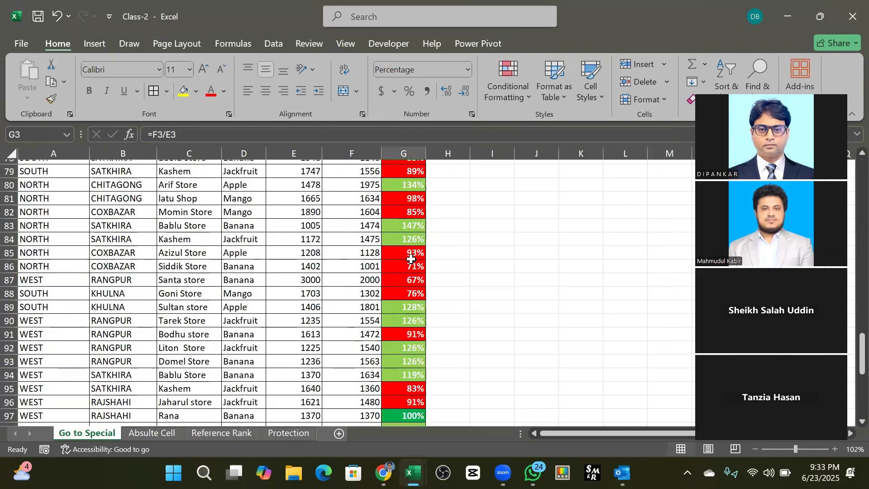
{"action": "left_click", "coordinate": [410, 256]}
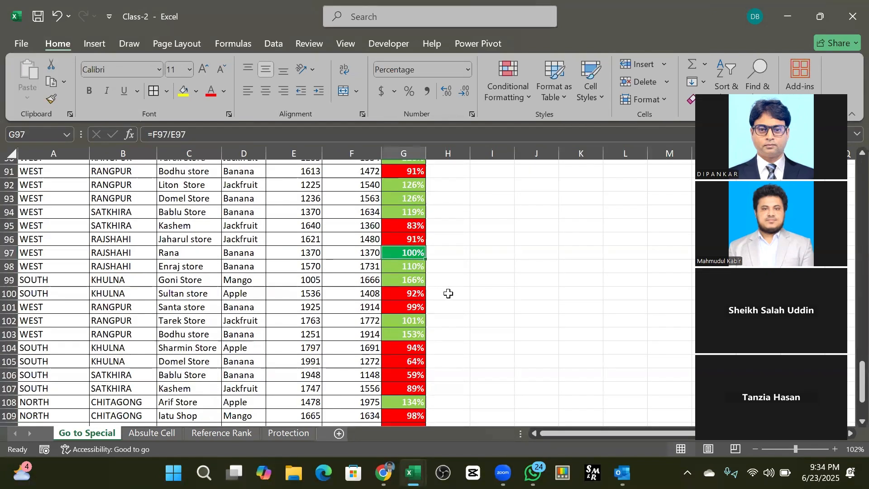
{"action": "scroll", "coordinate": [448, 293], "scroll_direction": "down", "scroll_amount": 6}
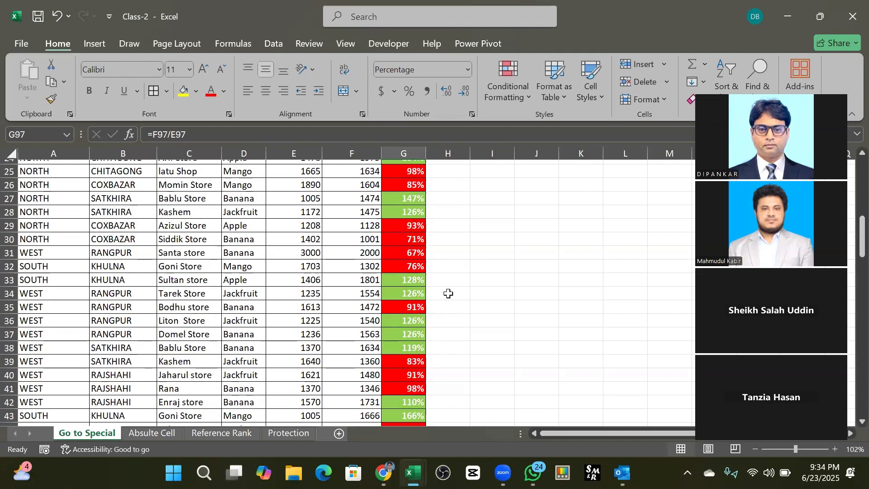
{"action": "scroll", "coordinate": [448, 294], "scroll_direction": "up", "scroll_amount": 20}
{"action": "left_click_drag", "start_coordinate": [406, 200], "coordinate": [407, 298]}
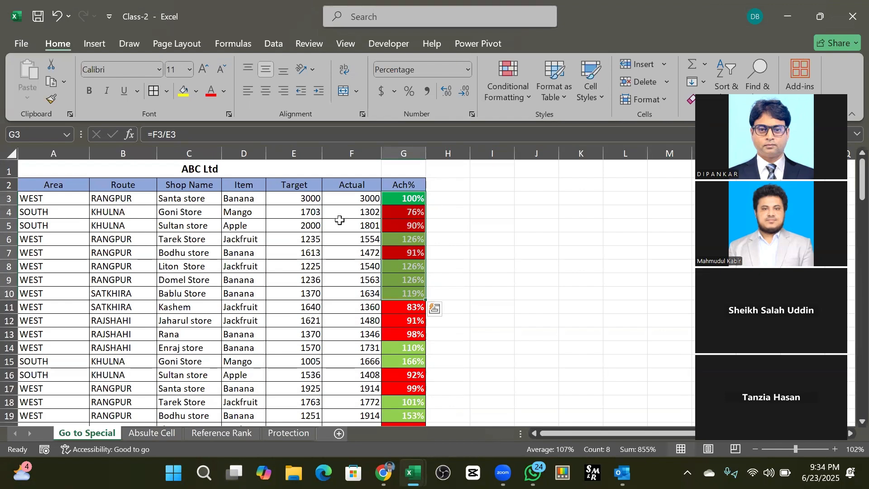
{"action": "left_click", "coordinate": [347, 199]}
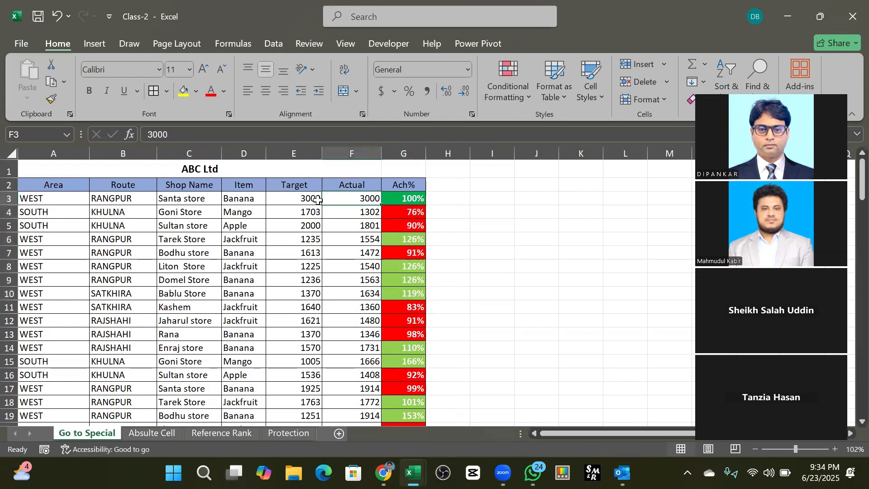
- Add a "Remarks" header in H2 and copy the Ach% header's formatting onto it
{"action": "left_click", "coordinate": [450, 200]}
{"action": "left_click", "coordinate": [452, 183]}
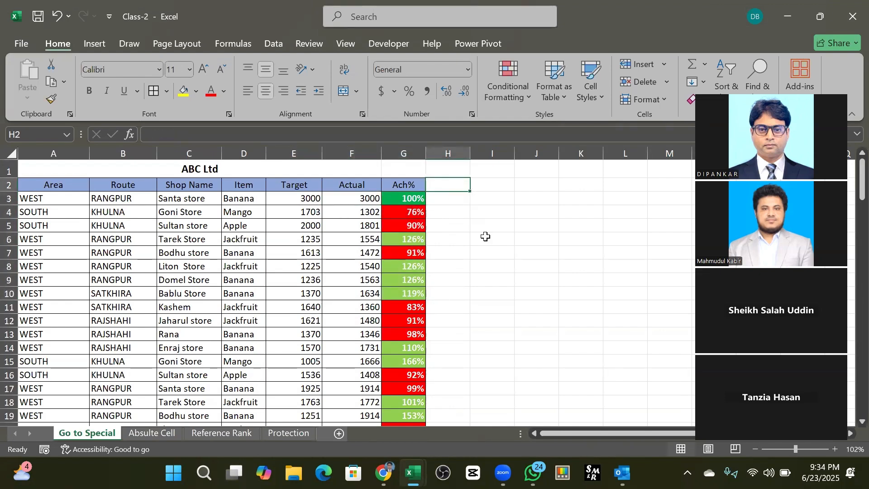
{"action": "type", "text": "R"}
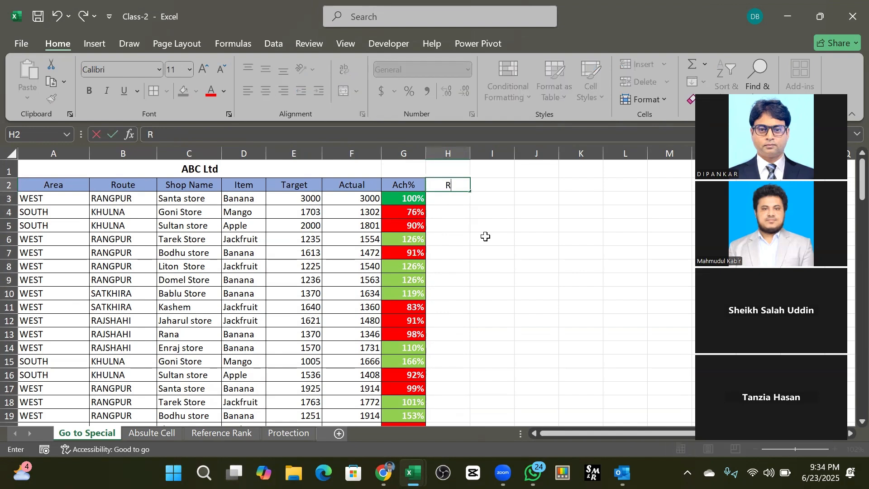
{"action": "type", "text": "emarks"}
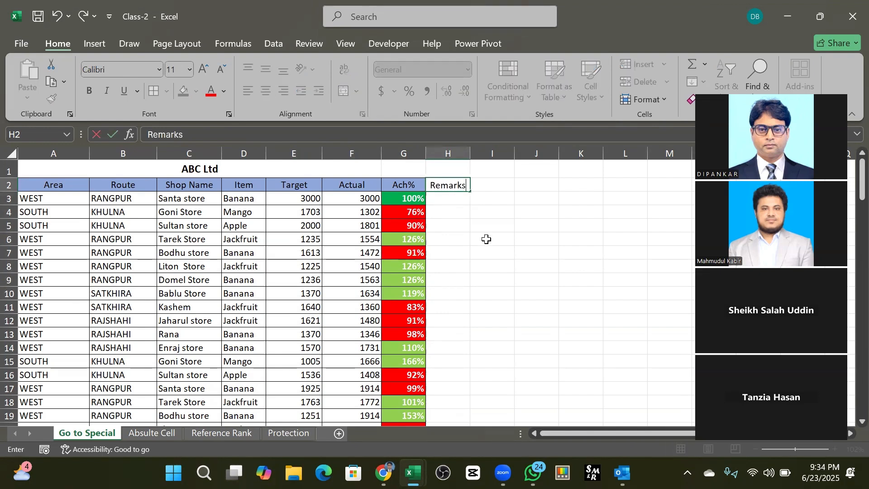
{"action": "left_click", "coordinate": [398, 184]}
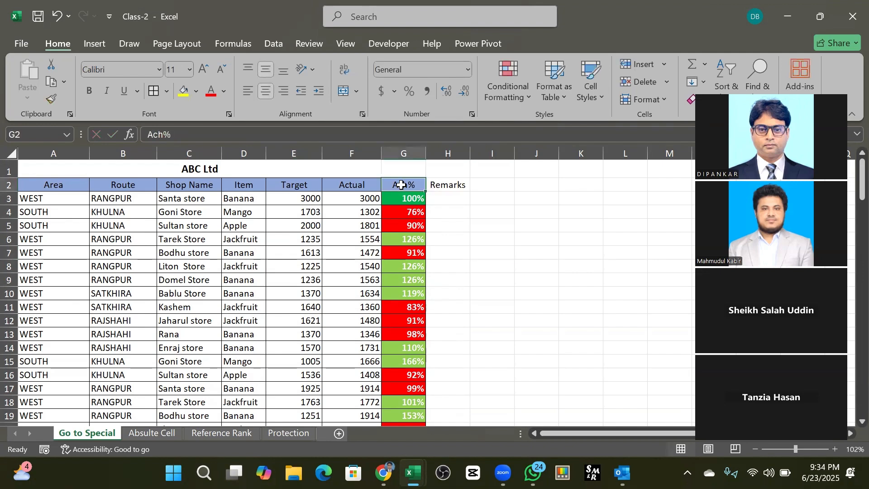
{"action": "left_click", "coordinate": [51, 98]}
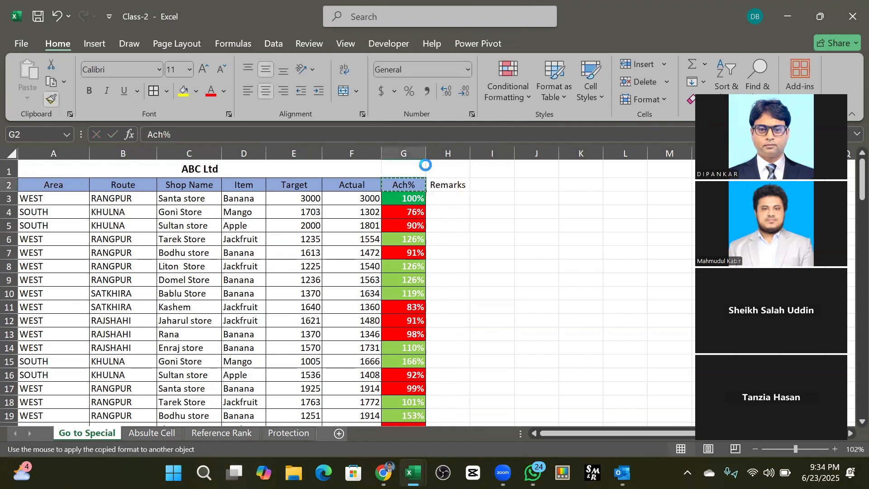
{"action": "left_click", "coordinate": [453, 185]}
- Apply cell borders to the Remarks column from H2 down the table rows
{"action": "mouse_move", "coordinate": [453, 186]}
{"action": "left_mouse_down"}
{"action": "mouse_move", "coordinate": [453, 425]}
{"action": "mouse_move", "coordinate": [447, 396]}
{"action": "left_mouse_up"}
{"action": "left_click", "coordinate": [156, 94]}
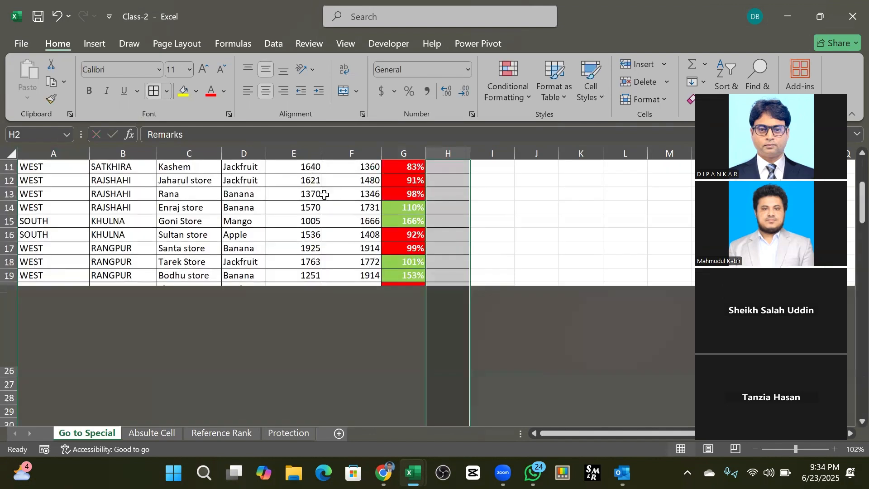
{"action": "left_click", "coordinate": [448, 215]}
- Enter =IF(G3=100%,"OK") in H3 and fill it down the Remarks column
{"action": "left_click", "coordinate": [446, 196]}
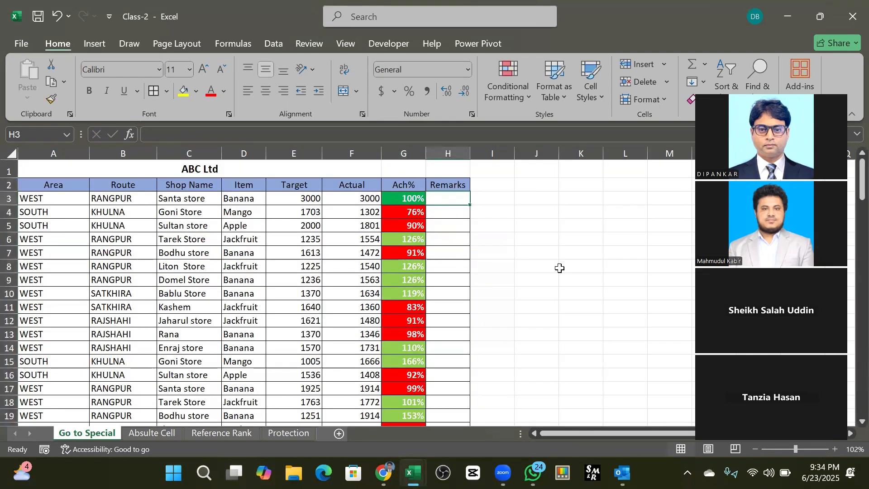
{"action": "type", "text": "="}
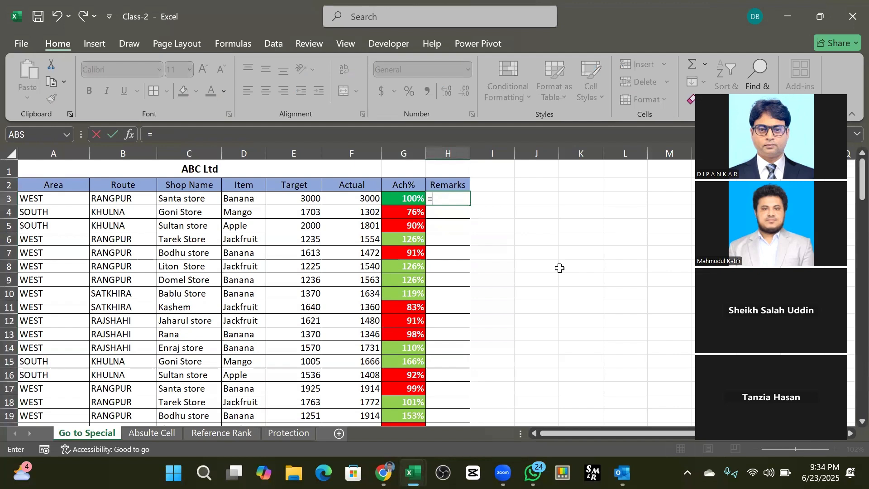
{"action": "type", "text": "if"}
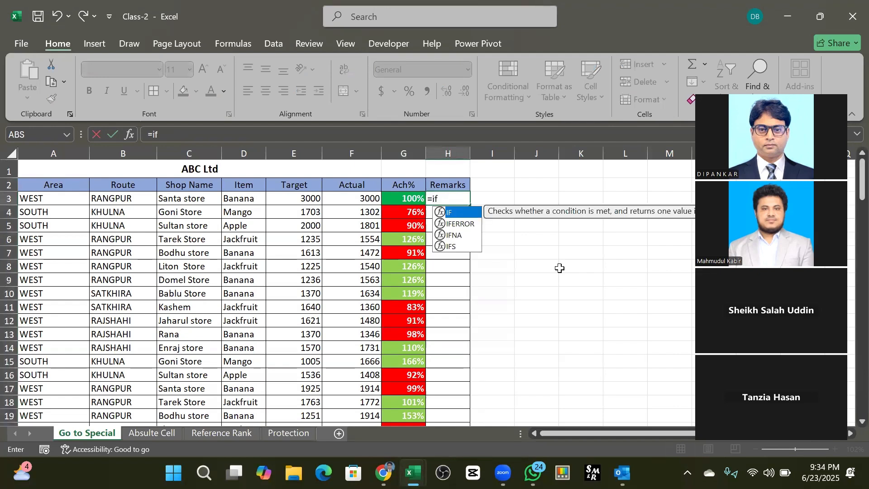
{"action": "key", "text": "Tab"}
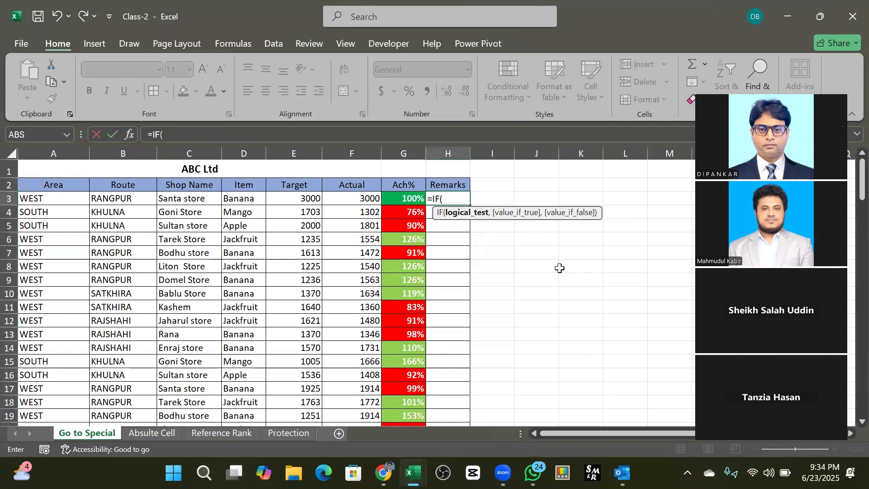
{"action": "left_click", "coordinate": [403, 198]}
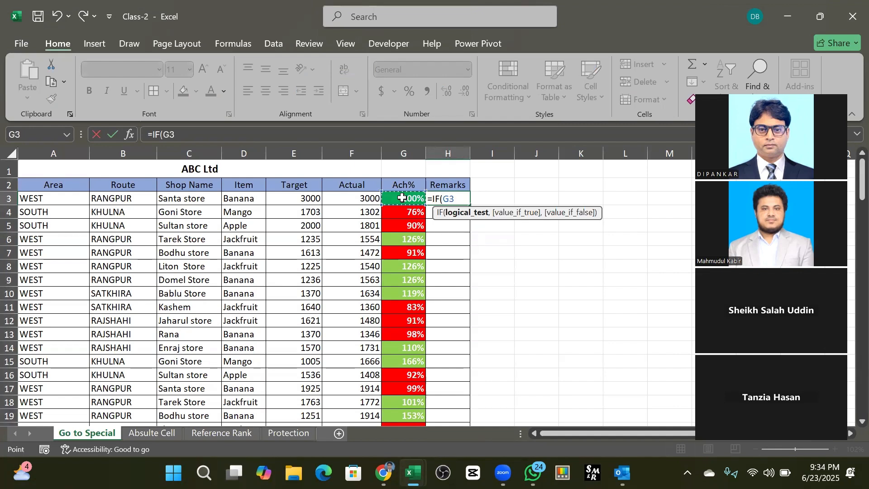
{"action": "type", "text": "=1"}
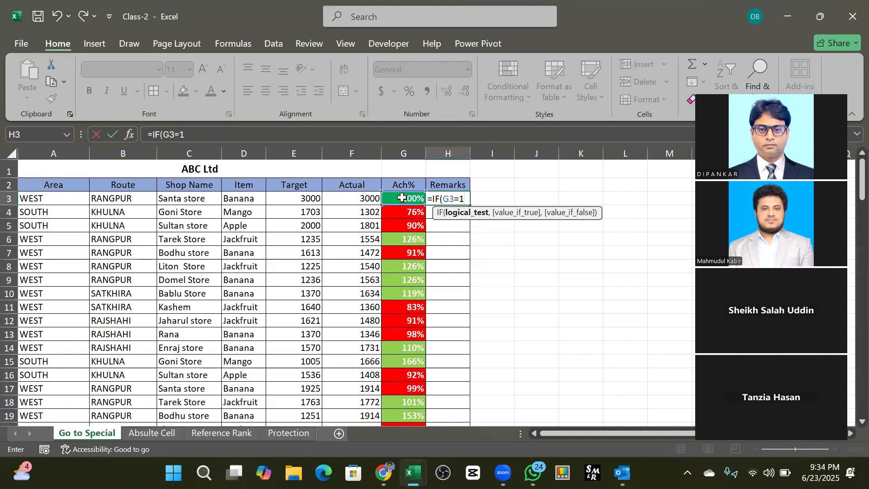
{"action": "type", "text": "00"}
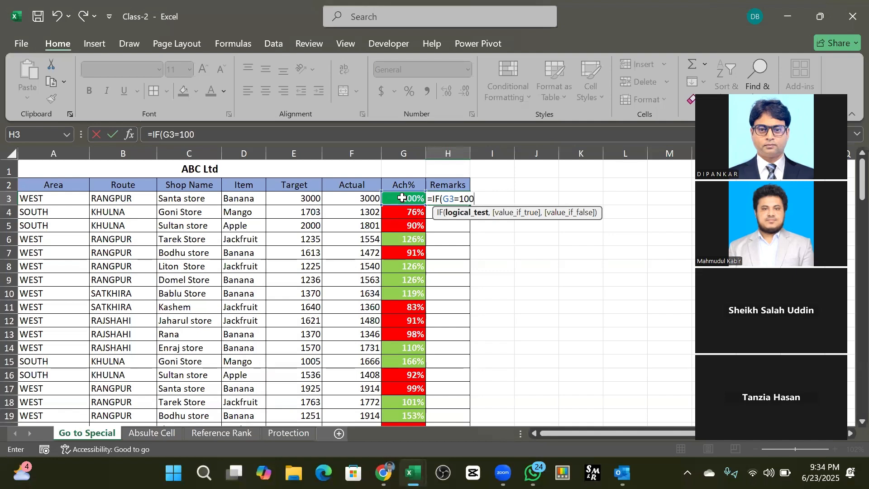
{"action": "type", "text": "%,"}
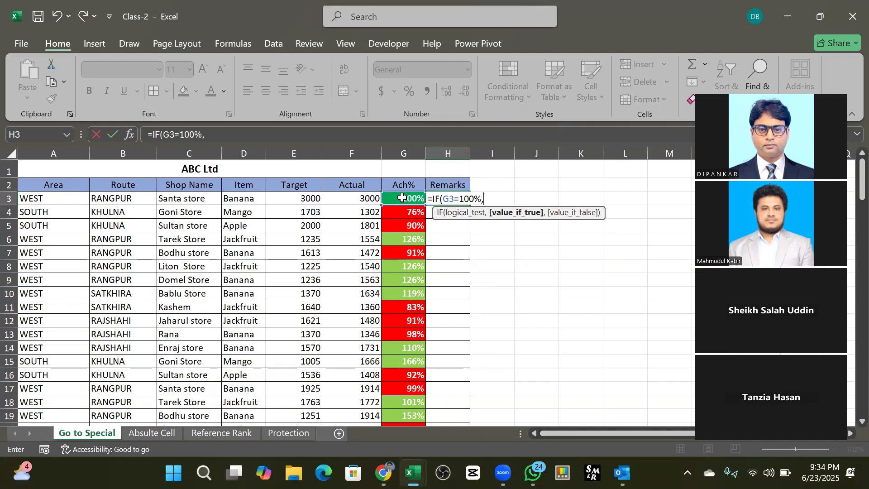
{"action": "type", "text": "\"OK\")"}
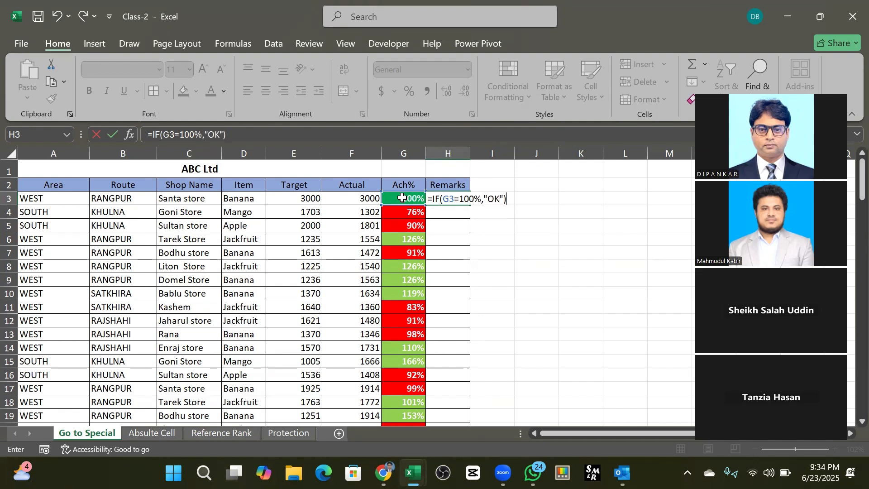
{"action": "key", "text": "Return"}
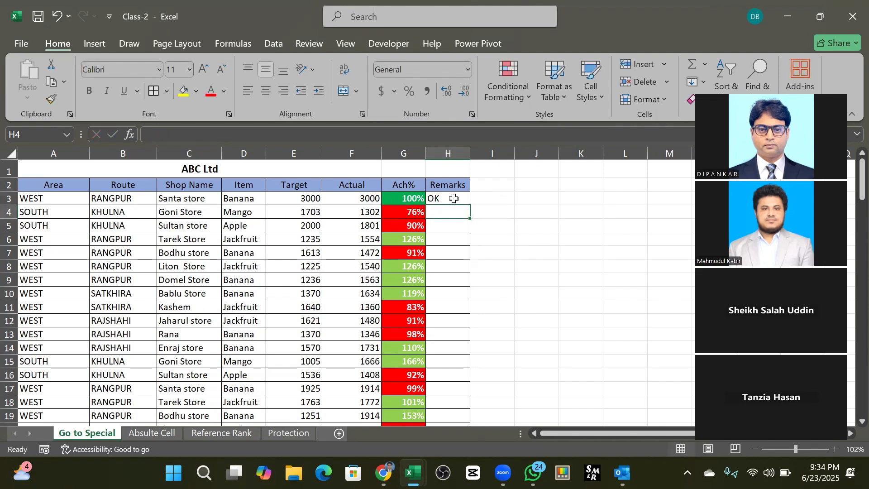
{"action": "left_click", "coordinate": [454, 199]}
{"action": "double_click", "coordinate": [470, 205]}
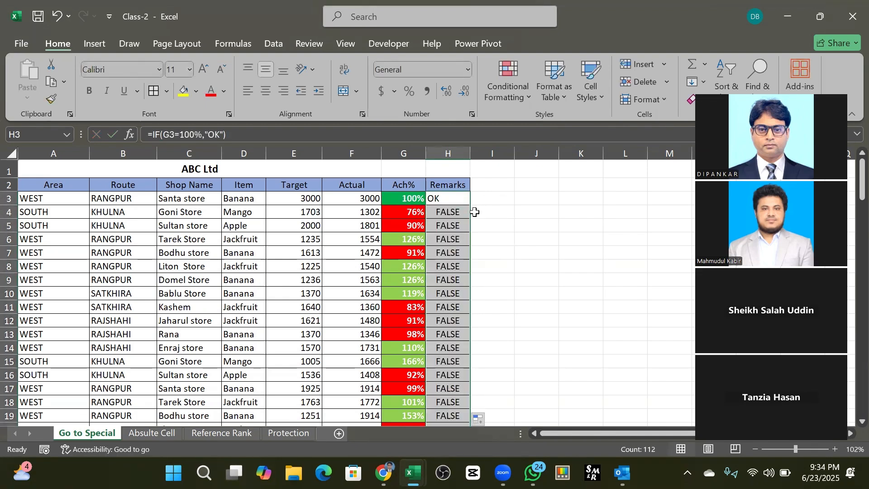
- Examine the Remarks results down the table, checking H97 and comparing H3 with the cells just below it
{"action": "scroll", "coordinate": [446, 276], "scroll_direction": "down", "scroll_amount": 20}
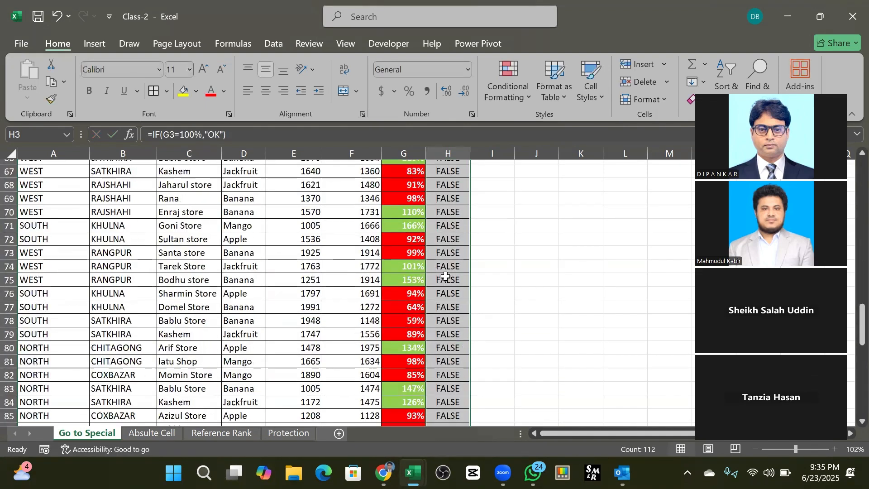
{"action": "scroll", "coordinate": [446, 276], "scroll_direction": "down", "scroll_amount": 7}
{"action": "left_click", "coordinate": [449, 293]}
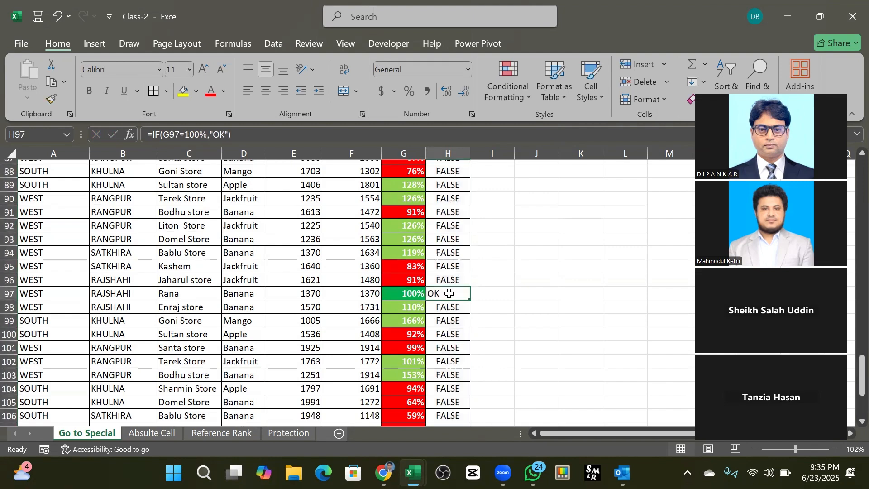
{"action": "scroll", "coordinate": [448, 290], "scroll_direction": "down", "scroll_amount": 7}
{"action": "scroll", "coordinate": [447, 272], "scroll_direction": "up", "scroll_amount": 14}
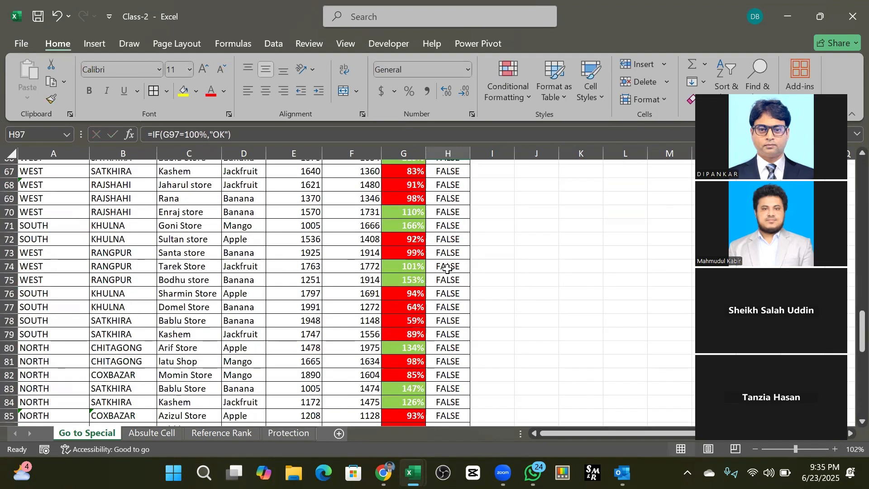
{"action": "scroll", "coordinate": [447, 269], "scroll_direction": "up", "scroll_amount": 20}
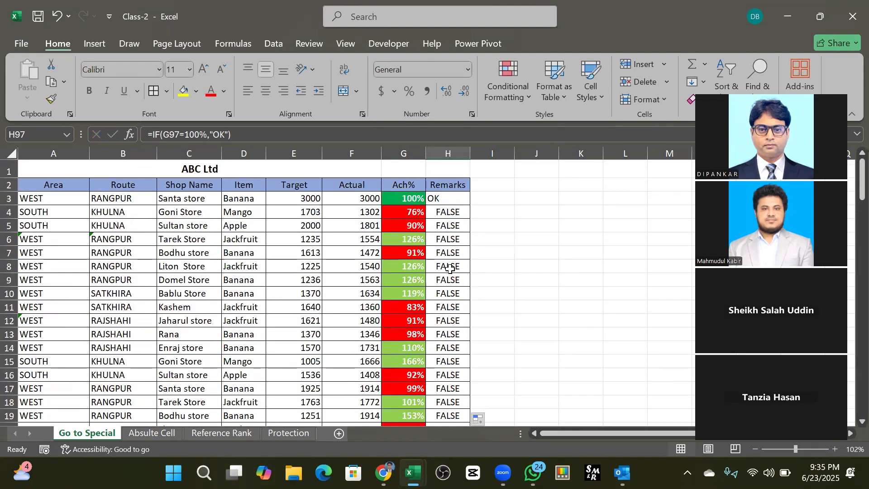
{"action": "left_click", "coordinate": [442, 199]}
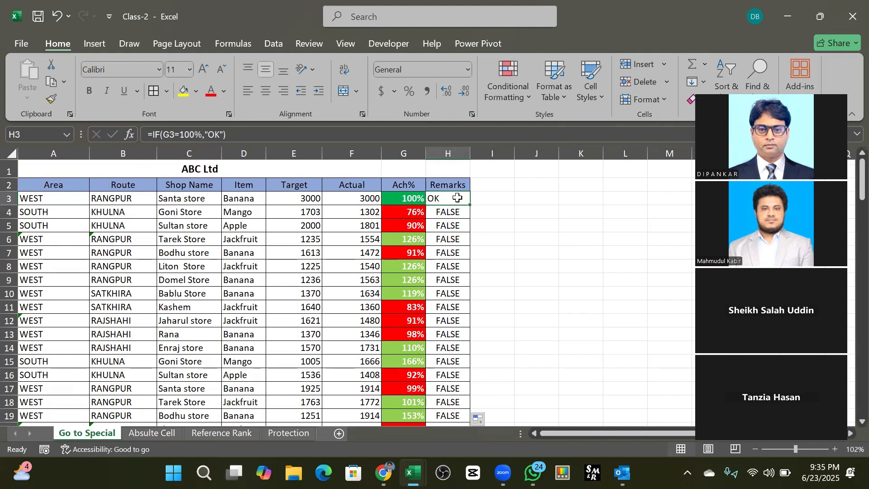
{"action": "left_click", "coordinate": [446, 215]}
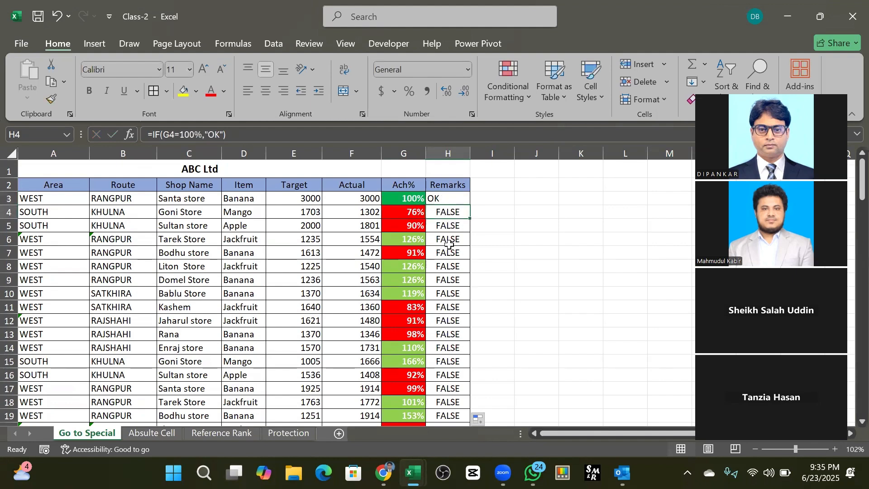
{"action": "left_click", "coordinate": [448, 242]}
{"action": "left_click", "coordinate": [447, 215]}
{"action": "left_click", "coordinate": [444, 249]}
{"action": "left_click", "coordinate": [447, 202]}
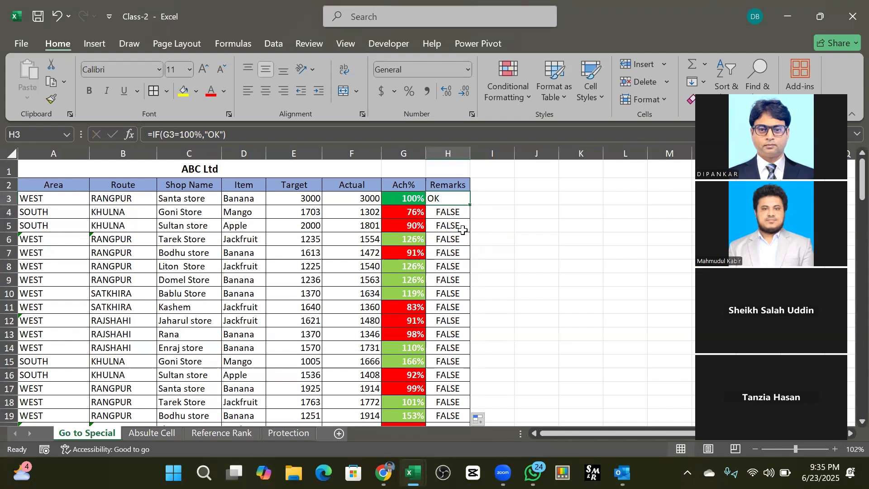
{"action": "left_click", "coordinate": [447, 211]}
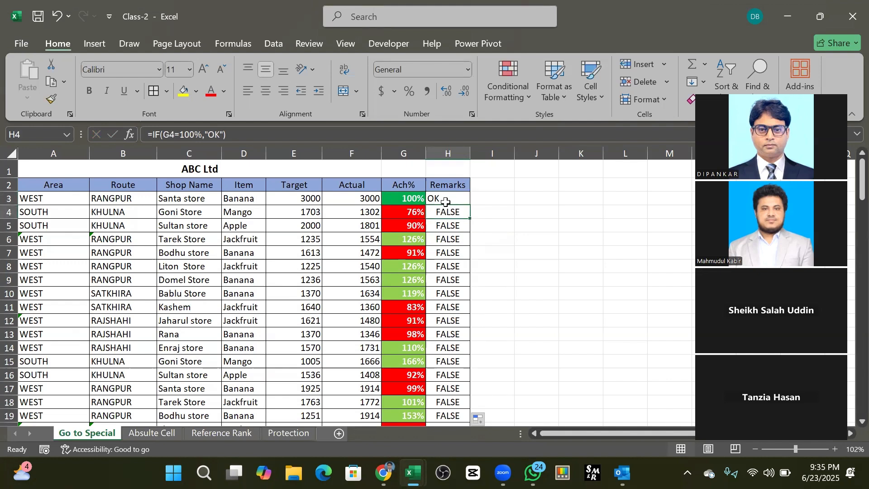
- Extend the H3 formula to =IF(G3=100%,"OK","Fail") and fill it down the Remarks column
{"action": "double_click", "coordinate": [446, 199]}
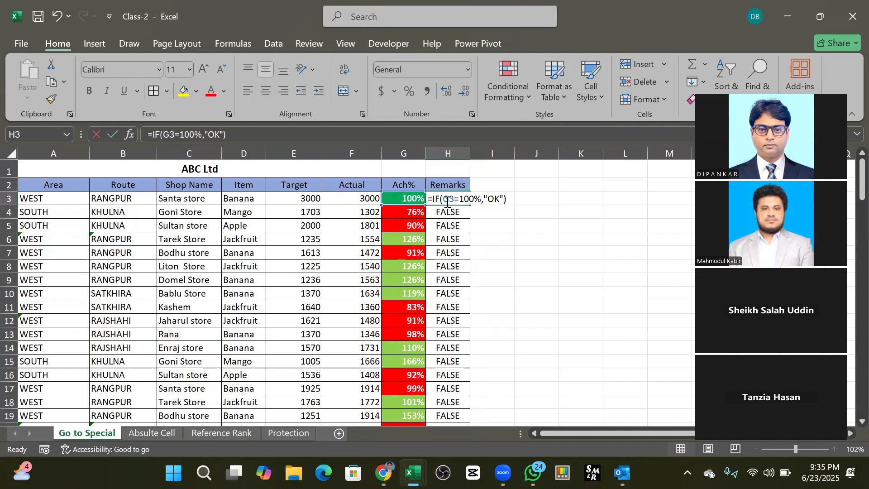
{"action": "left_click", "coordinate": [505, 200]}
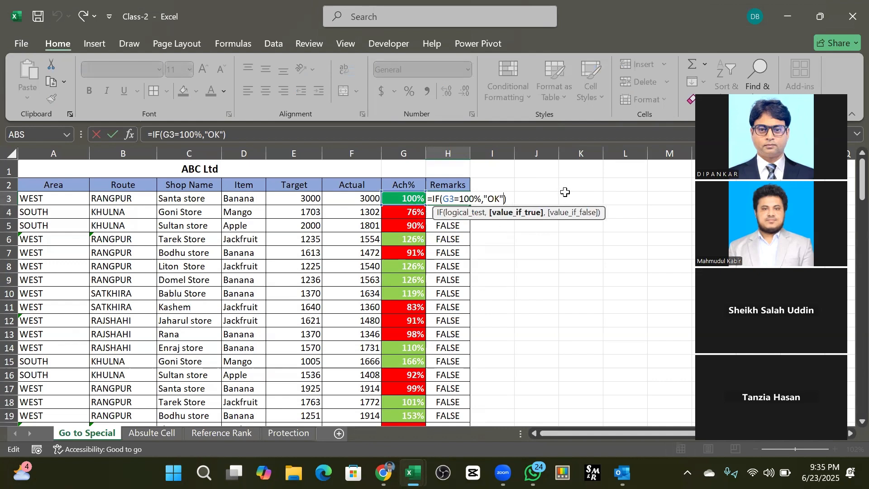
{"action": "type", "text": ","}
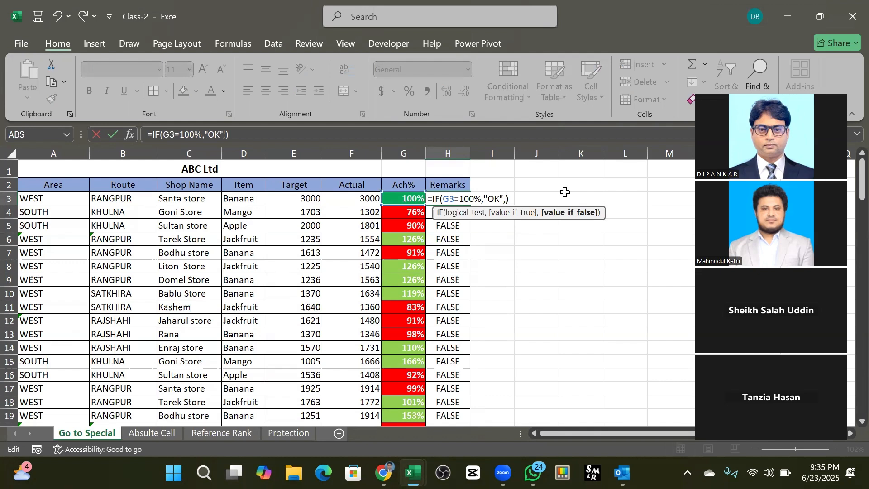
{"action": "type", "text": "\"Fil"}
{"action": "key", "text": "BackSpace"}
{"action": "key", "text": "BackSpace"}
{"action": "type", "text": "ail\""}
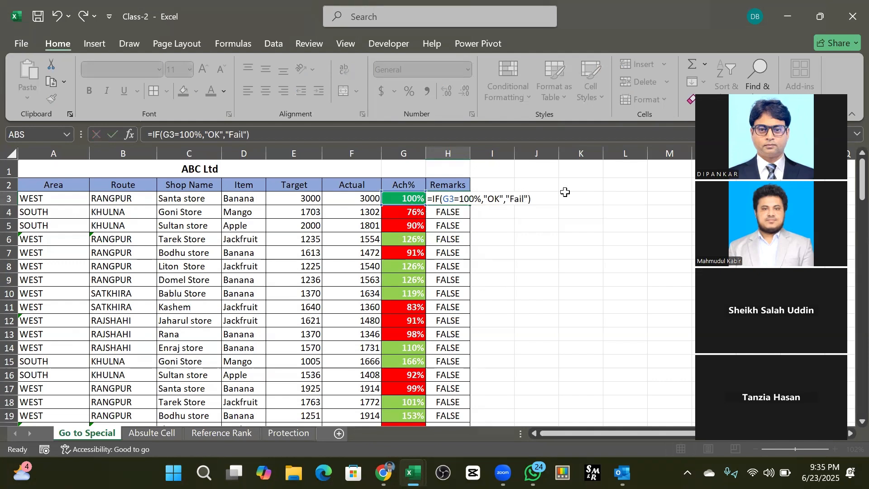
{"action": "key", "text": "Return"}
{"action": "left_click", "coordinate": [450, 199]}
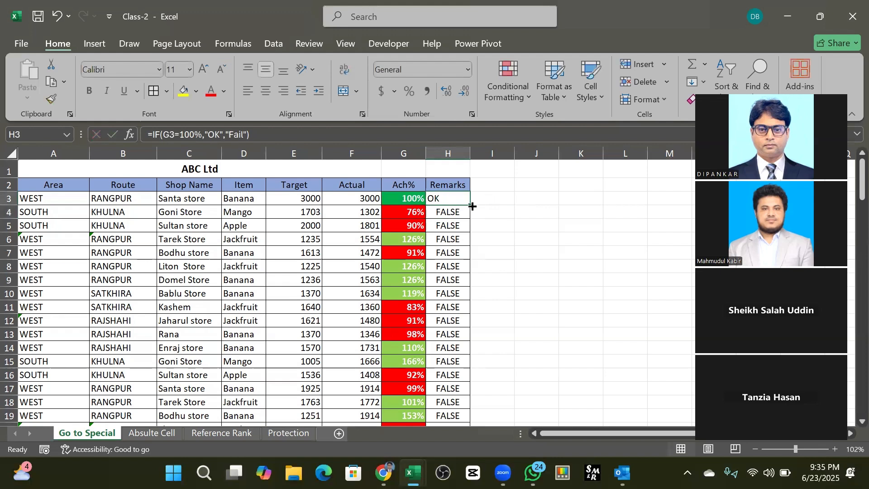
{"action": "double_click", "coordinate": [469, 206]}
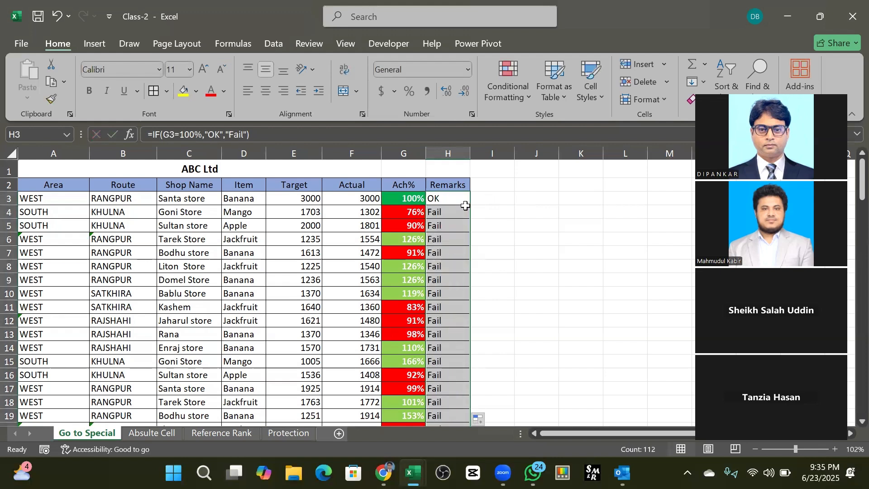
- Compare the Remarks results with their Ach% values in the first rows and look through the column down to H114
{"action": "left_click_drag", "start_coordinate": [405, 212], "coordinate": [450, 227]}
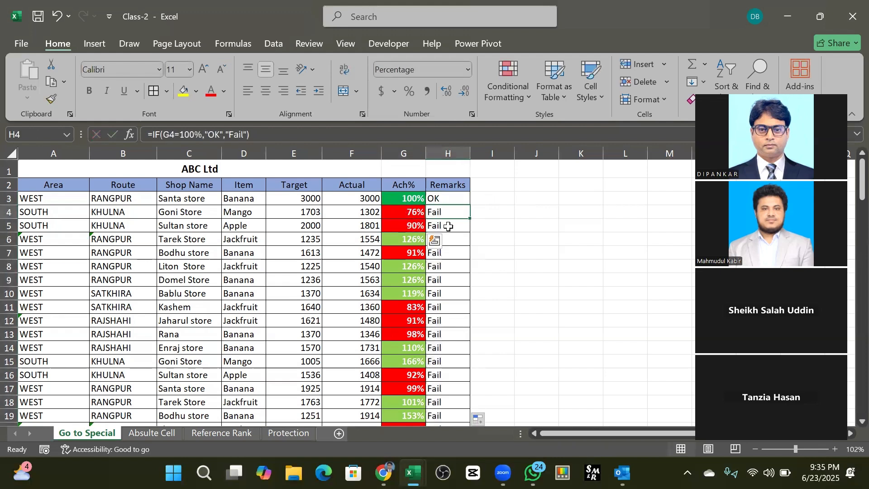
{"action": "left_click", "coordinate": [402, 241]}
{"action": "left_click", "coordinate": [447, 239]}
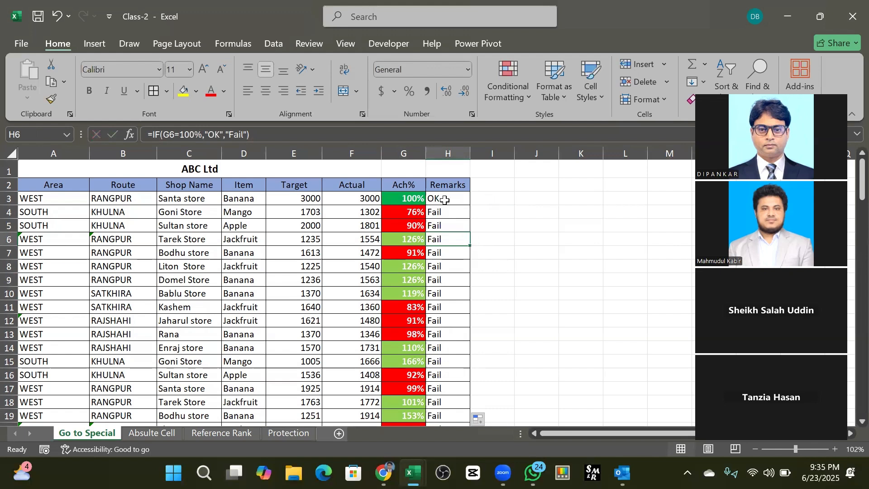
{"action": "left_click", "coordinate": [445, 200]}
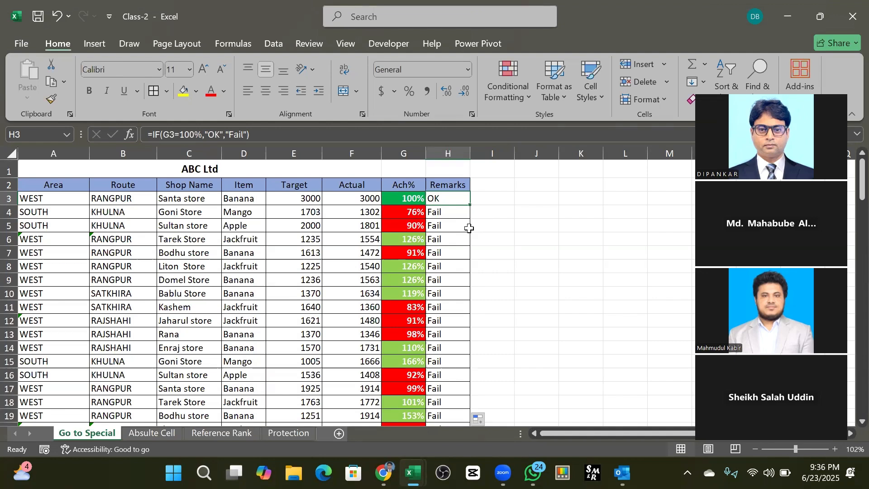
{"action": "left_click", "coordinate": [458, 267]}
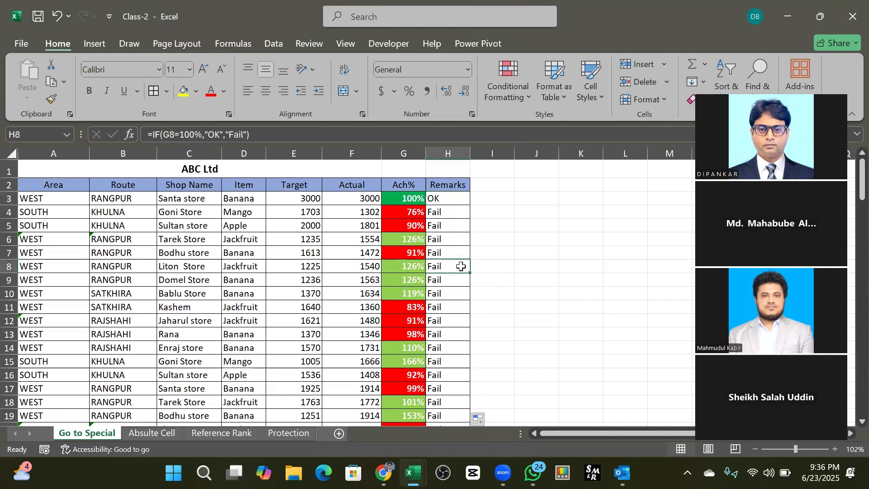
{"action": "left_click", "coordinate": [456, 204]}
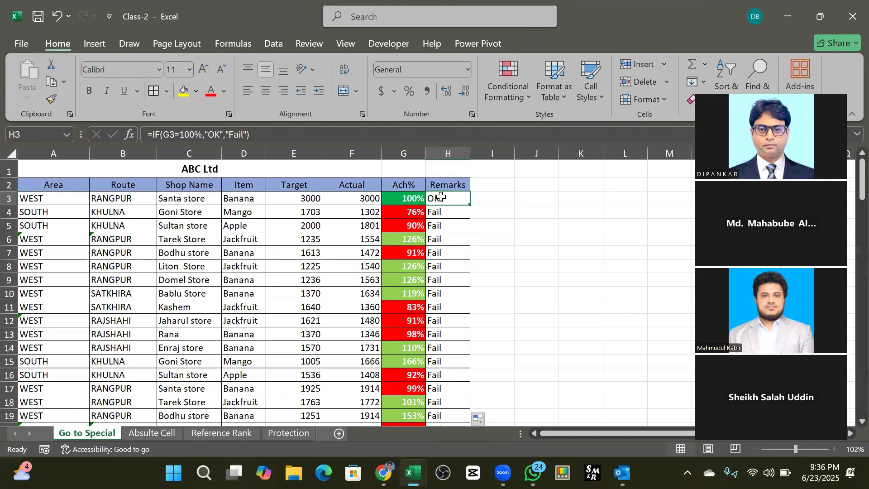
{"action": "left_click_drag", "start_coordinate": [442, 197], "coordinate": [443, 391]}
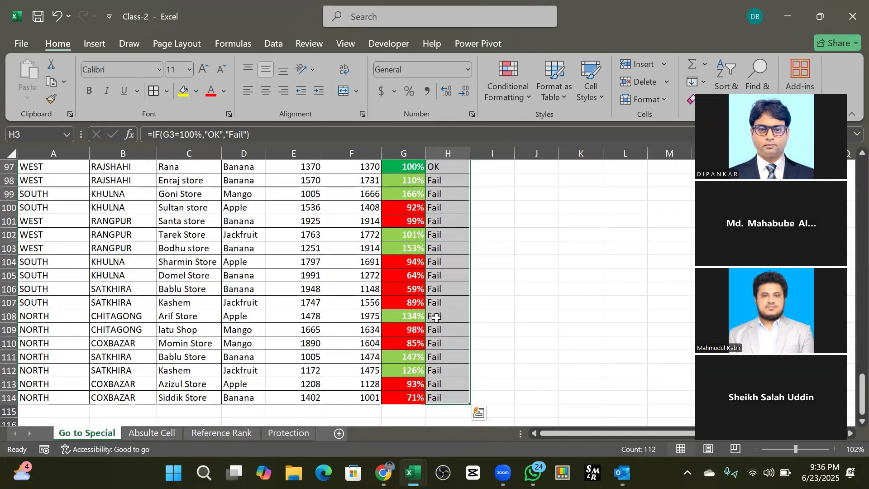
{"action": "scroll", "coordinate": [444, 307], "scroll_direction": "up", "scroll_amount": 18}
{"action": "scroll", "coordinate": [443, 298], "scroll_direction": "up", "scroll_amount": 14}
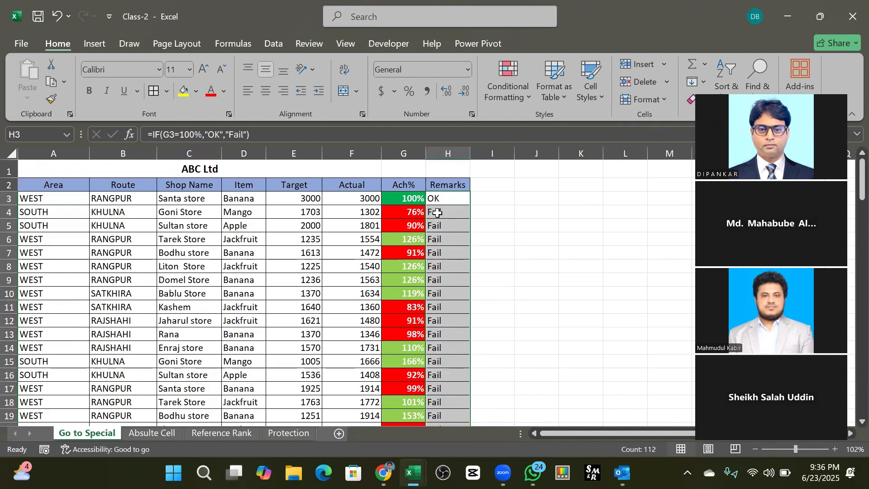
- Clear the Remarks formulas from H3 down to the last table row
{"action": "left_click", "coordinate": [436, 196]}
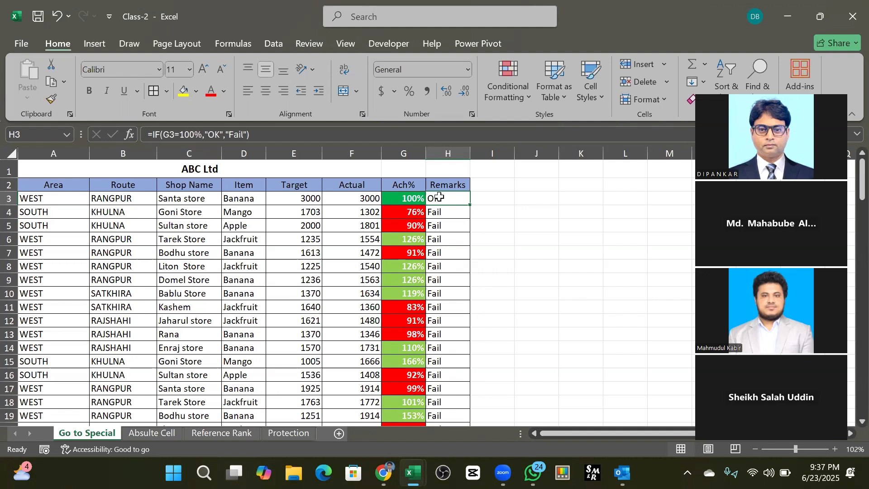
{"action": "key", "text": "ctrl+shift+Down"}
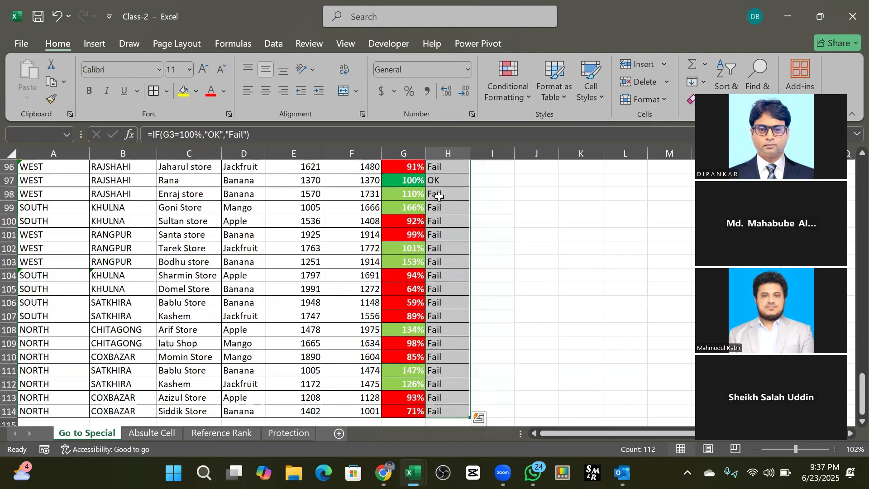
{"action": "key", "text": "Delete"}
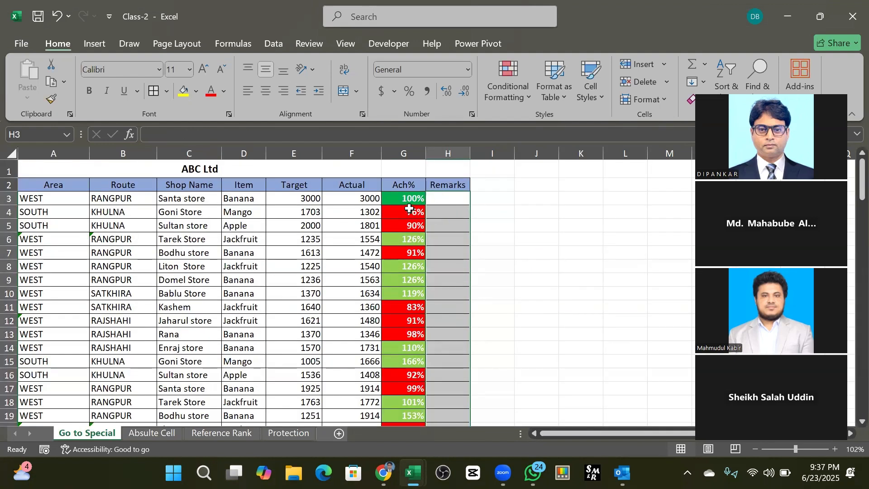
{"action": "left_click", "coordinate": [403, 198]}
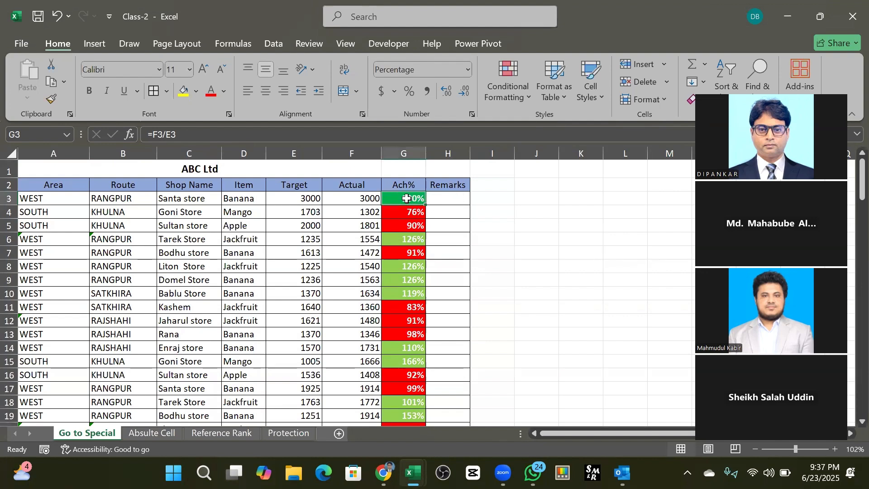
{"action": "left_click", "coordinate": [446, 200]}
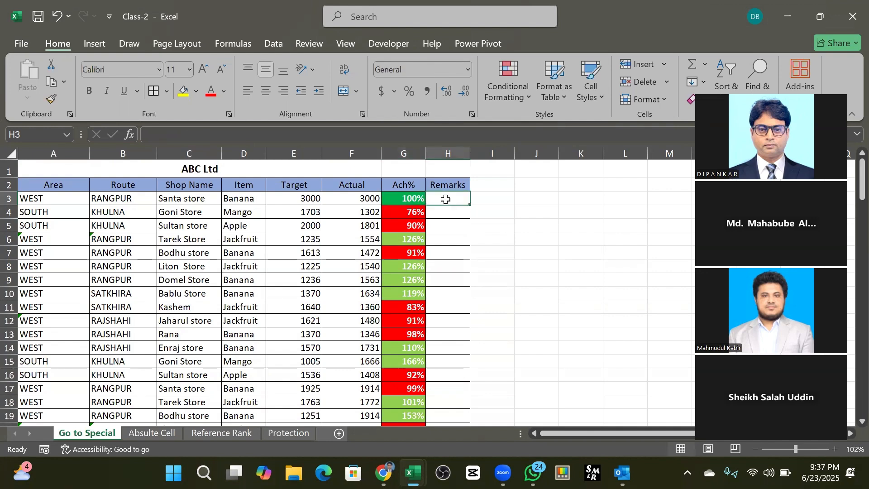
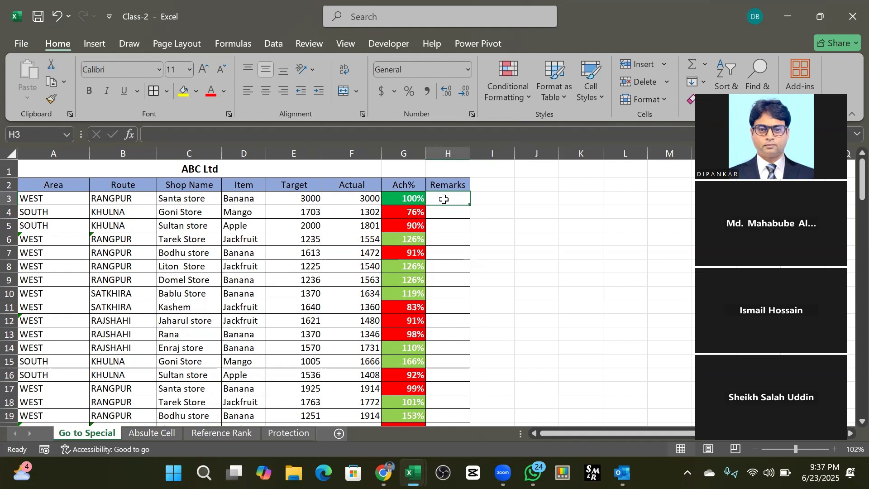
{"action": "left_click", "coordinate": [399, 196]}
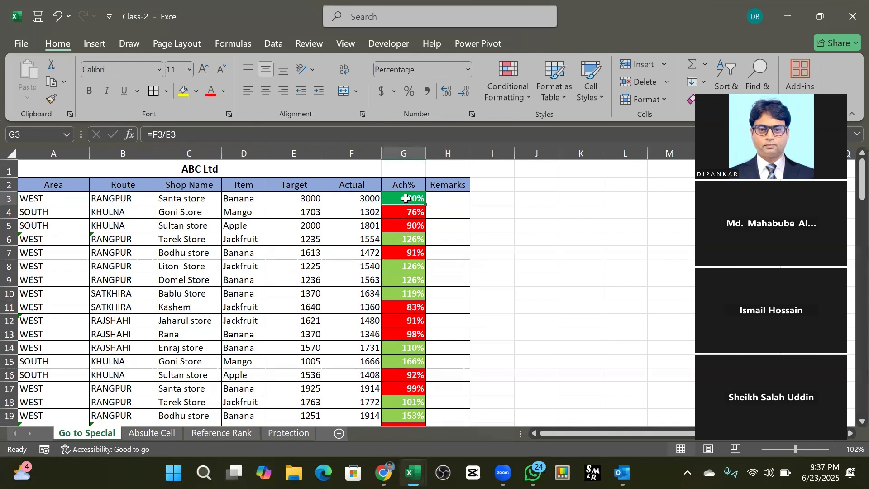
{"action": "left_click", "coordinate": [442, 196]}
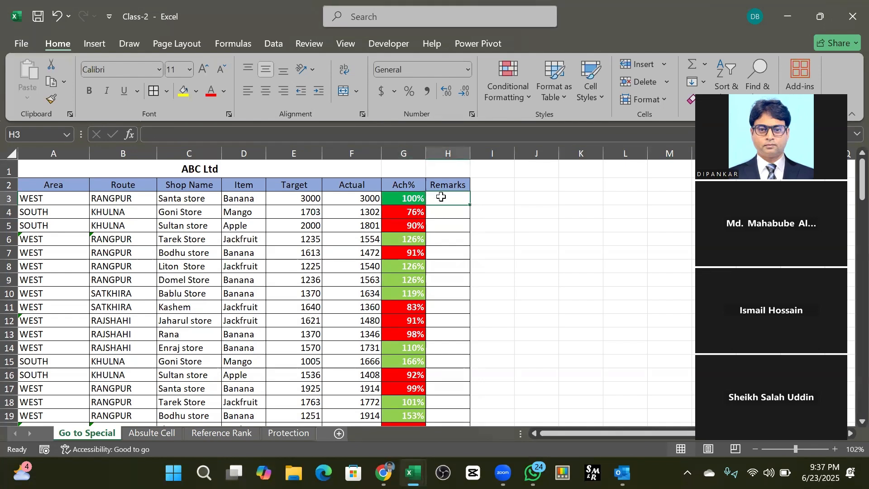
{"action": "left_click", "coordinate": [410, 200]}
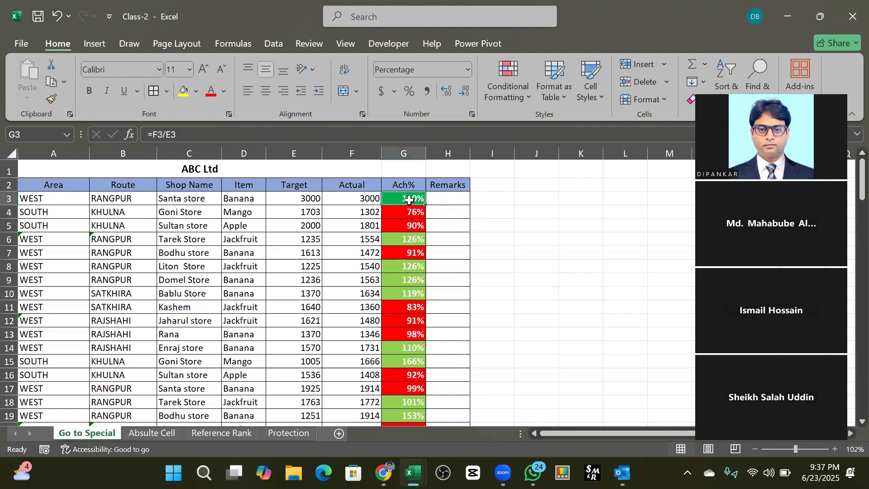
{"action": "left_click", "coordinate": [445, 200]}
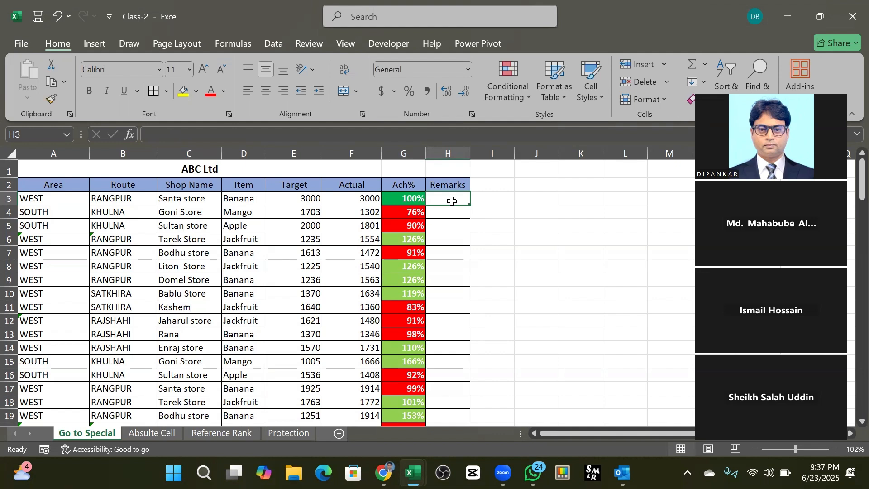
- Enter 100% in J2 and its remark "Good" in K2 as the first line of a criteria list beside the table
{"action": "left_click", "coordinate": [527, 186]}
{"action": "type", "text": "100"}
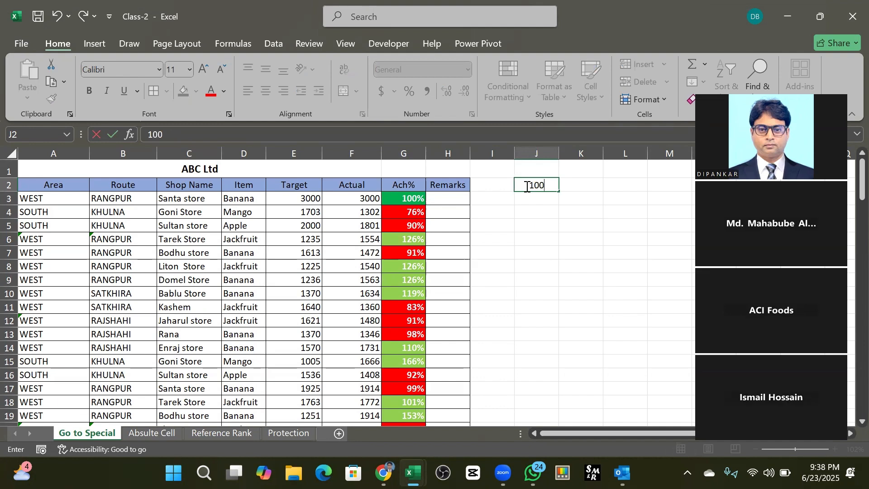
{"action": "type", "text": "%"}
{"action": "left_click", "coordinate": [600, 191]}
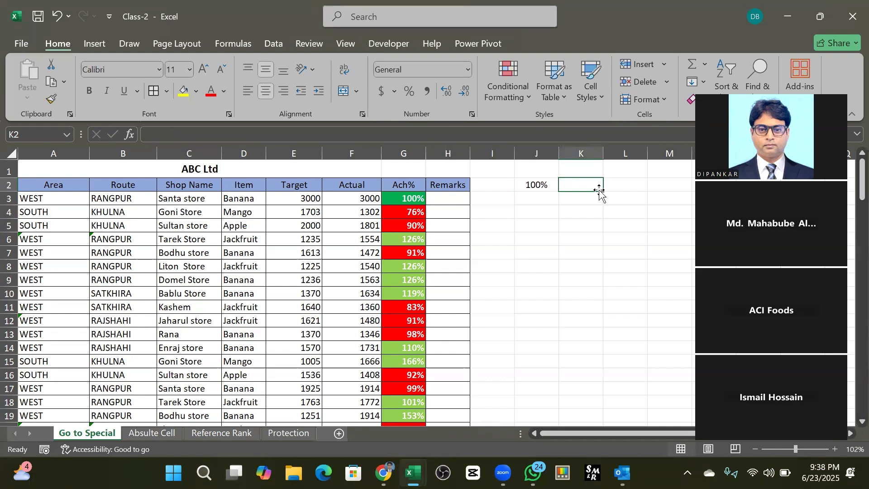
{"action": "type", "text": "Goo"}
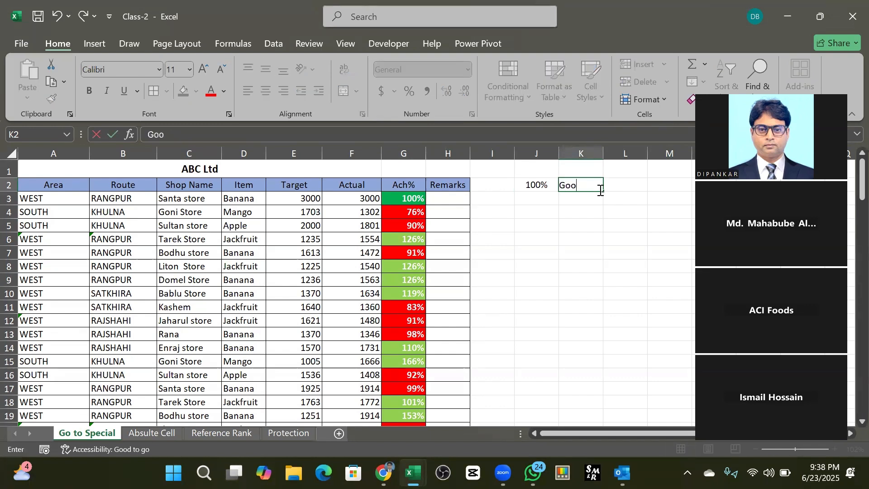
{"action": "type", "text": "s"}
{"action": "key", "text": "BackSpace"}
{"action": "type", "text": "d"}
- Add the criterion >100% in J3 with the remark "Best" in K3
{"action": "left_click", "coordinate": [530, 197]}
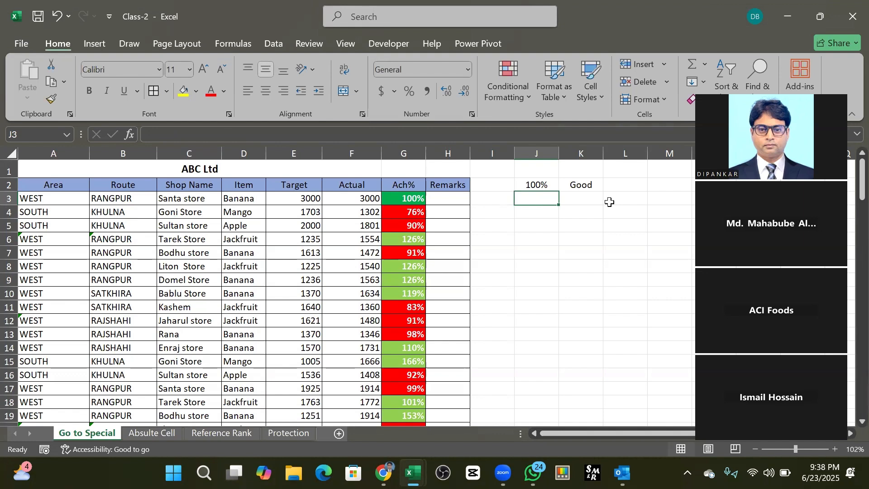
{"action": "type", "text": ">"}
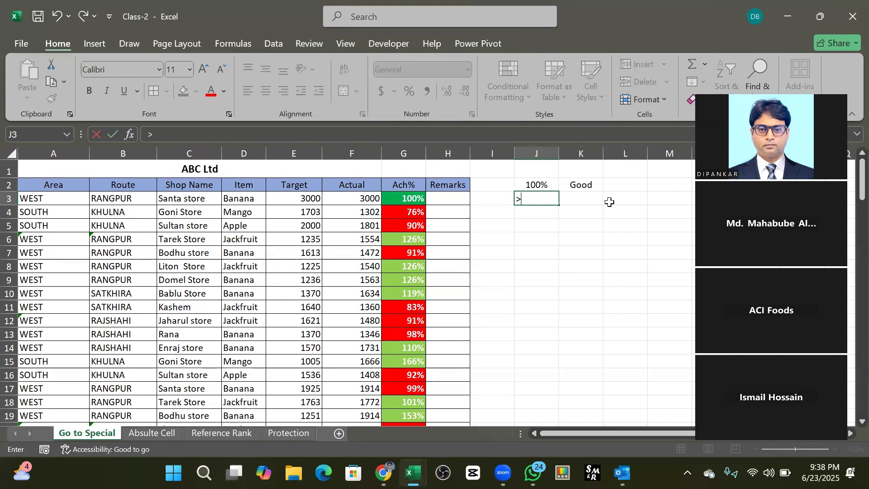
{"action": "type", "text": "100"}
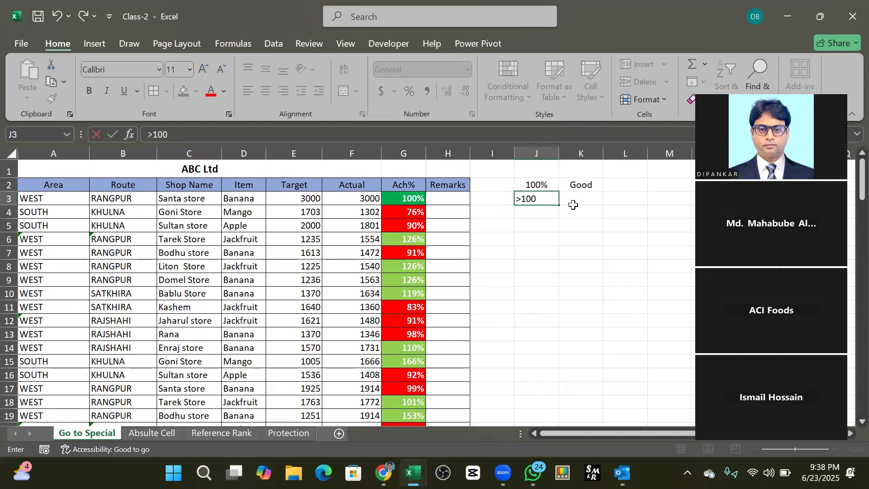
{"action": "type", "text": "%"}
{"action": "left_click", "coordinate": [573, 199]}
{"action": "key", "text": "BackSpace"}
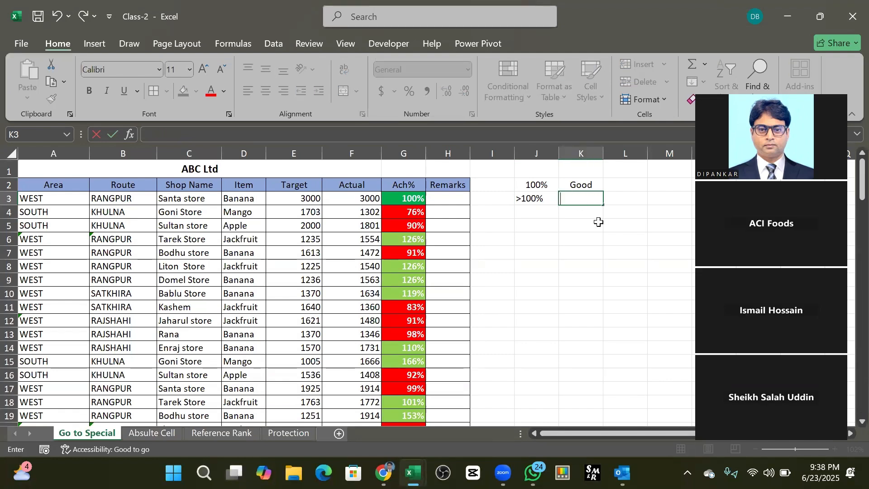
{"action": "type", "text": "Best"}
- Add the criterion <100% in J4 with the remark "Bad" in K4
{"action": "left_click", "coordinate": [523, 213]}
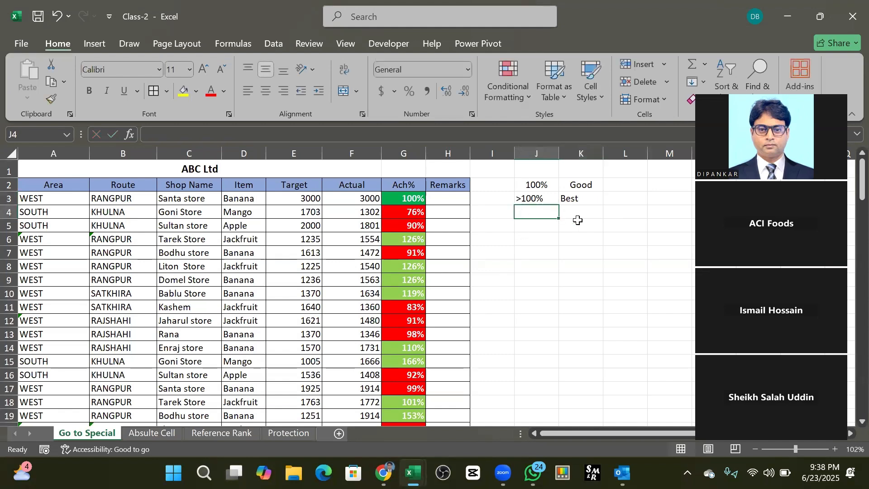
{"action": "type", "text": "<100%"}
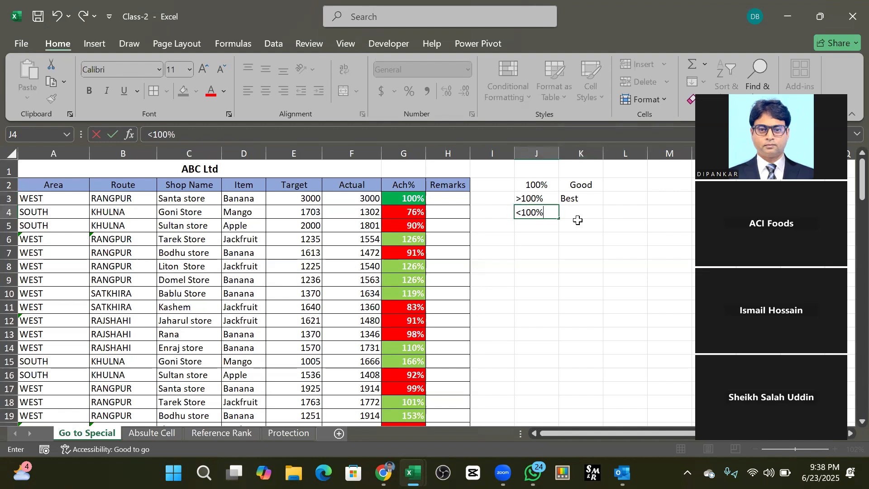
{"action": "key", "text": "Tab"}
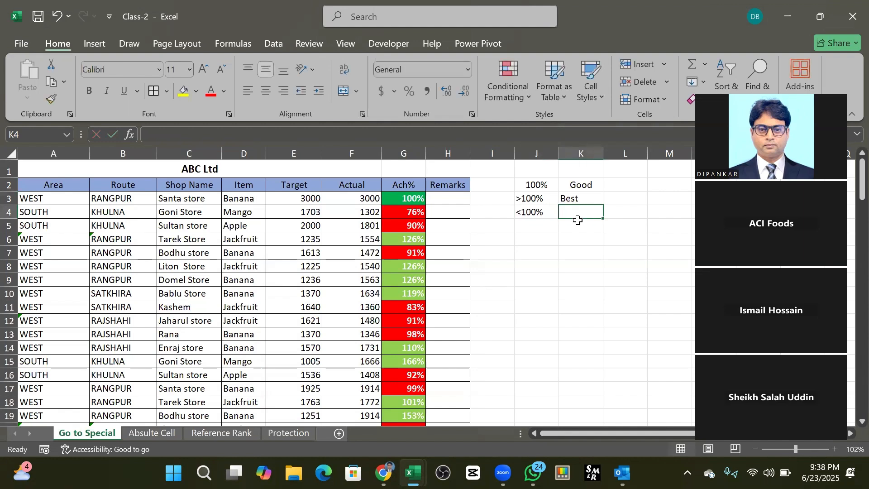
{"action": "type", "text": "Bad"}
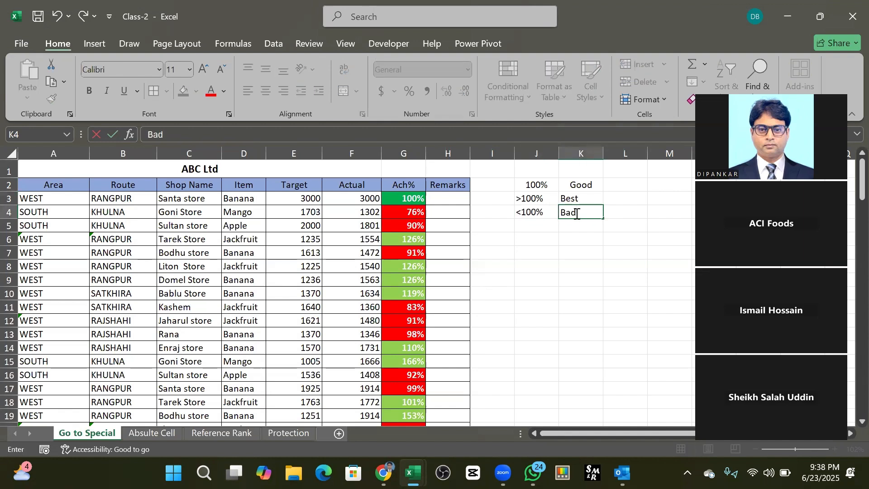
{"action": "left_click", "coordinate": [566, 212]}
- Center the contents of column K horizontally
{"action": "left_click", "coordinate": [581, 154]}
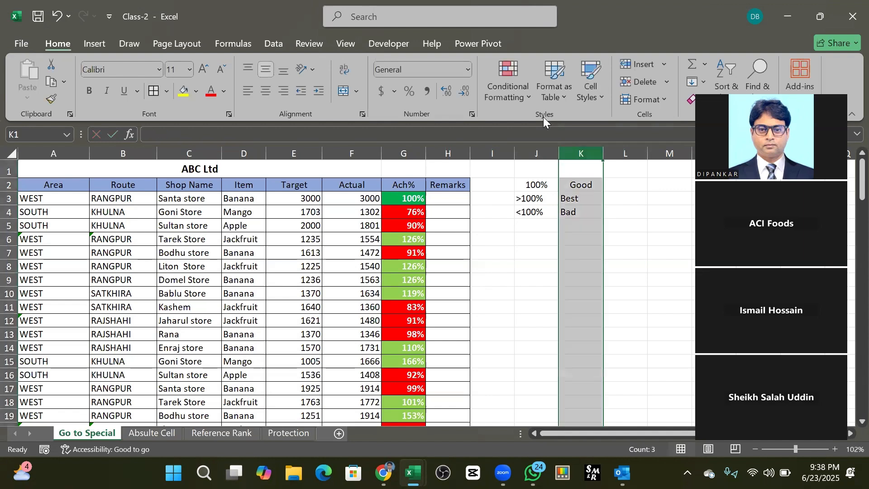
{"action": "left_click", "coordinate": [268, 91]}
{"action": "left_click", "coordinate": [519, 254]}
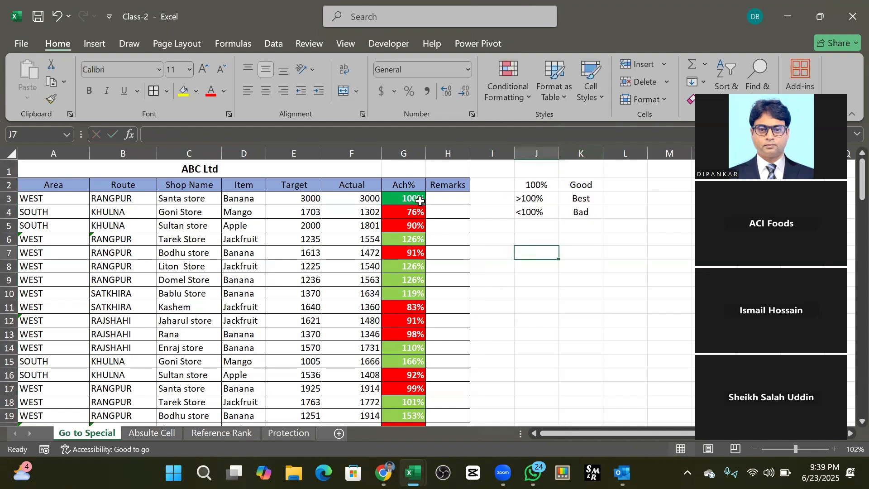
{"action": "left_click", "coordinate": [529, 186]}
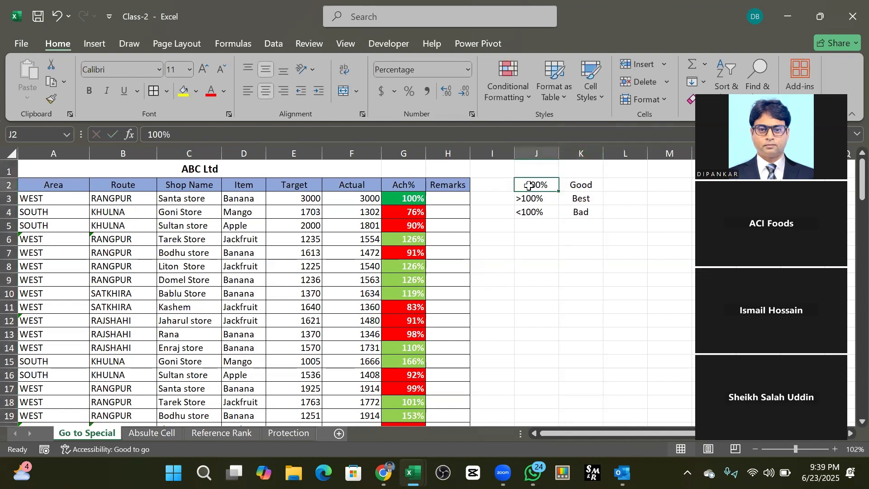
{"action": "left_click", "coordinate": [152, 135]}
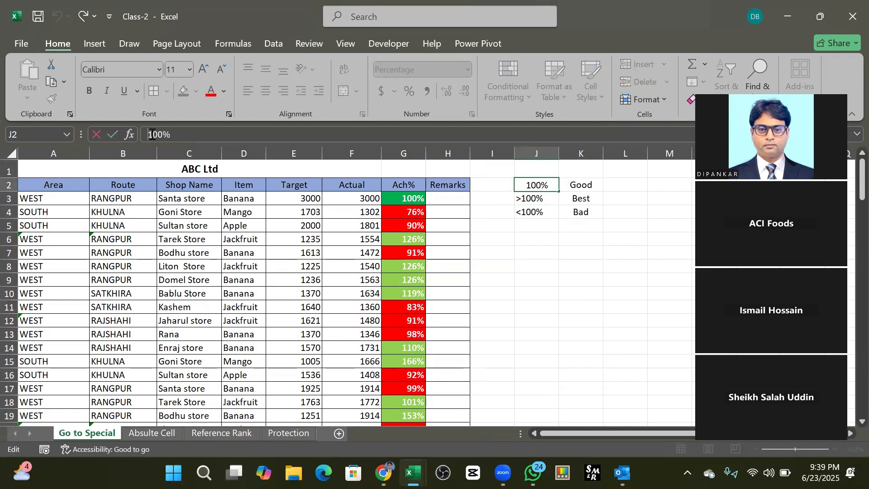
{"action": "left_click", "coordinate": [535, 320]}
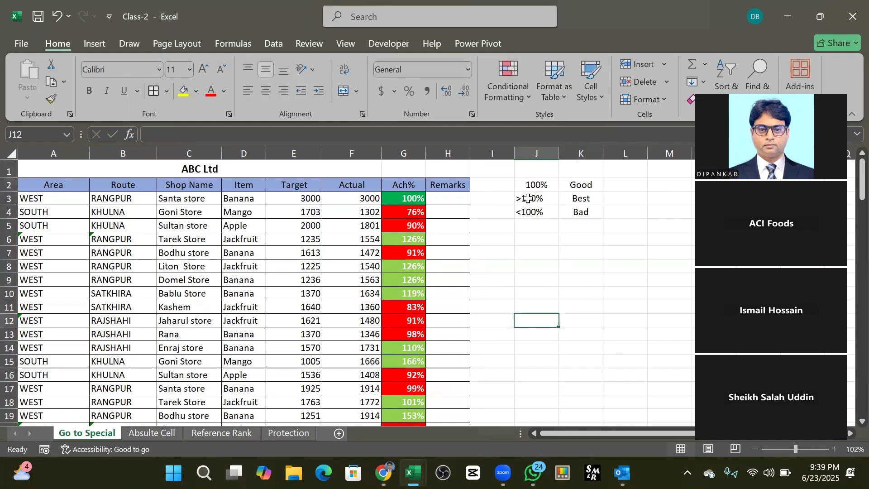
- Start an IF formula in H3 that returns "Best" when the Ach% in G3 is >100%
{"action": "left_click", "coordinate": [440, 199]}
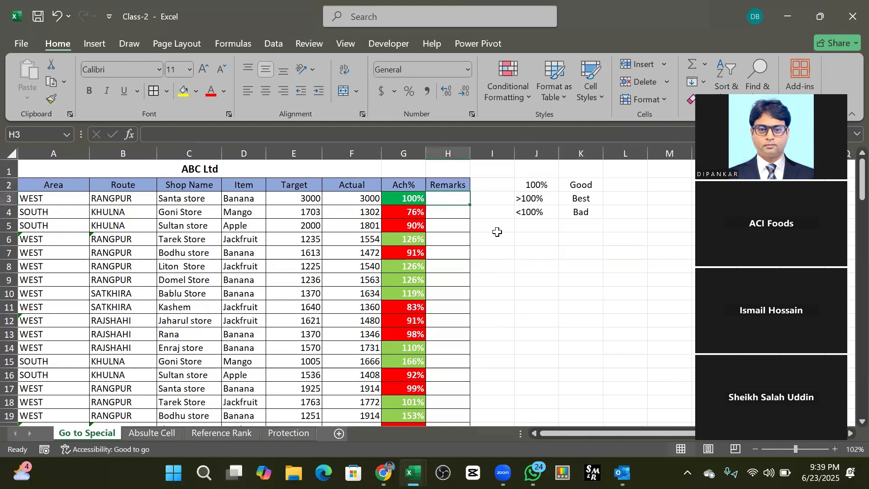
{"action": "type", "text": "="}
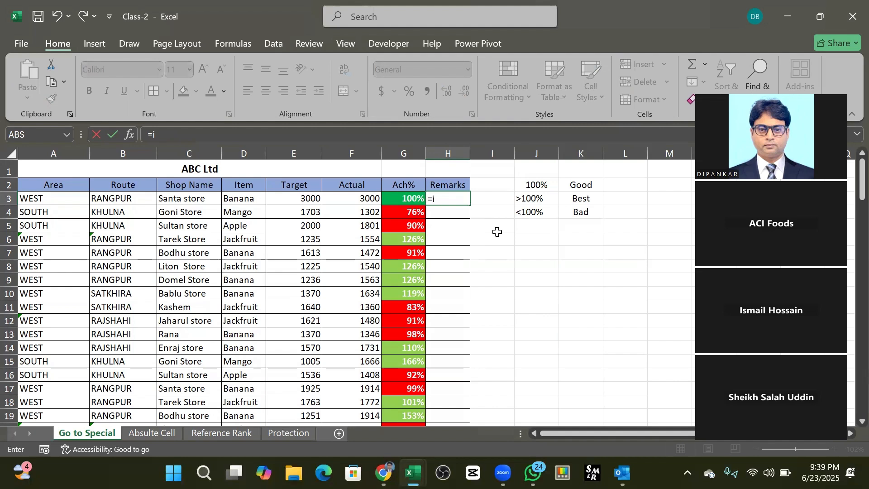
{"action": "type", "text": "if"}
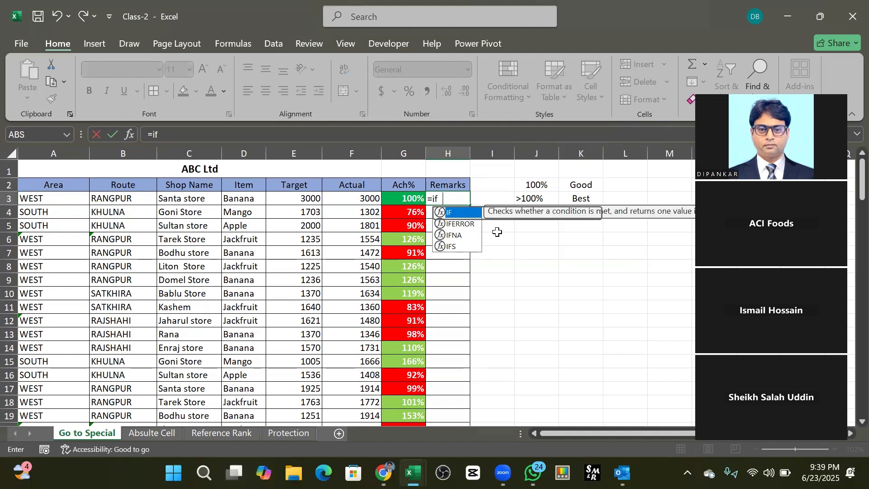
{"action": "key", "text": "Tab"}
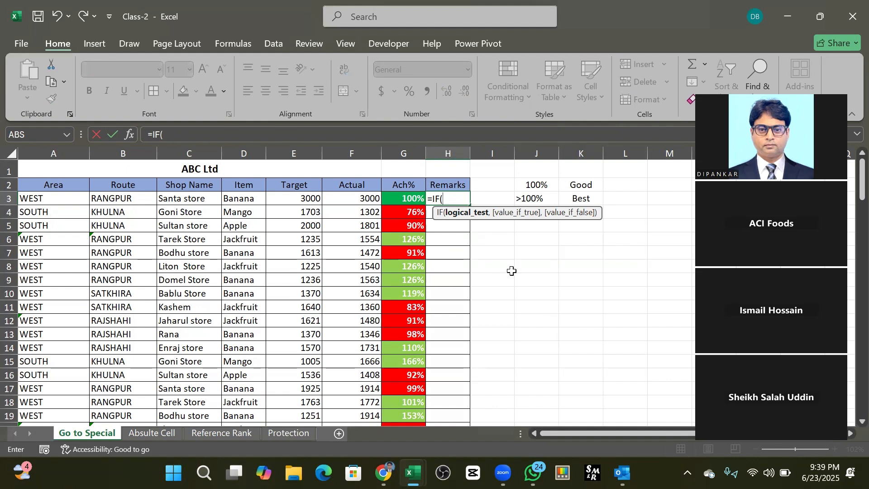
{"action": "left_click", "coordinate": [401, 199]}
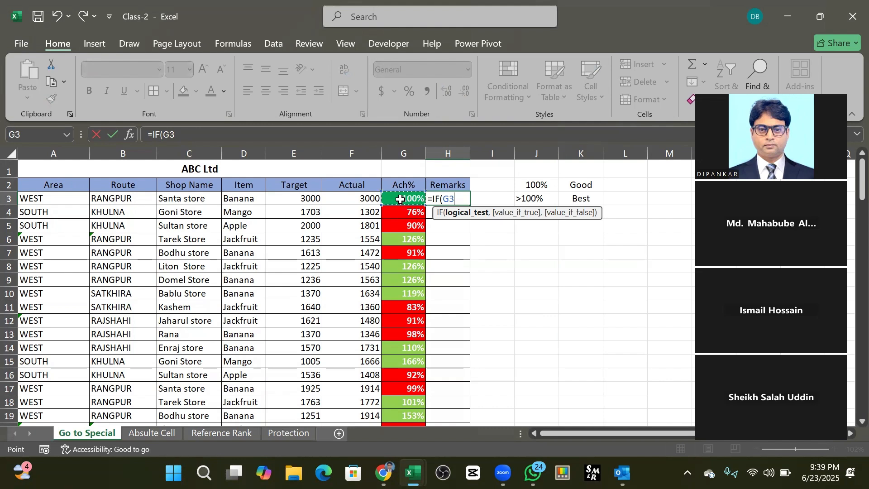
{"action": "type", "text": ">"}
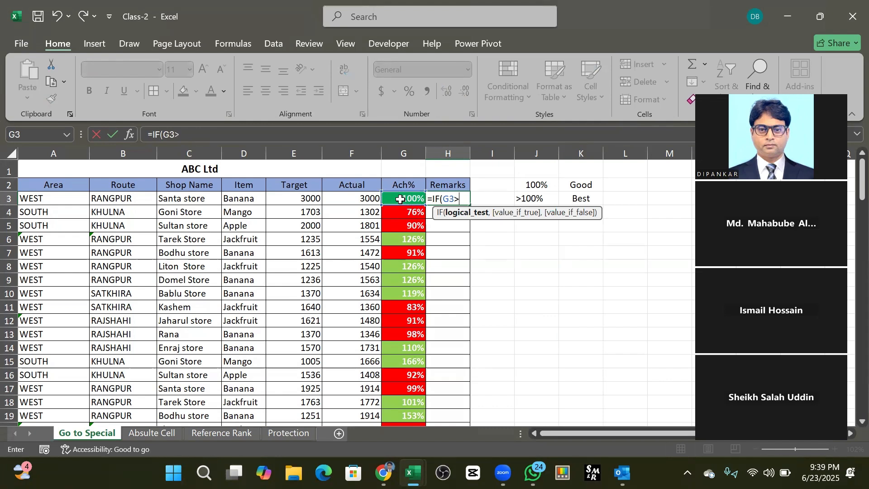
{"action": "type", "text": "100"}
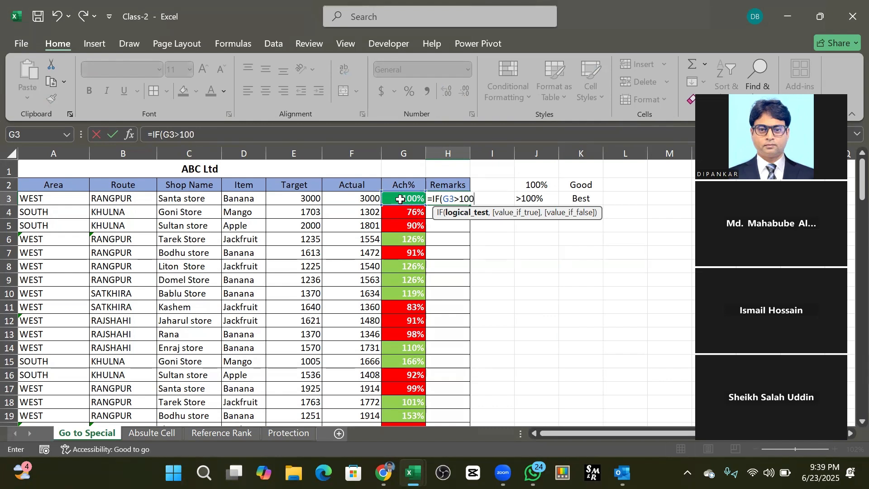
{"action": "type", "text": "%"}
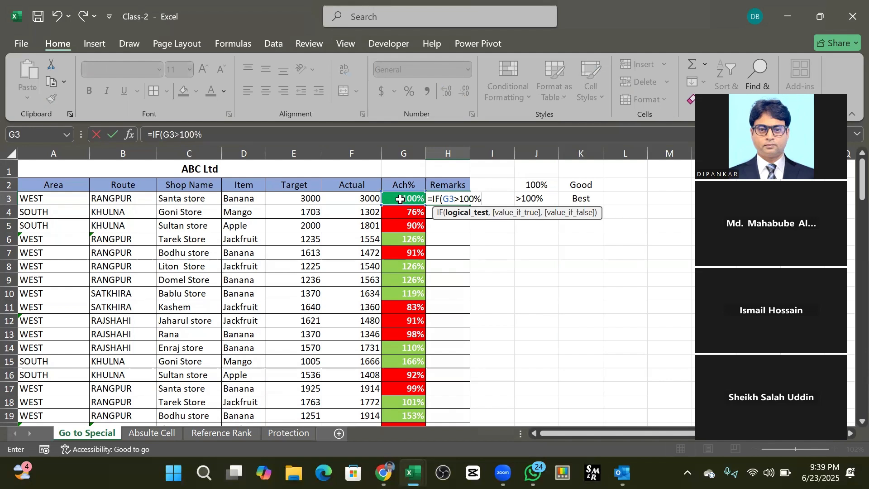
{"action": "type", "text": ","}
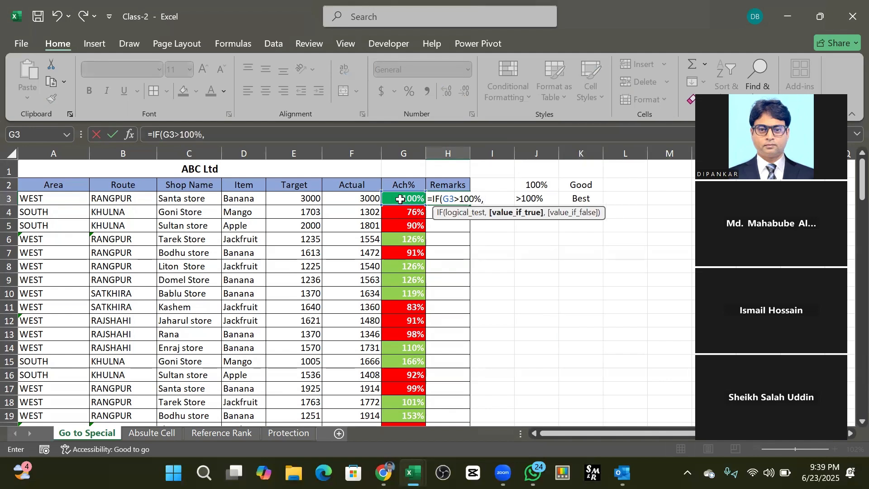
{"action": "type", "text": "\""}
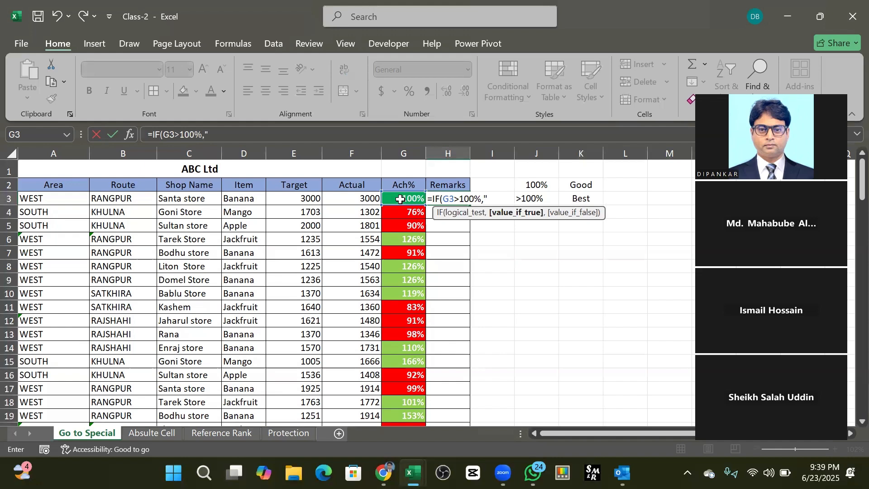
{"action": "type", "text": "Best"}
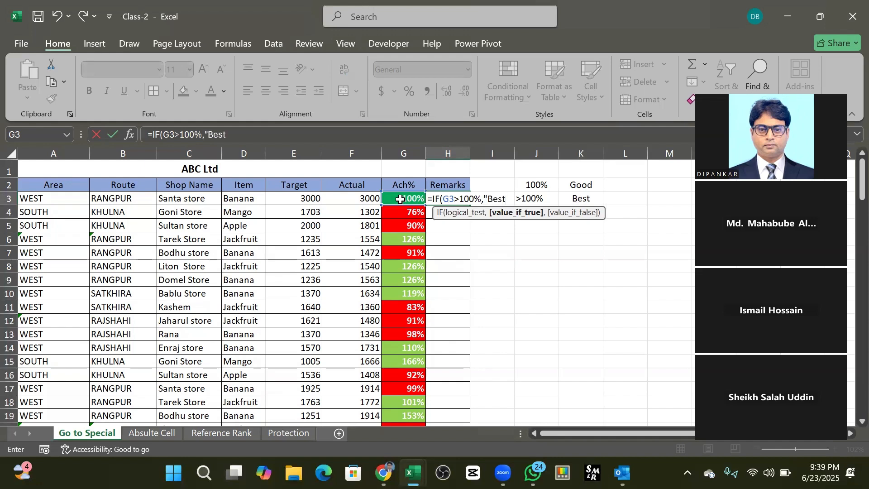
{"action": "type", "text": "\","}
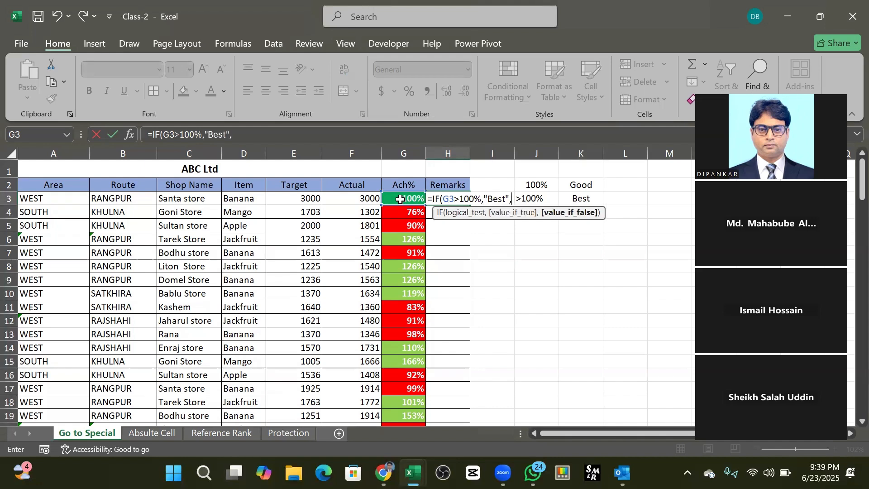
- Nest a second IF in the H3 formula that returns "Good" when G3=100%
{"action": "type", "text": "if"}
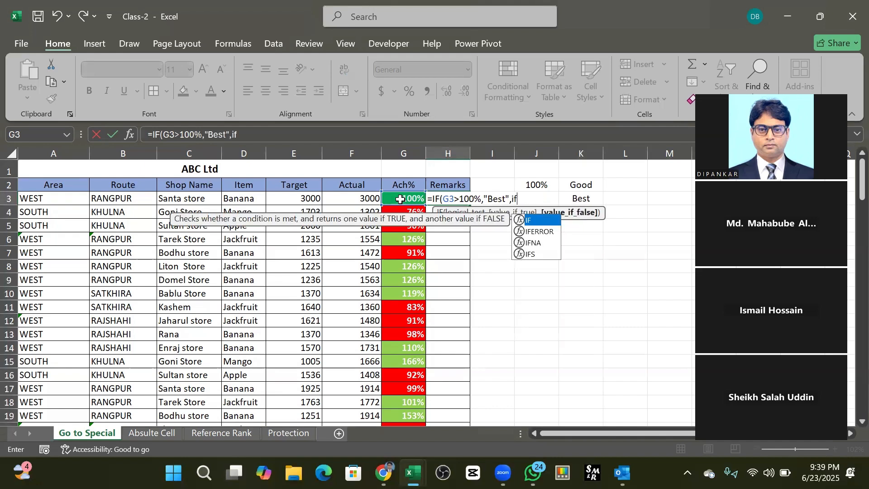
{"action": "key", "text": "Tab"}
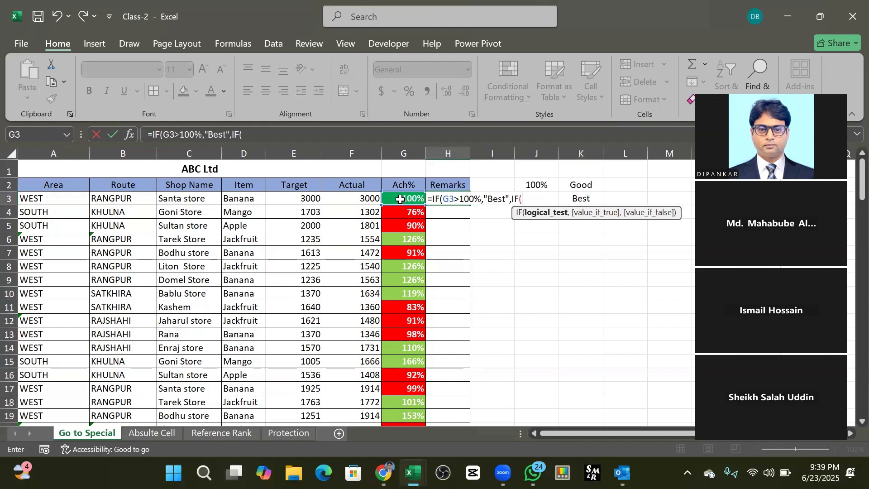
{"action": "left_click", "coordinate": [400, 199]}
{"action": "type", "text": "="}
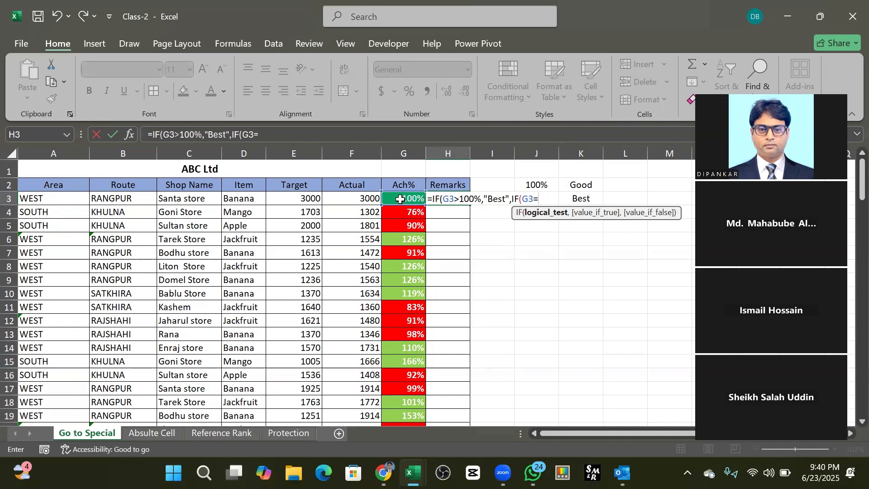
{"action": "type", "text": "100%,"}
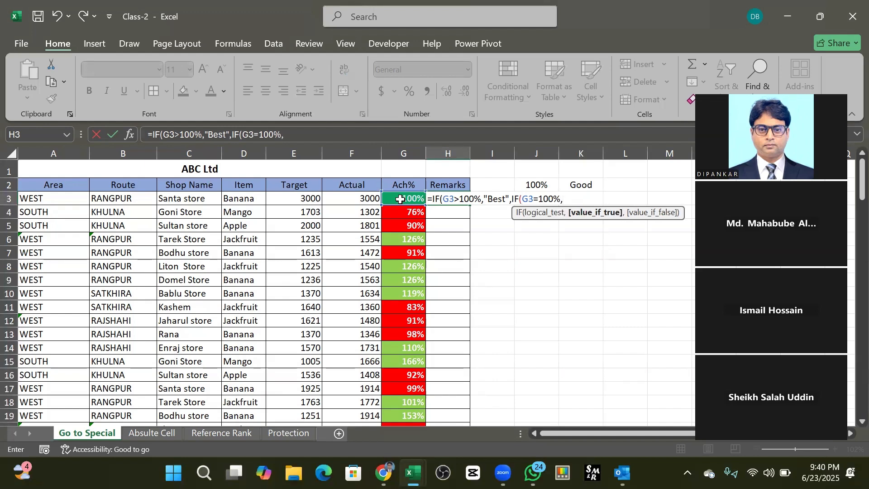
{"action": "type", "text": "\"Good"}
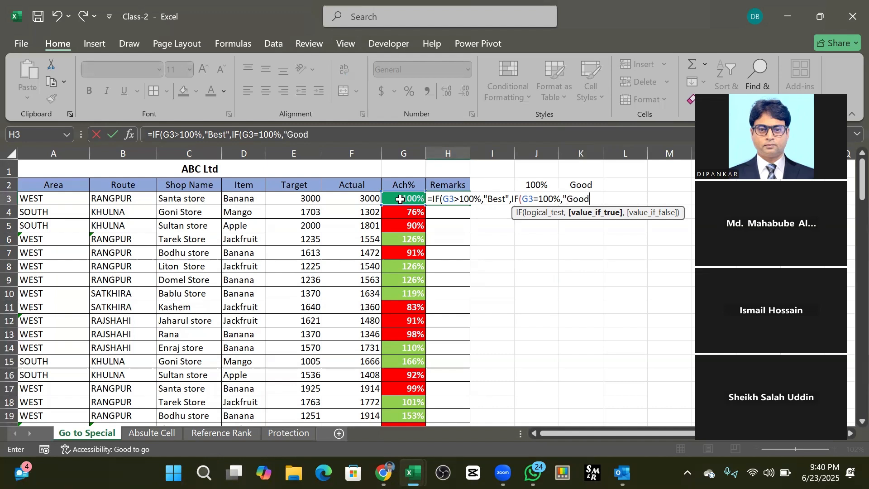
{"action": "type", "text": "\","}
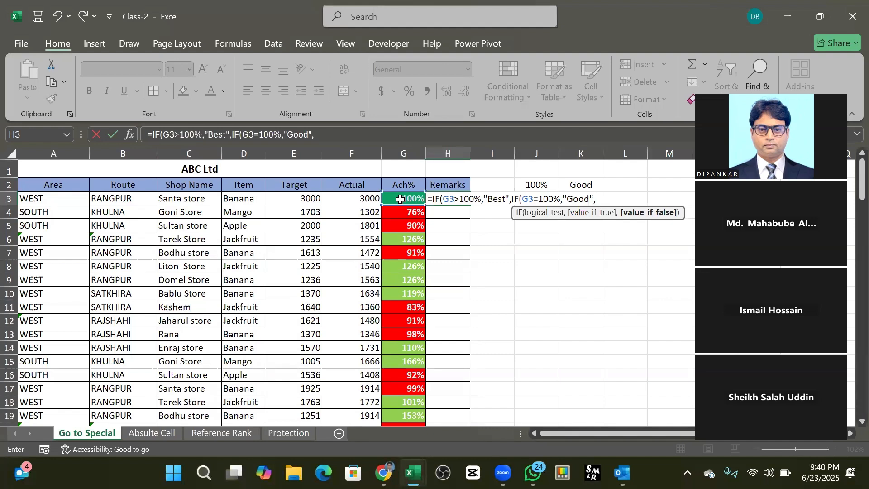
- Nest a third IF returning "Bad" when G3<100% and 0 otherwise, and close all three IF functions
{"action": "type", "text": "if"}
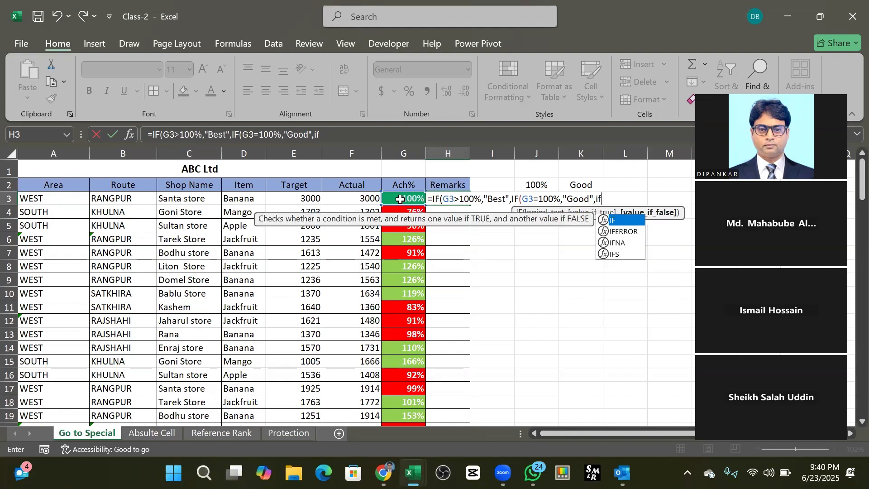
{"action": "key", "text": "Tab"}
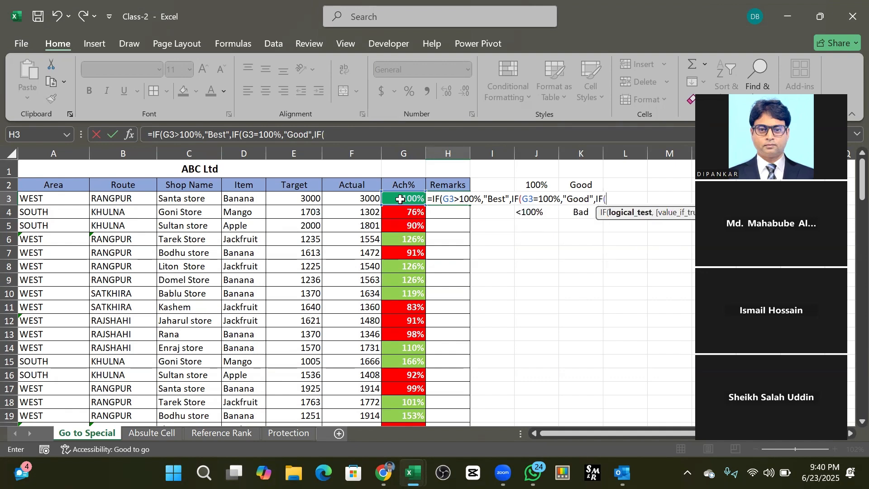
{"action": "left_click", "coordinate": [400, 199]}
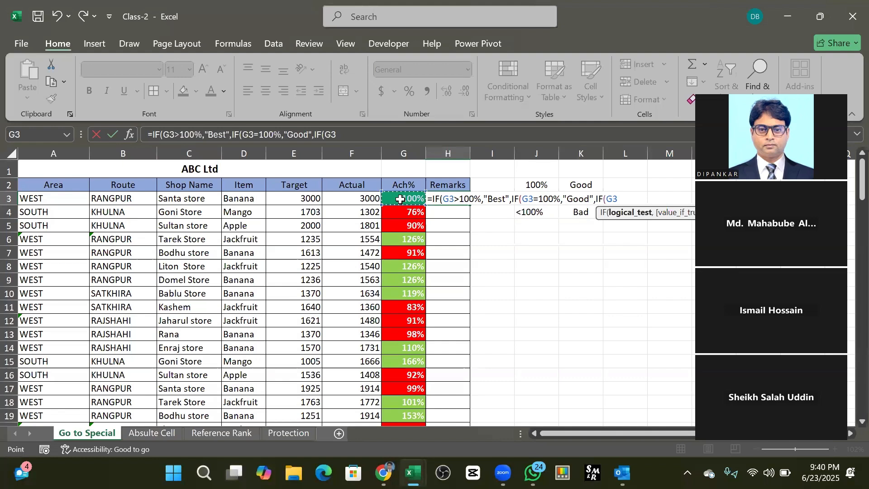
{"action": "type", "text": "<100%,"}
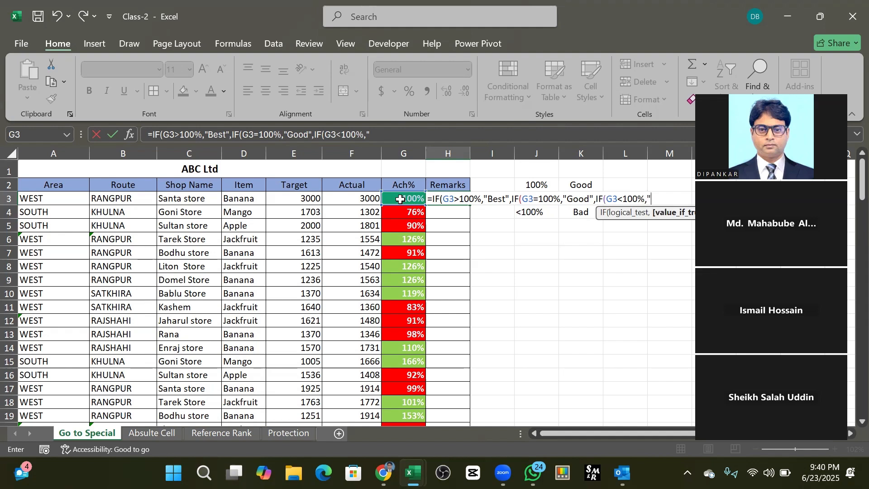
{"action": "type", "text": "Bad"}
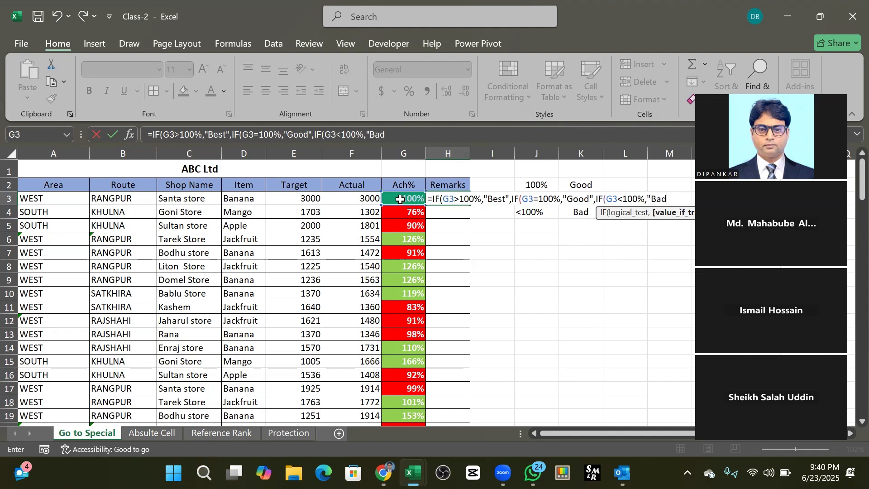
{"action": "type", "text": "\""}
{"action": "type", "text": ","}
{"action": "type", "text": "0"}
{"action": "type", "text": "))"}
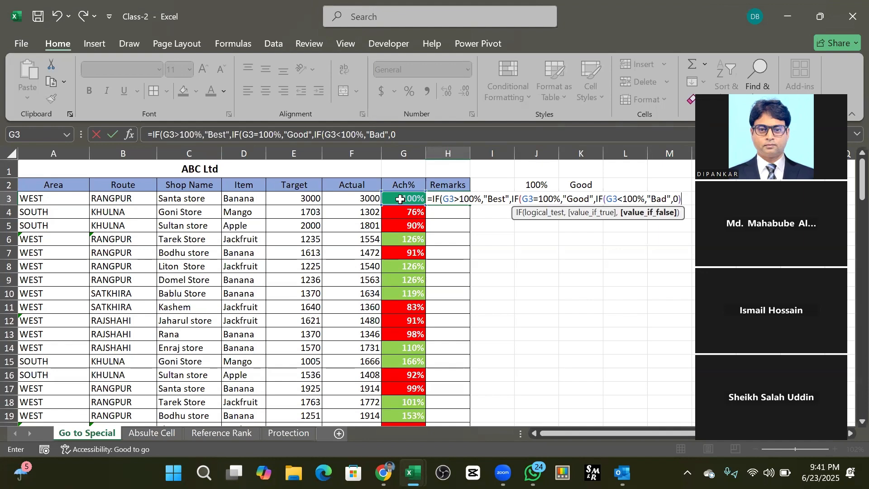
{"action": "type", "text": ")"}
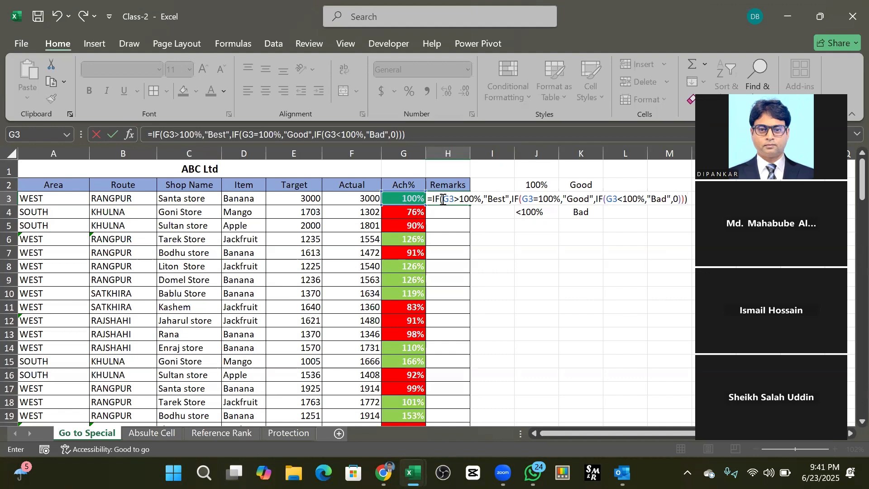
- Check the opening parenthesis of each nested IF in H3 and commit the formula
{"action": "left_click_drag", "start_coordinate": [440, 198], "coordinate": [446, 198]}
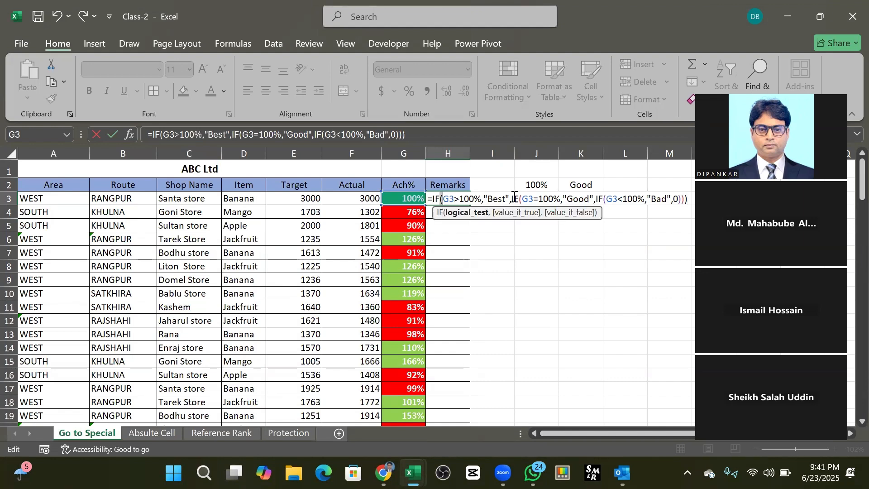
{"action": "left_click_drag", "start_coordinate": [525, 199], "coordinate": [523, 199]}
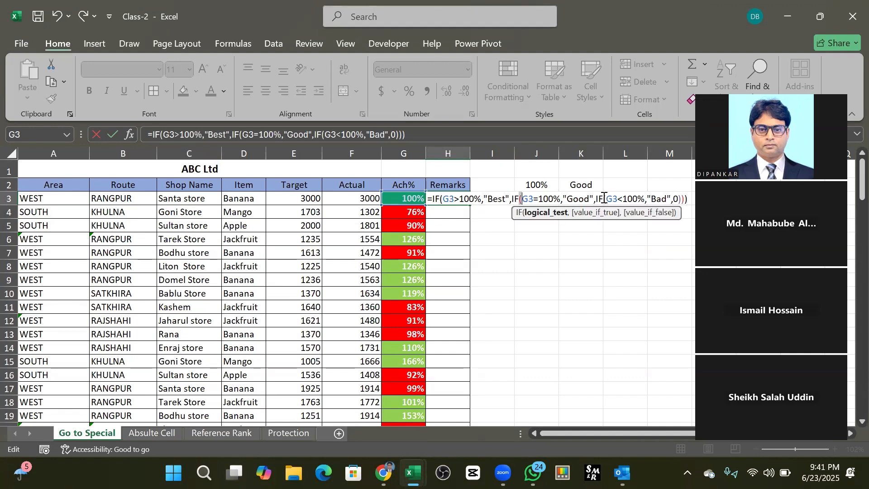
{"action": "left_click_drag", "start_coordinate": [603, 200], "coordinate": [606, 199]}
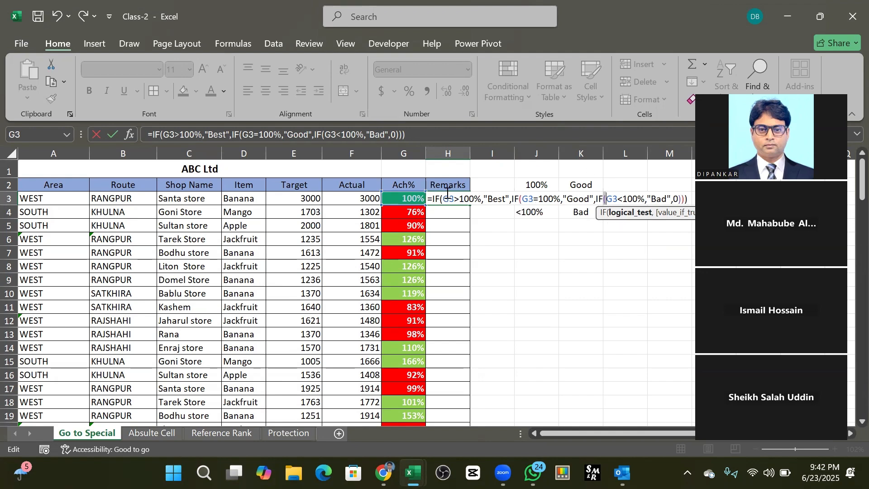
{"action": "left_click", "coordinate": [688, 199]}
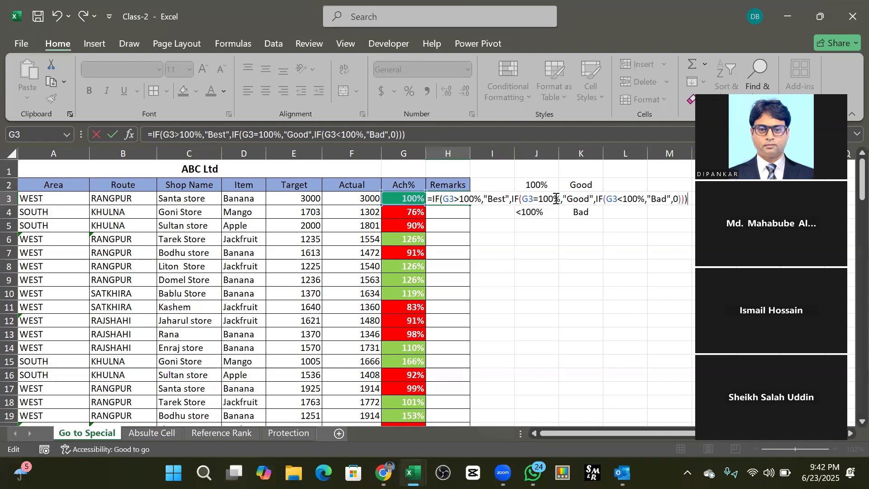
{"action": "key", "text": "Return"}
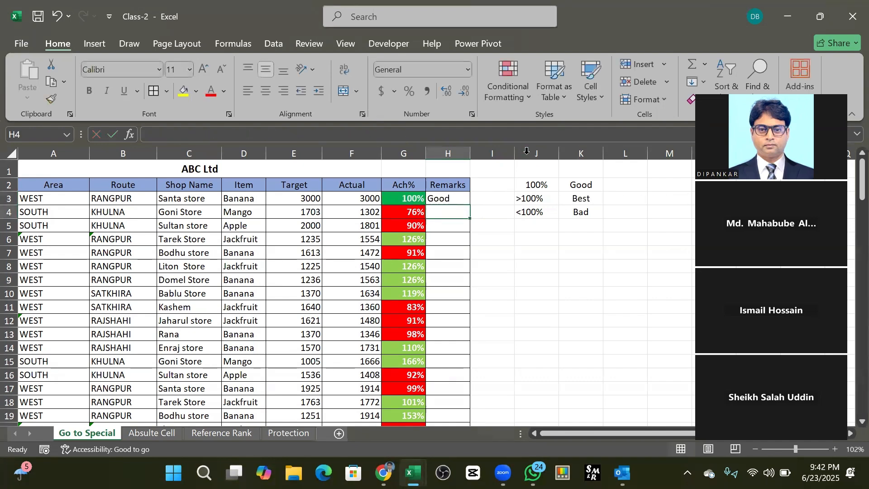
- Fill the H3 formula down the whole Remarks column and spot-check a few of the copied cells
{"action": "left_click", "coordinate": [437, 198]}
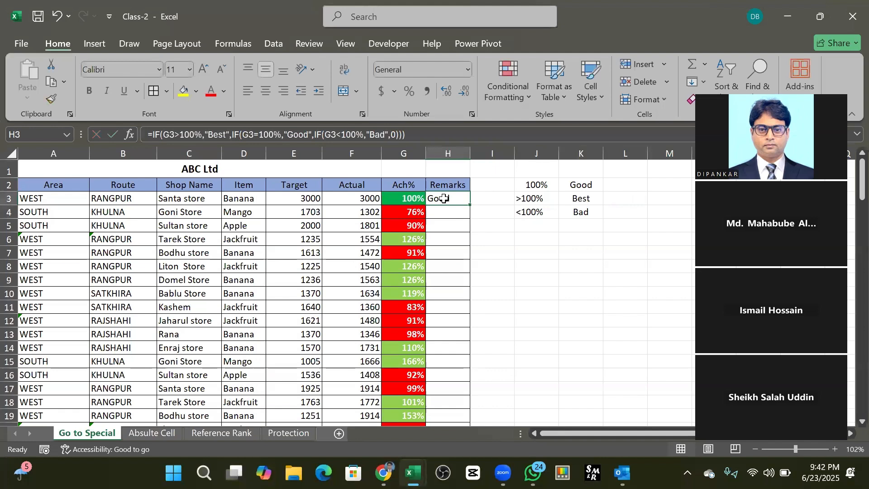
{"action": "double_click", "coordinate": [471, 207]}
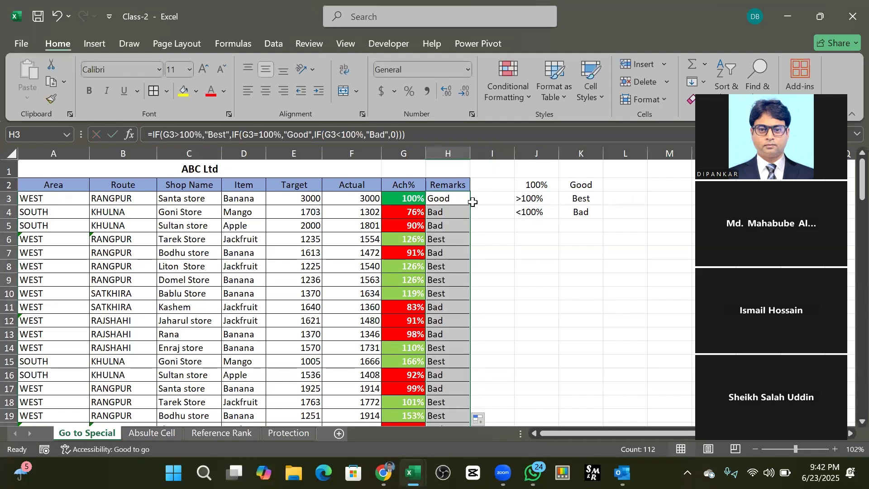
{"action": "mouse_move", "coordinate": [450, 217]}
{"action": "left_mouse_down"}
{"action": "mouse_move", "coordinate": [442, 225]}
{"action": "mouse_move", "coordinate": [450, 233]}
{"action": "left_mouse_up"}
{"action": "left_click", "coordinate": [447, 238]}
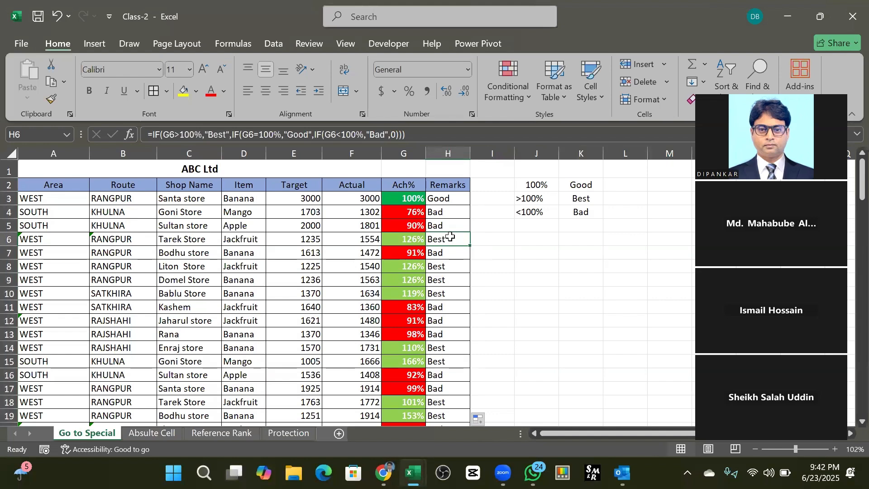
{"action": "left_click", "coordinate": [446, 278]}
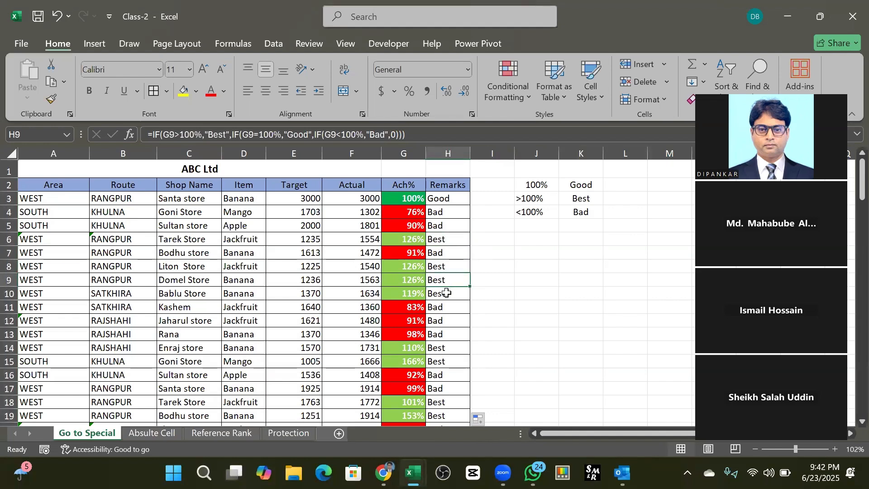